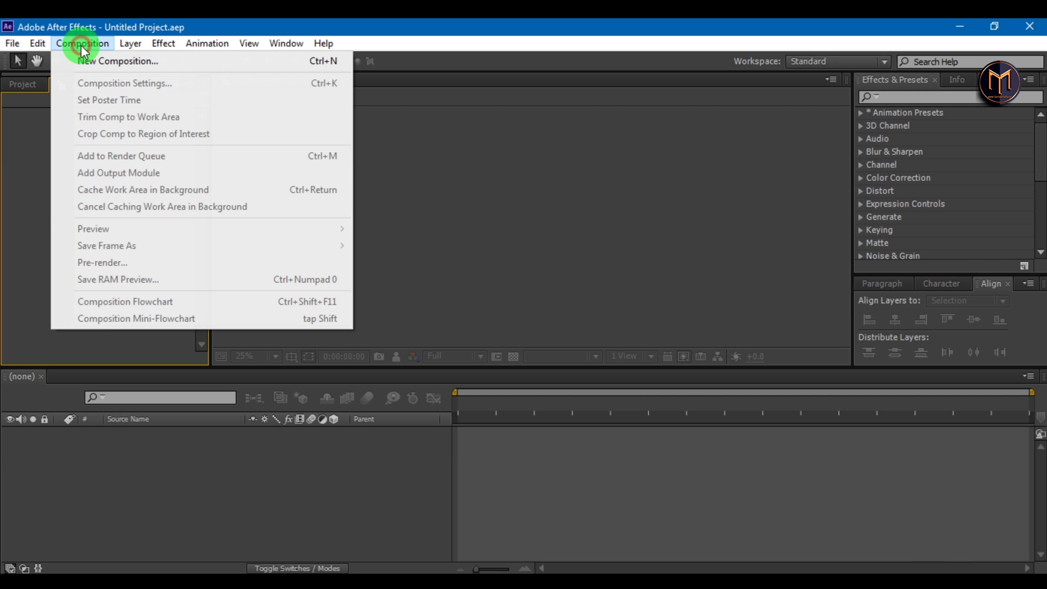
Create a new composition named 'folding'.
{"action": "left_click", "coordinate": [100, 62]}
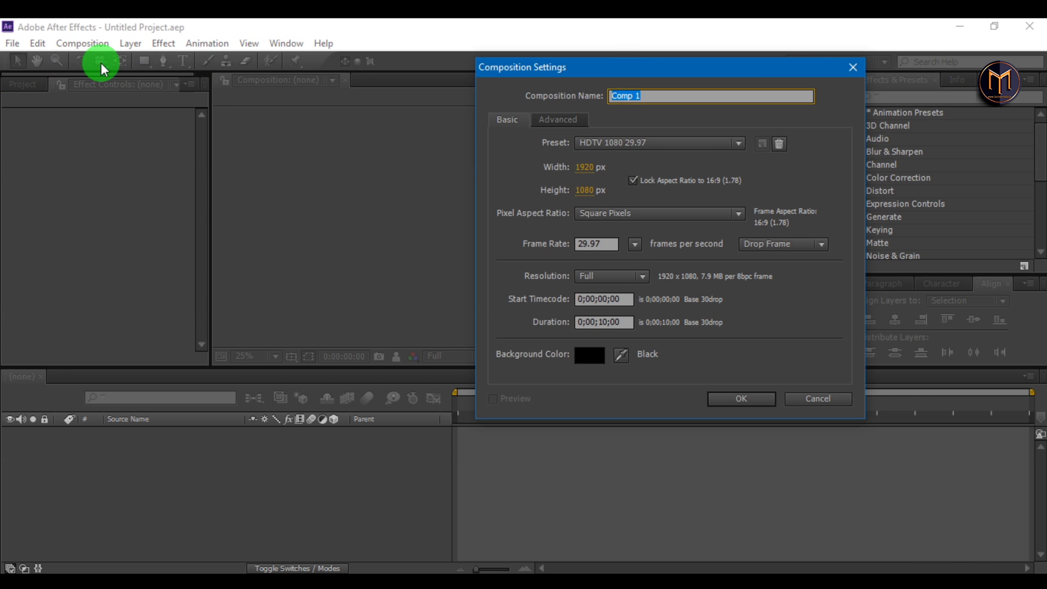
{"action": "type", "text": "folding"}
{"action": "key", "text": "Return"}
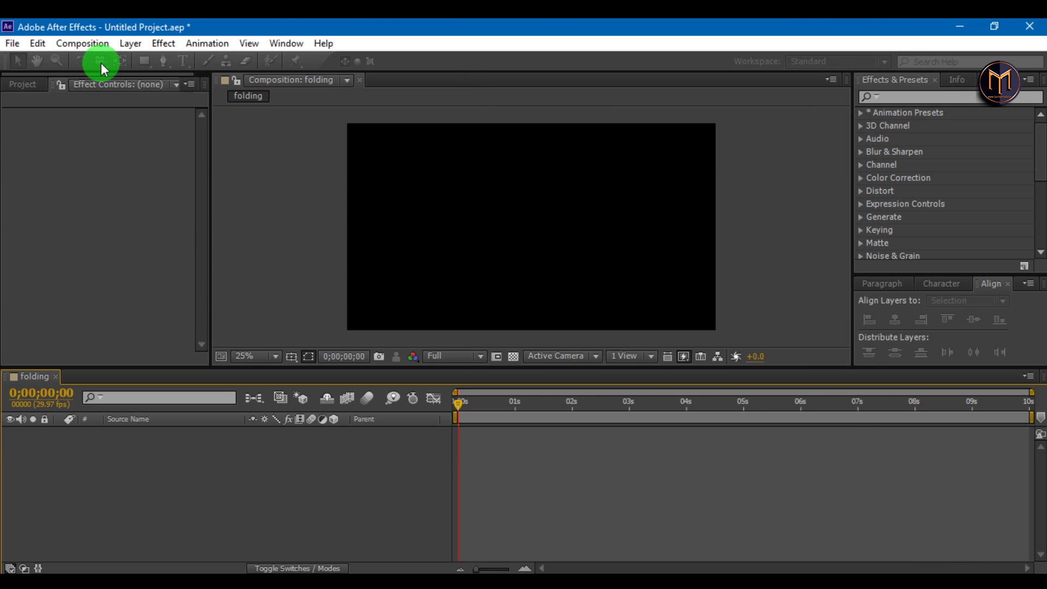
Import after effects.png and place it in the folding composition's timeline.
{"action": "right_click", "coordinate": [64, 272]}
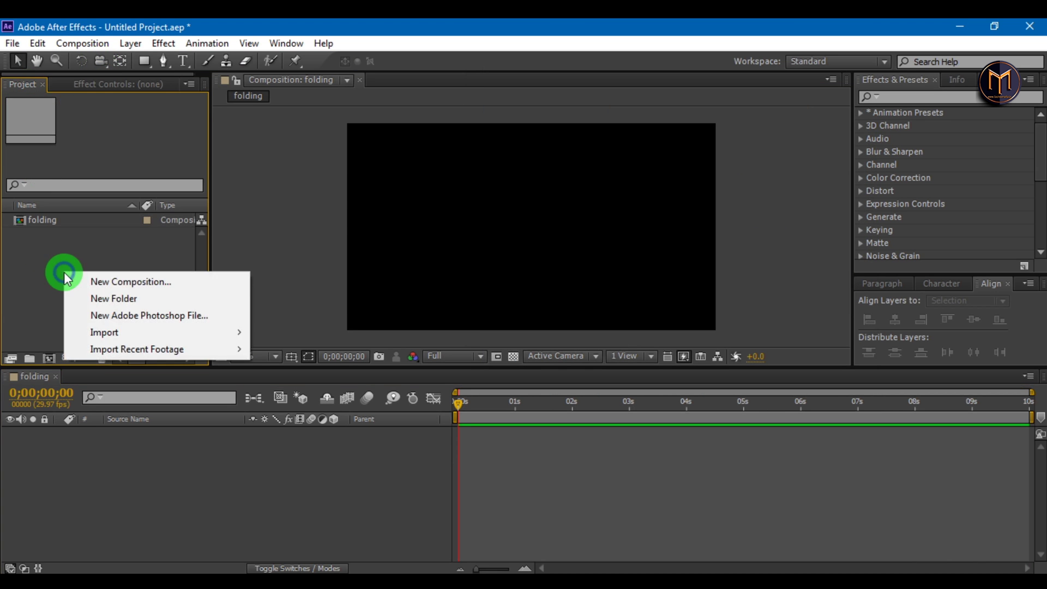
{"action": "mouse_move", "coordinate": [142, 334]}
{"action": "left_click", "coordinate": [262, 333]}
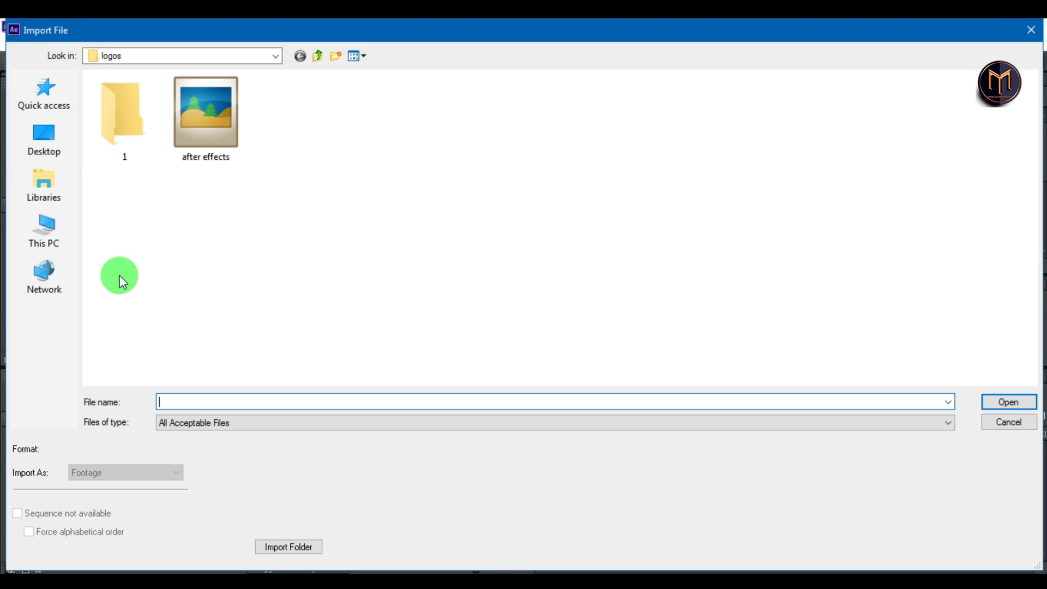
{"action": "double_click", "coordinate": [191, 142]}
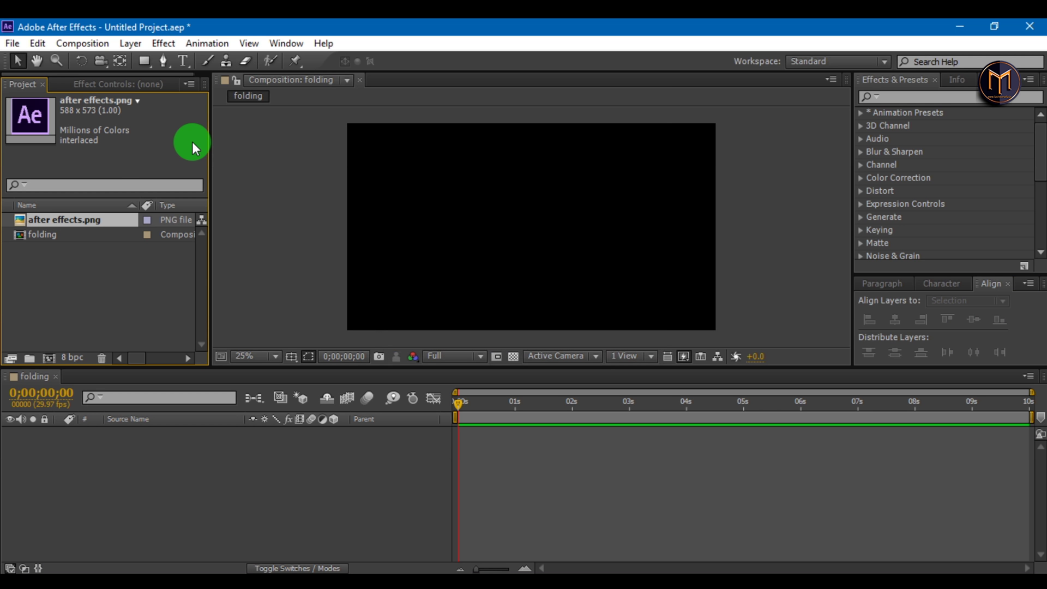
{"action": "left_click_drag", "start_coordinate": [77, 221], "coordinate": [163, 430]}
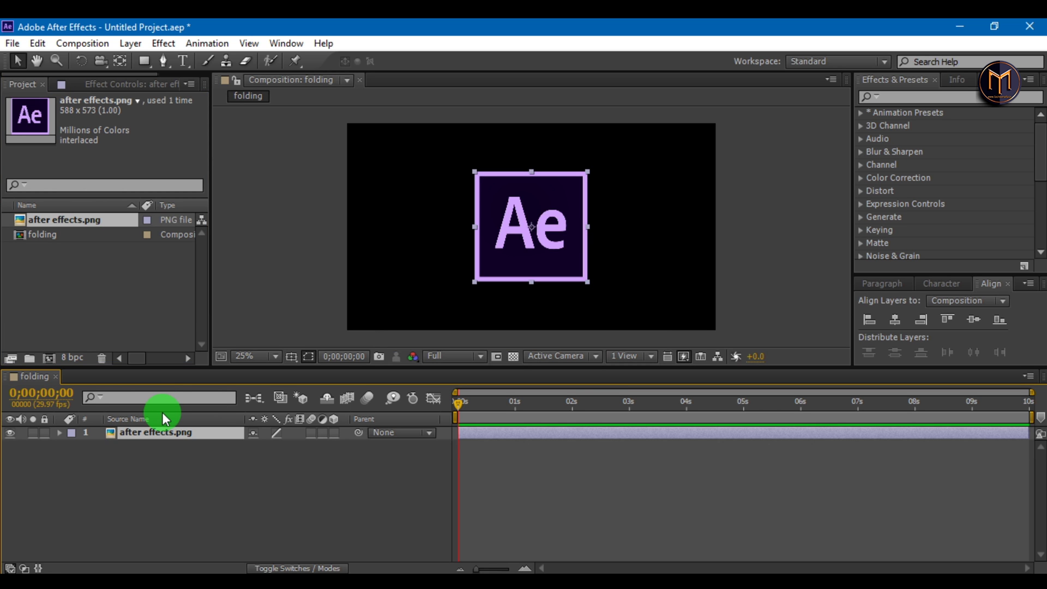
Set the logo layer's Scale to 50%.
{"action": "key", "text": "s"}
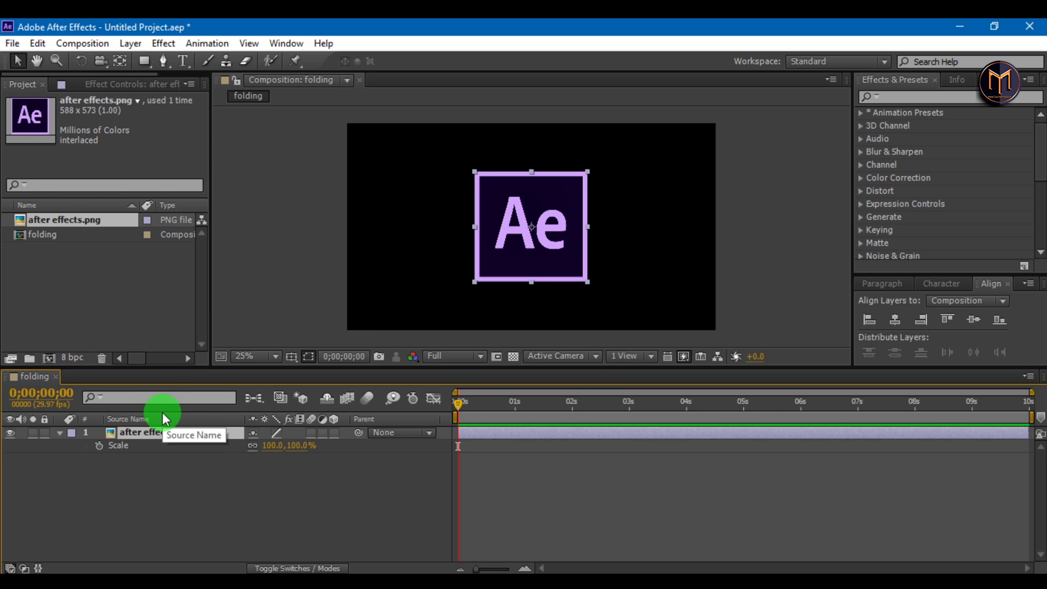
{"action": "left_click", "coordinate": [273, 444]}
{"action": "key", "text": "Return"}
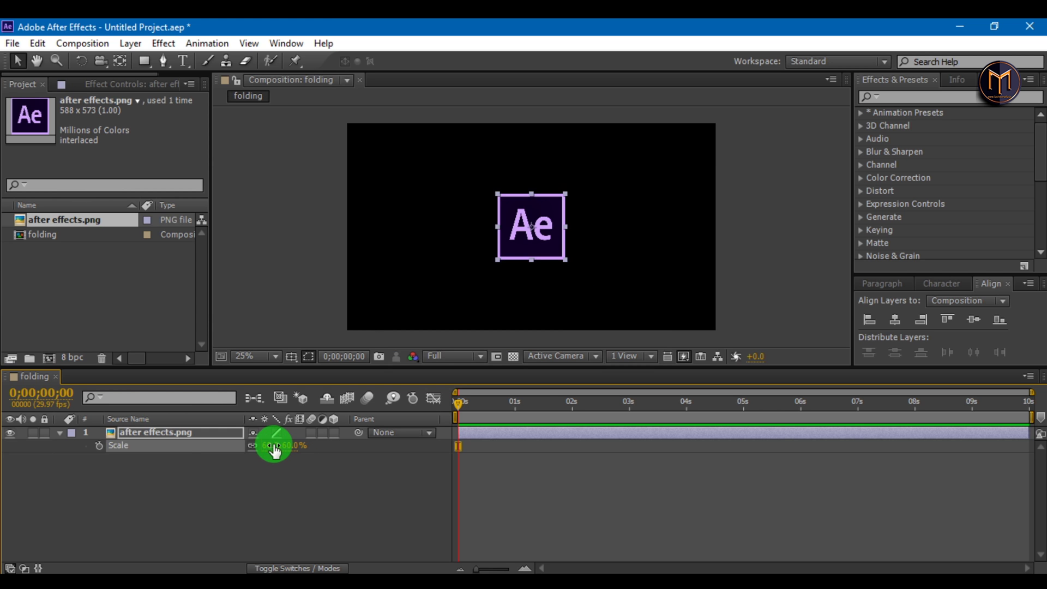
{"action": "left_click", "coordinate": [273, 469]}
{"action": "left_click", "coordinate": [269, 446]}
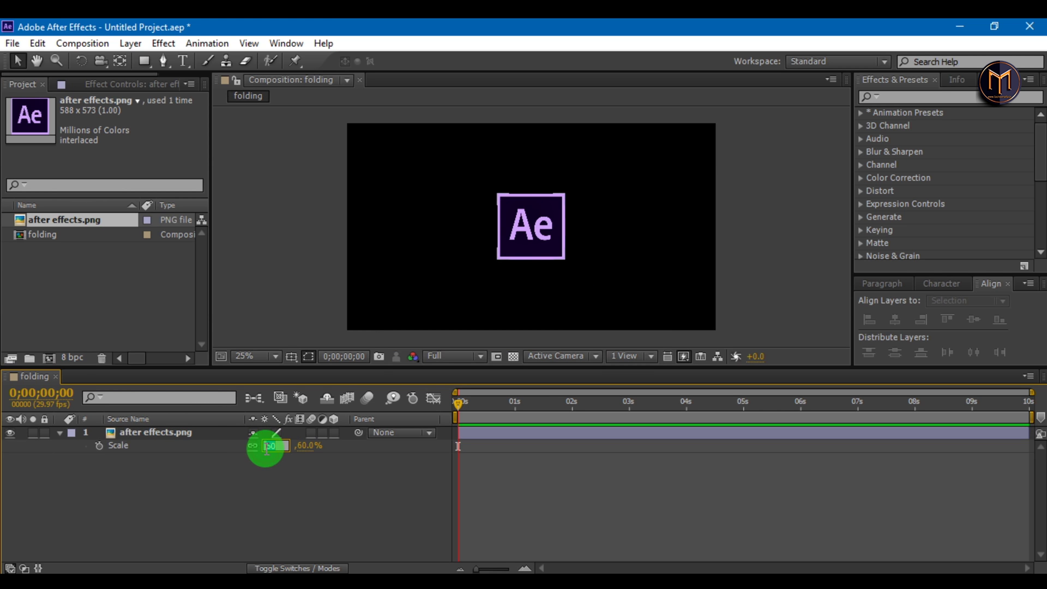
{"action": "key", "text": "Return"}
{"action": "left_click", "coordinate": [297, 463]}
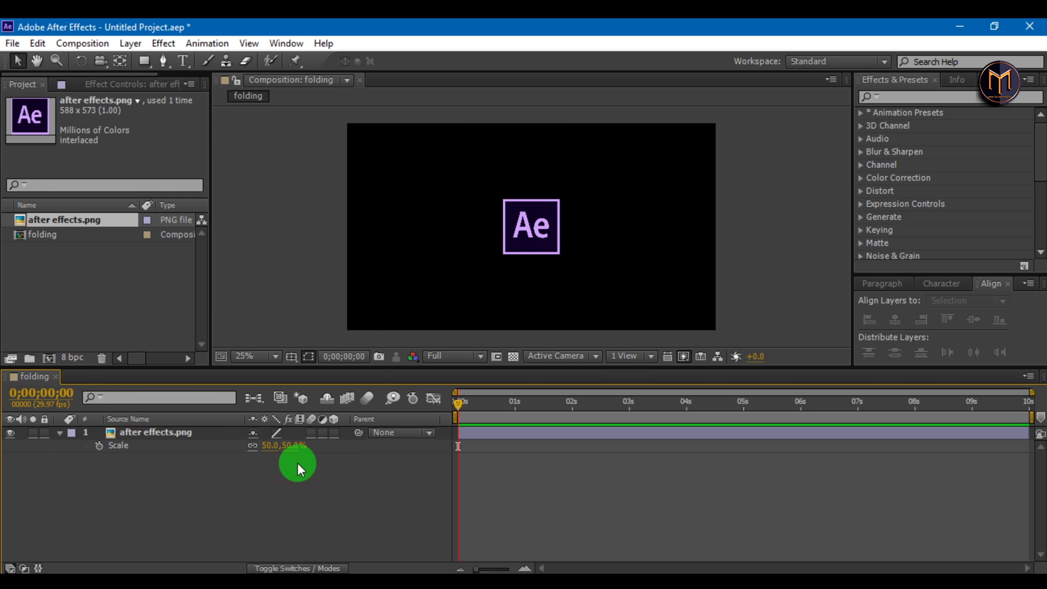
Zoom the composition view to 200% and select the logo layer.
{"action": "key", "text": "slash"}
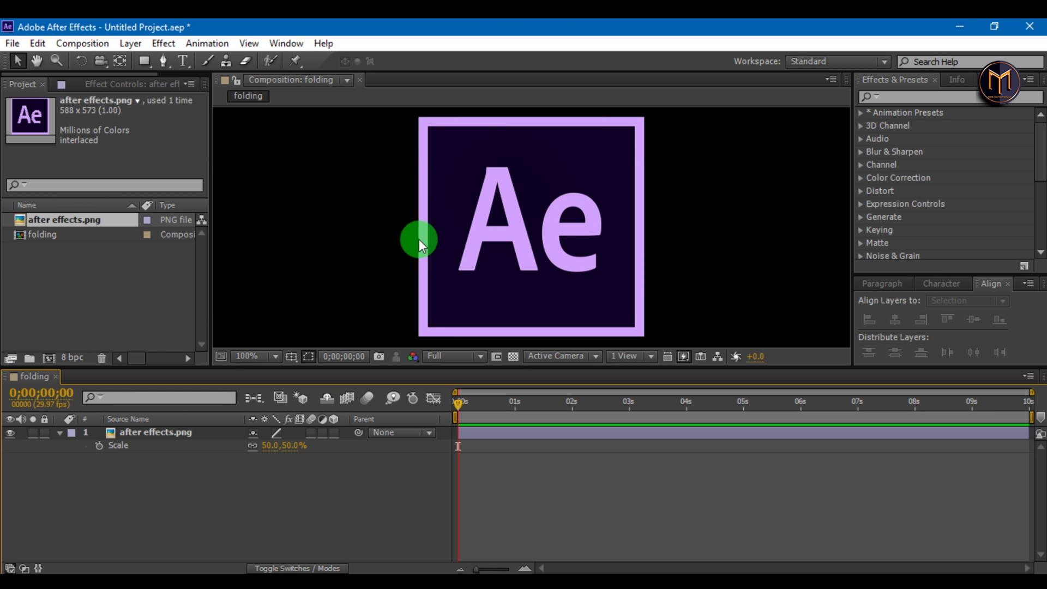
{"action": "key", "text": "period"}
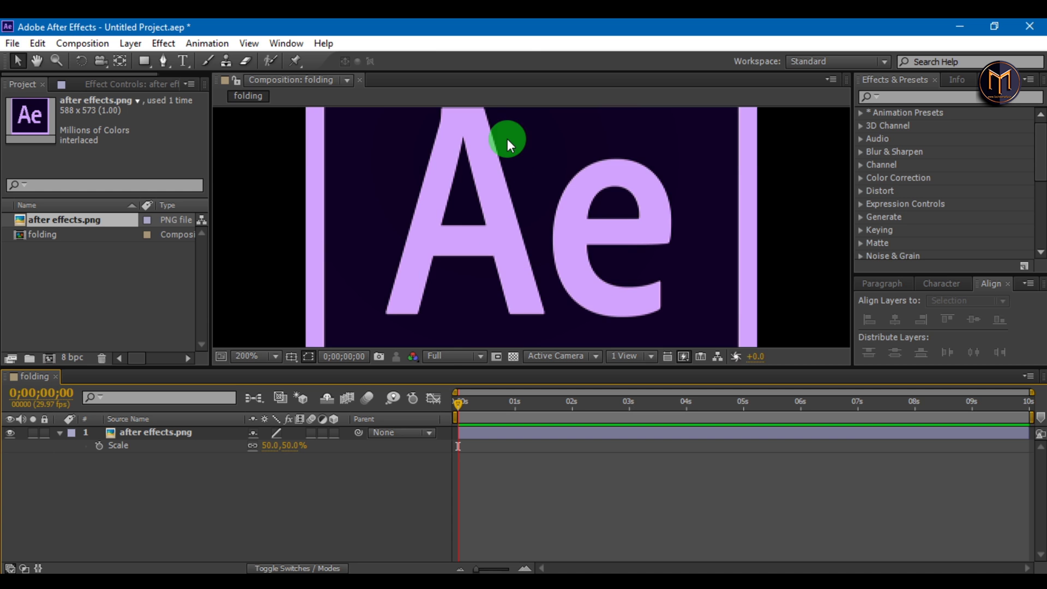
{"action": "scroll", "coordinate": [514, 186], "scroll_direction": "up", "scroll_amount": 5}
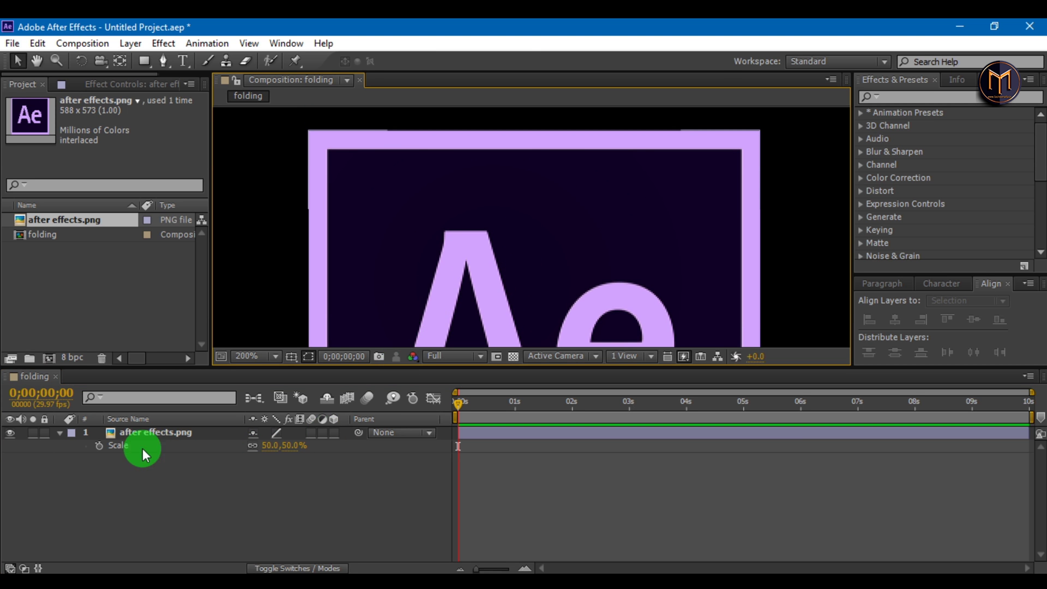
{"action": "left_click", "coordinate": [126, 432]}
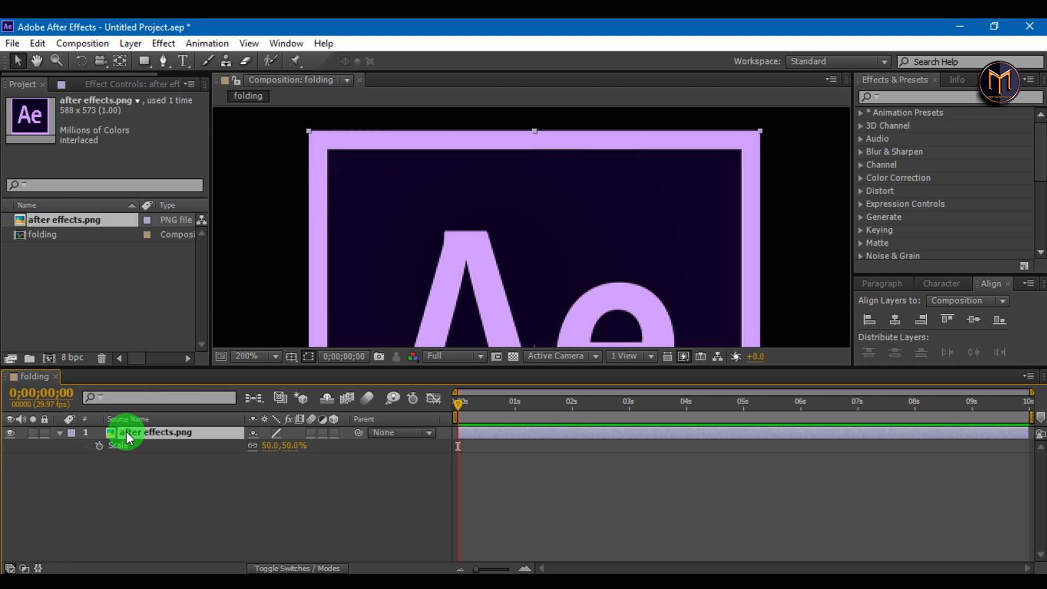
Turn the logo into a 3D layer and show the rulers.
{"action": "left_click", "coordinate": [334, 433]}
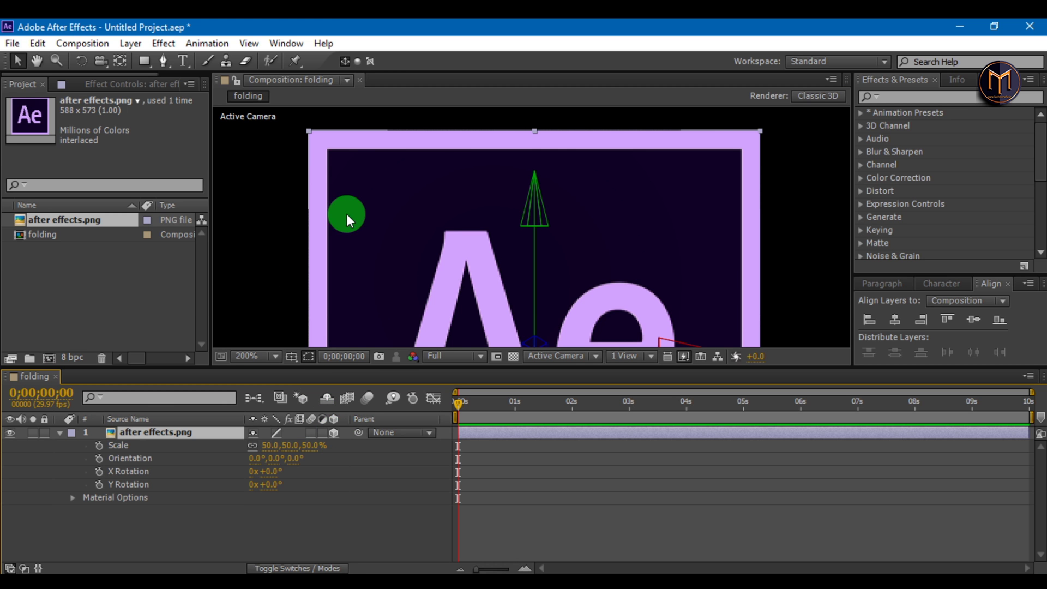
{"action": "left_click", "coordinate": [249, 43]}
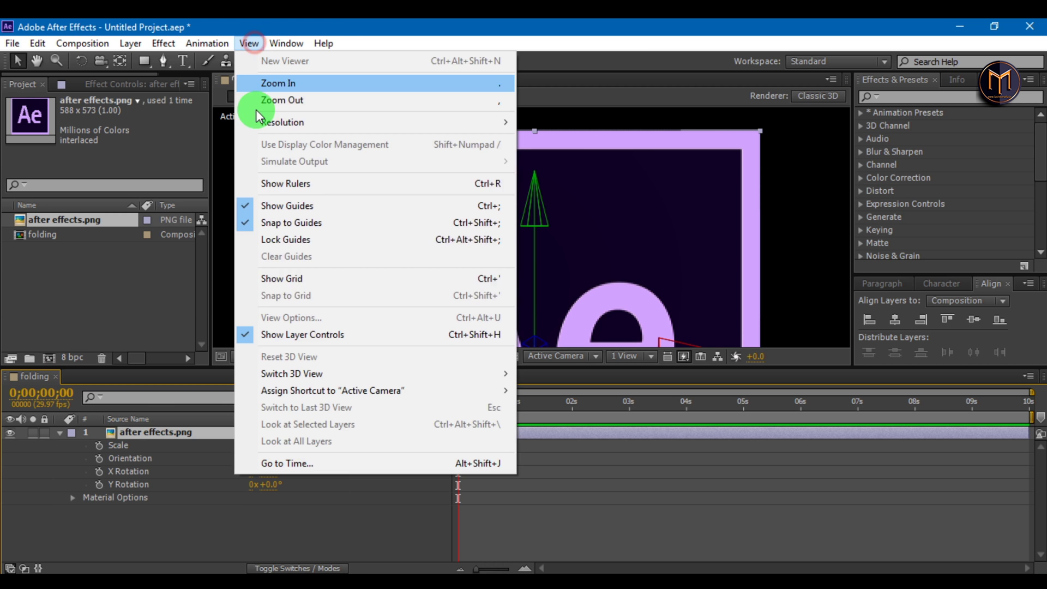
{"action": "left_click", "coordinate": [270, 183]}
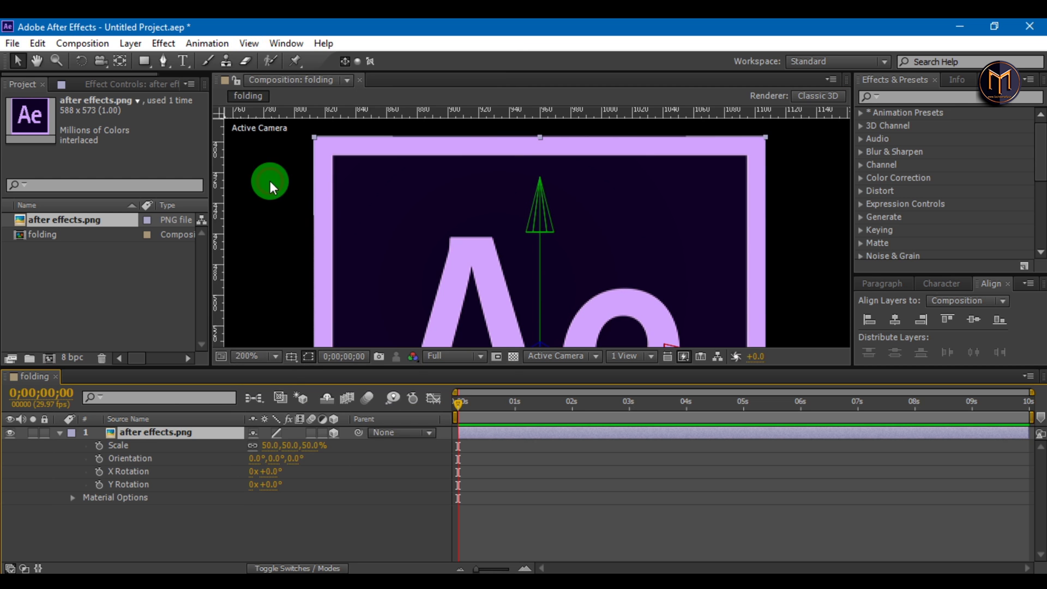
Place horizontal and vertical guides crossing at the logo layer's centre axes.
{"action": "left_click_drag", "start_coordinate": [522, 122], "coordinate": [524, 310]}
{"action": "left_click", "coordinate": [282, 256]}
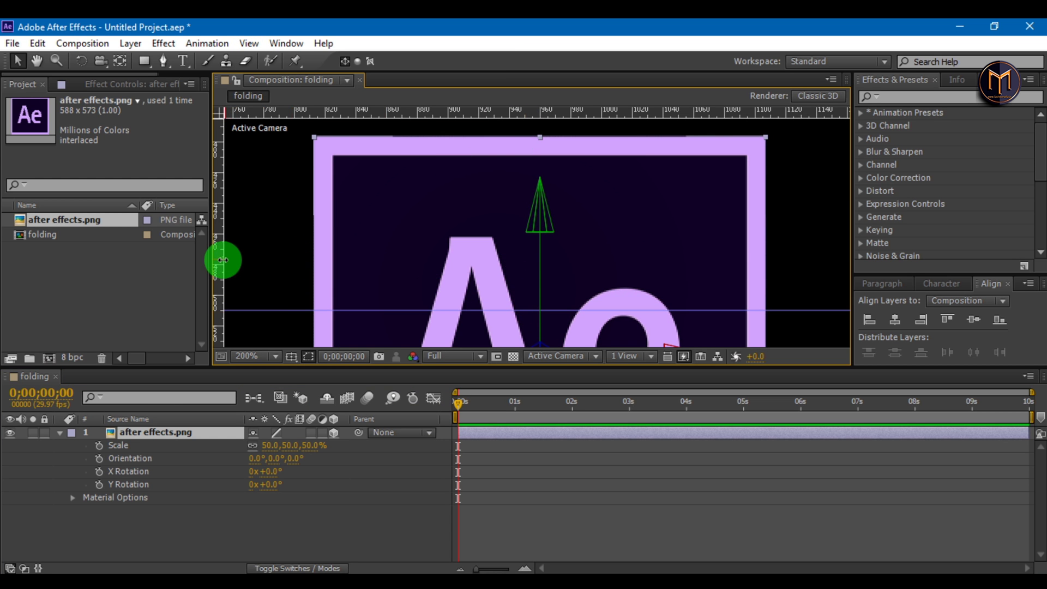
{"action": "left_click_drag", "start_coordinate": [219, 257], "coordinate": [515, 278]}
{"action": "scroll", "coordinate": [456, 276], "scroll_direction": "up", "scroll_amount": 1}
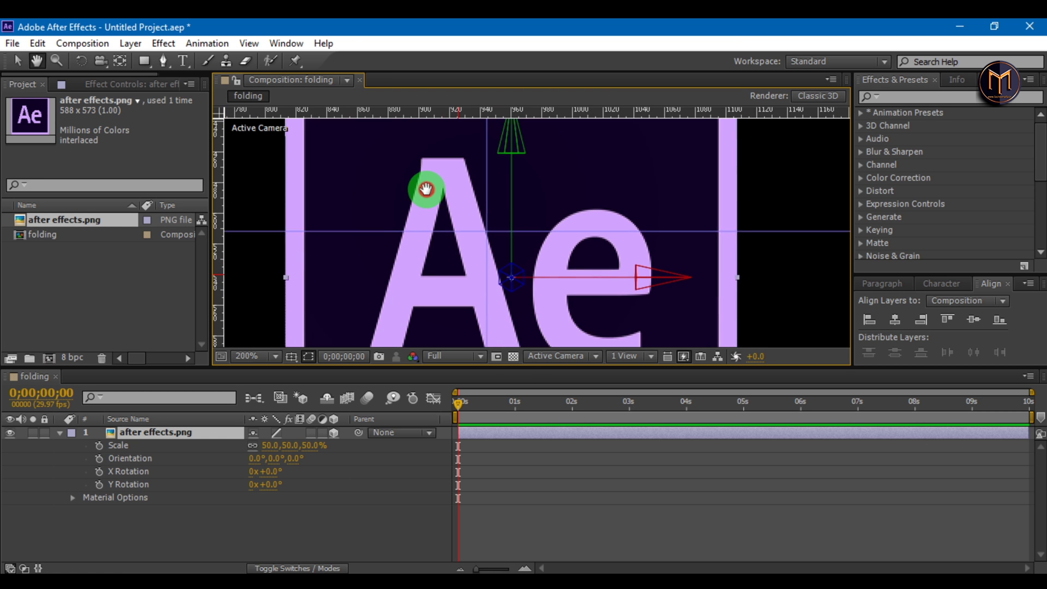
{"action": "scroll", "coordinate": [519, 327], "scroll_direction": "up", "scroll_amount": 1}
{"action": "left_click_drag", "start_coordinate": [518, 320], "coordinate": [556, 262]}
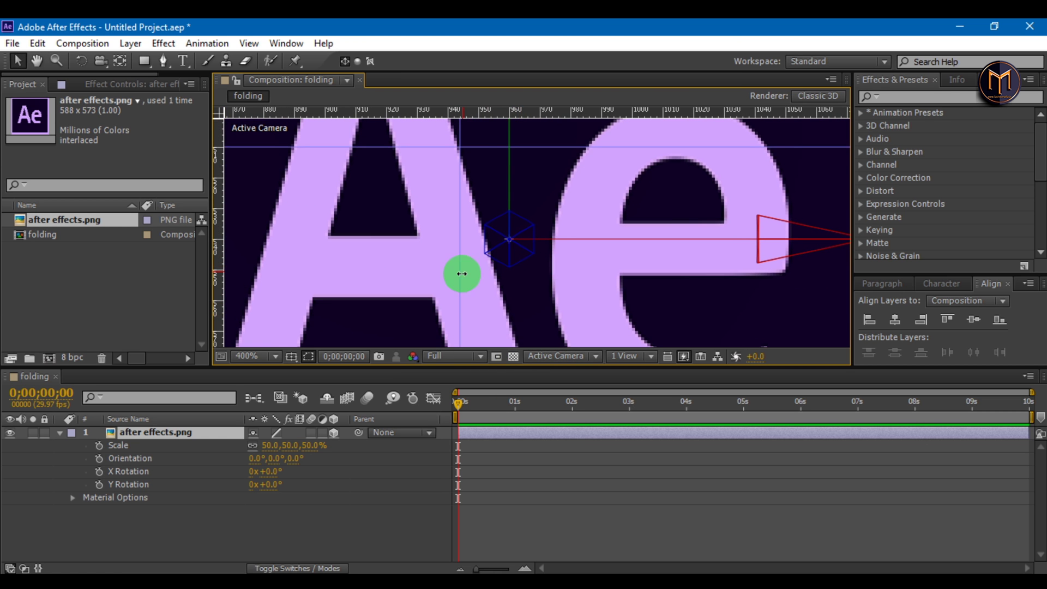
{"action": "left_click_drag", "start_coordinate": [461, 273], "coordinate": [508, 271]}
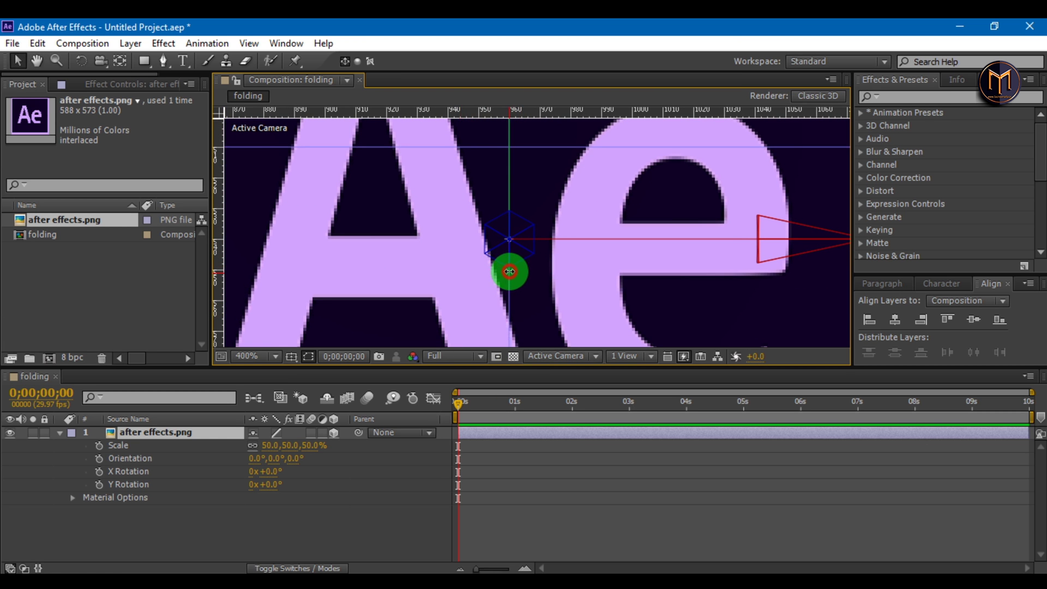
{"action": "left_click_drag", "start_coordinate": [462, 147], "coordinate": [470, 239]}
{"action": "key", "text": "comma"}
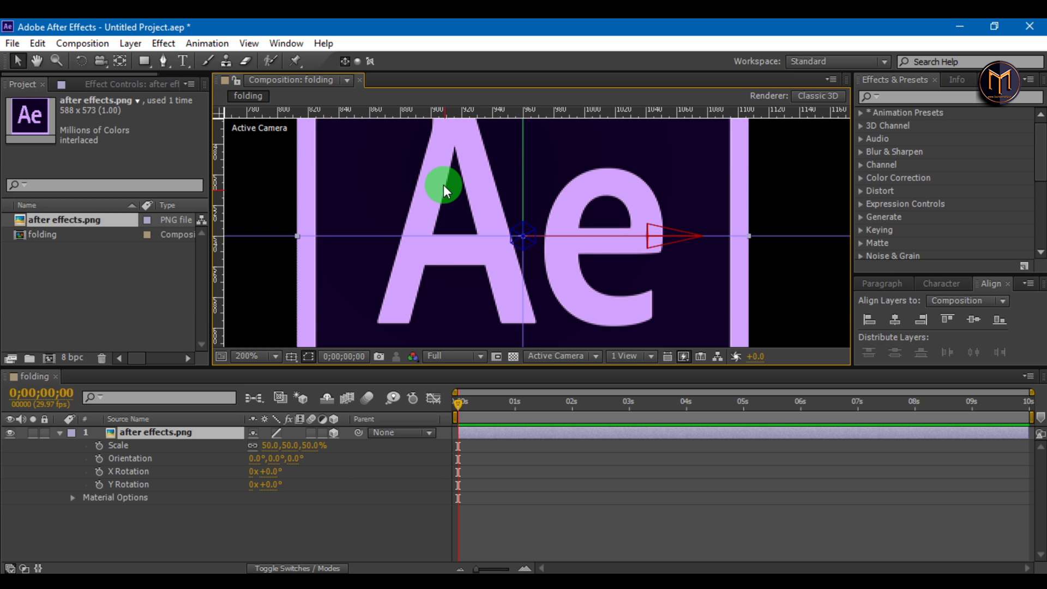
{"action": "key", "text": "h"}
{"action": "left_click_drag", "start_coordinate": [448, 176], "coordinate": [490, 282]}
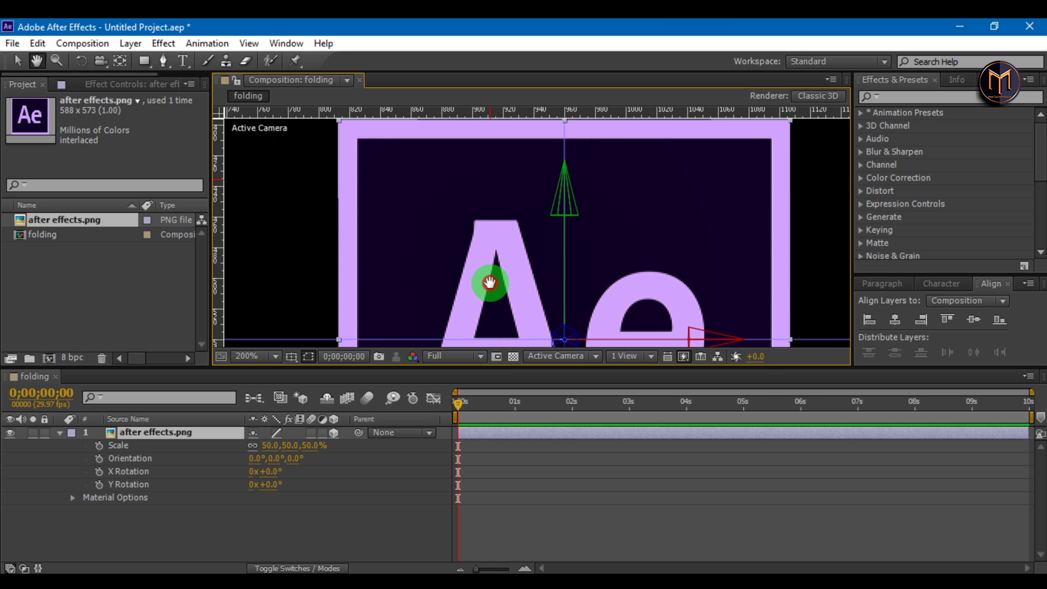
Zoom back to 100% and duplicate the 3D logo layer three times, giving four copies.
{"action": "key", "text": "v"}
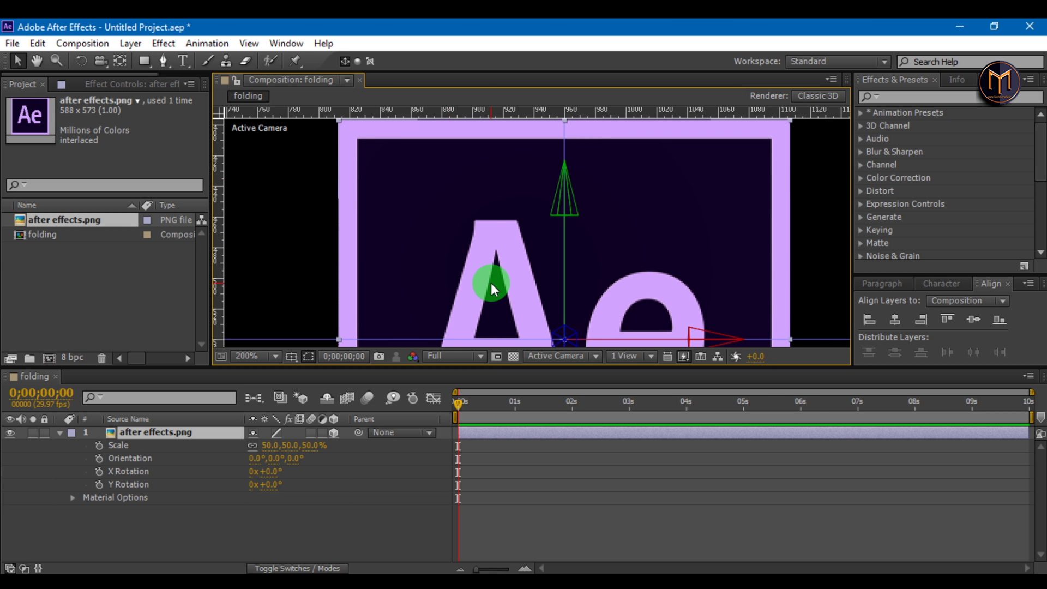
{"action": "key", "text": "alt+slash"}
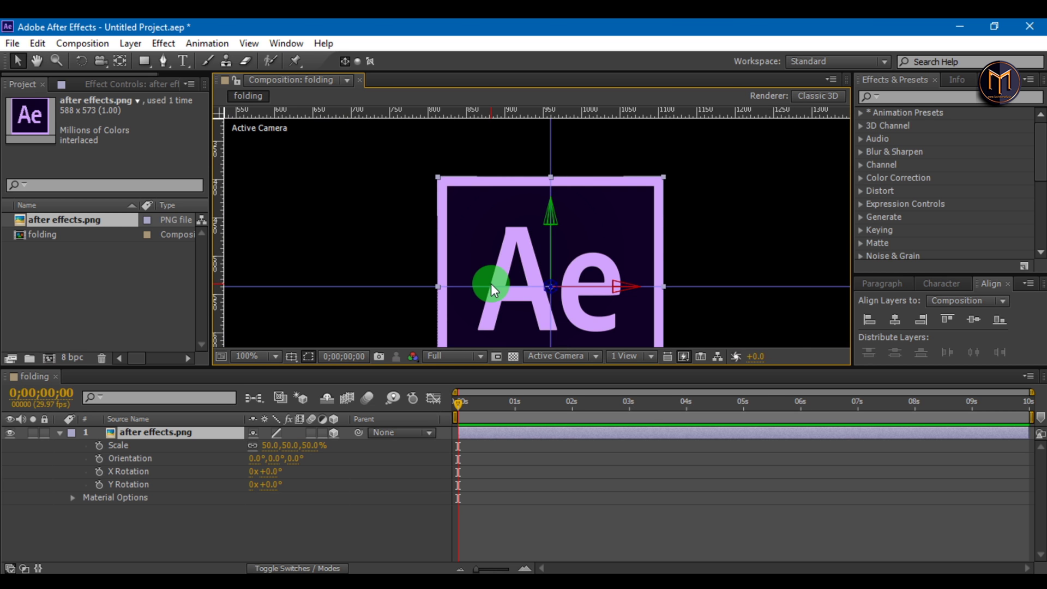
{"action": "left_click", "coordinate": [59, 433]}
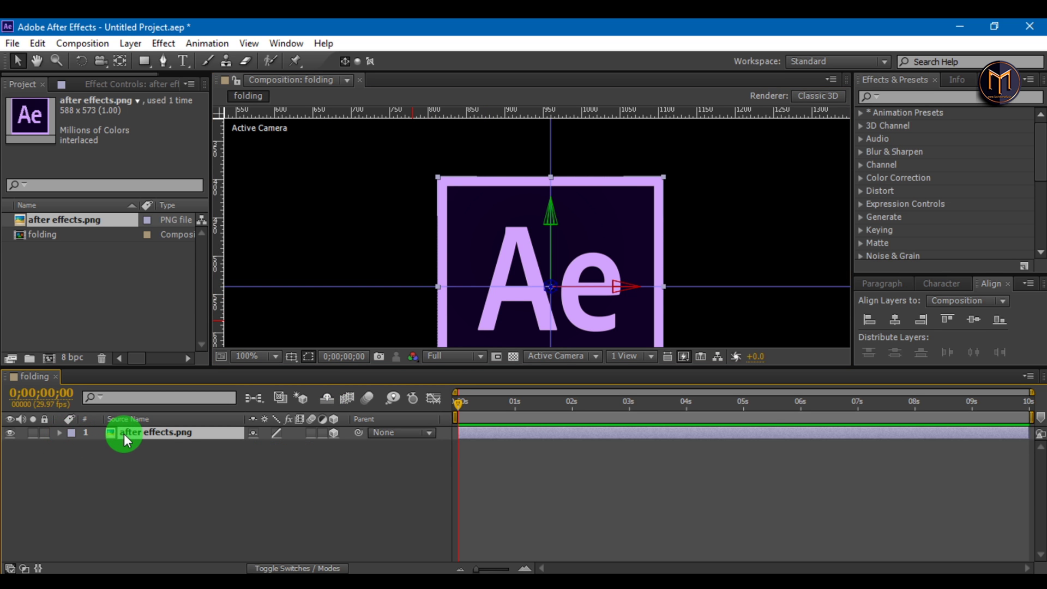
{"action": "key", "text": "ctrl+d"}
{"action": "key", "text": "ctrl+d"}
{"action": "key", "text": "ctrl+d"}
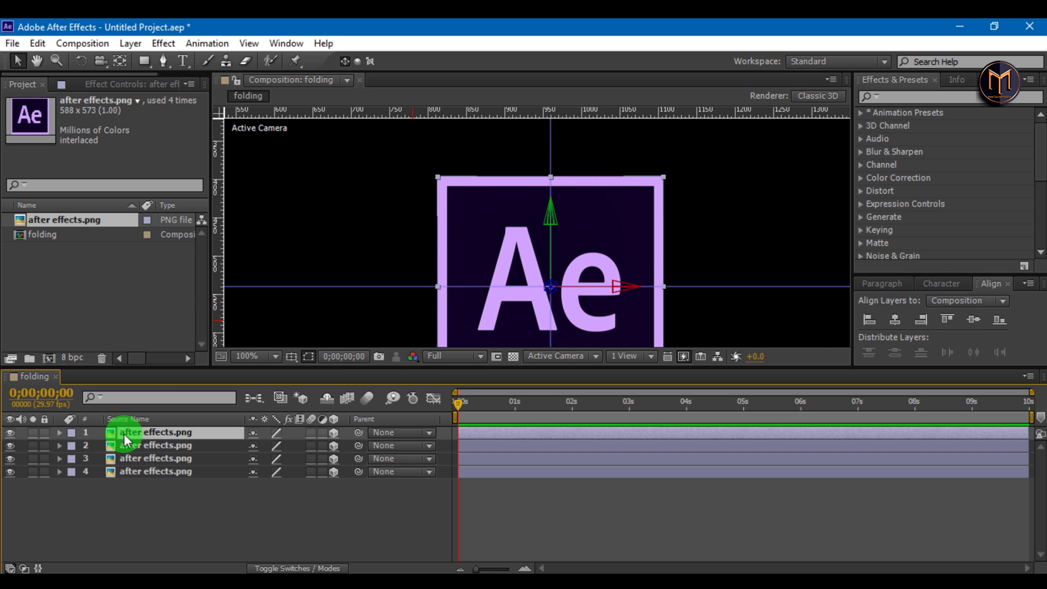
{"action": "left_click", "coordinate": [139, 450]}
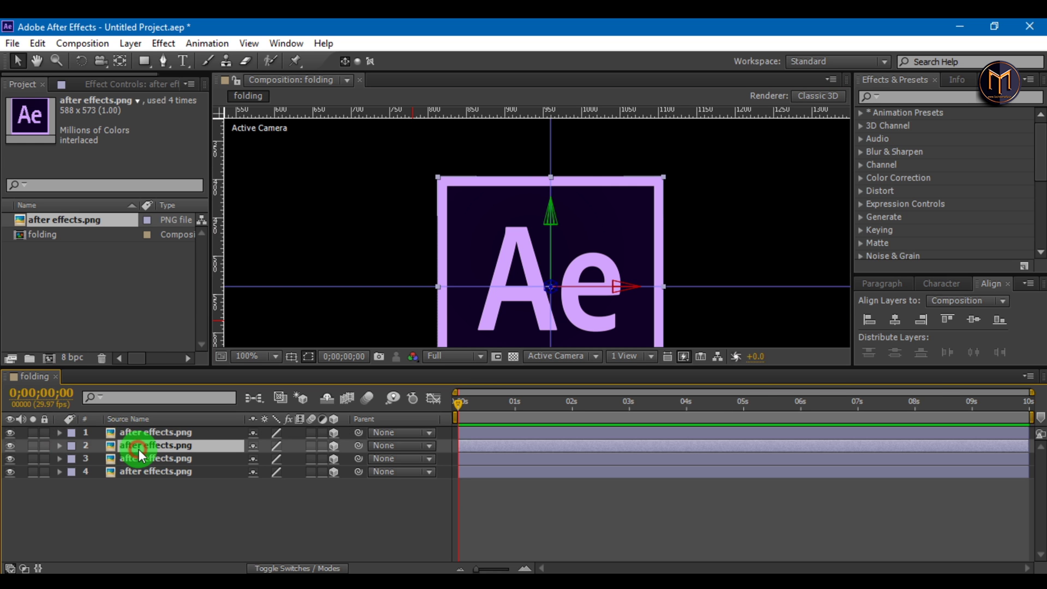
{"action": "left_click", "coordinate": [146, 433]}
{"action": "left_click", "coordinate": [144, 61]}
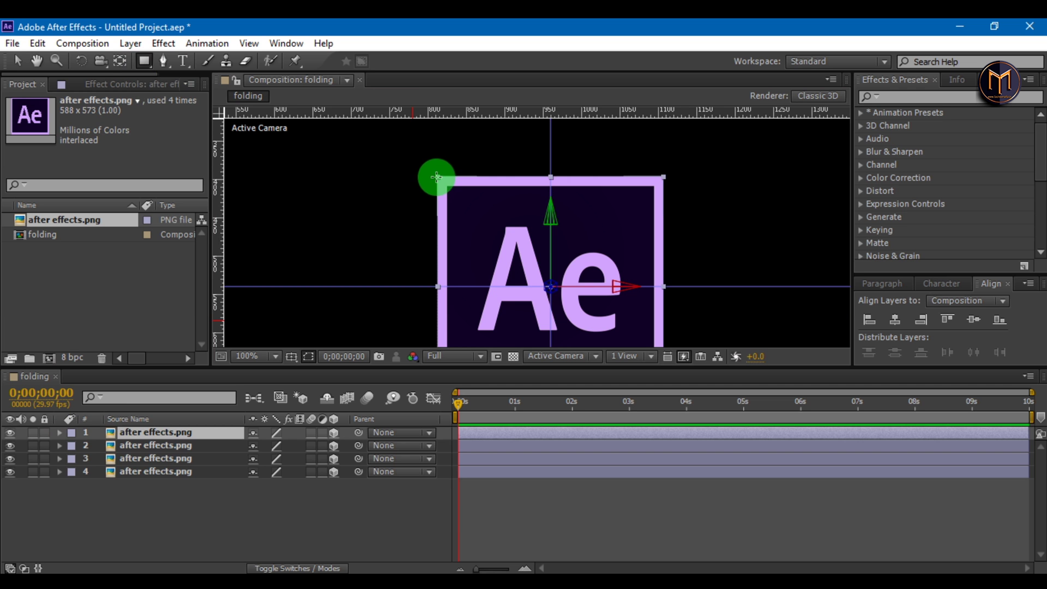
Mask layer 1 to the logo's top-left quarter and layer 2 to its top-right quarter.
{"action": "left_click_drag", "start_coordinate": [438, 177], "coordinate": [558, 283]}
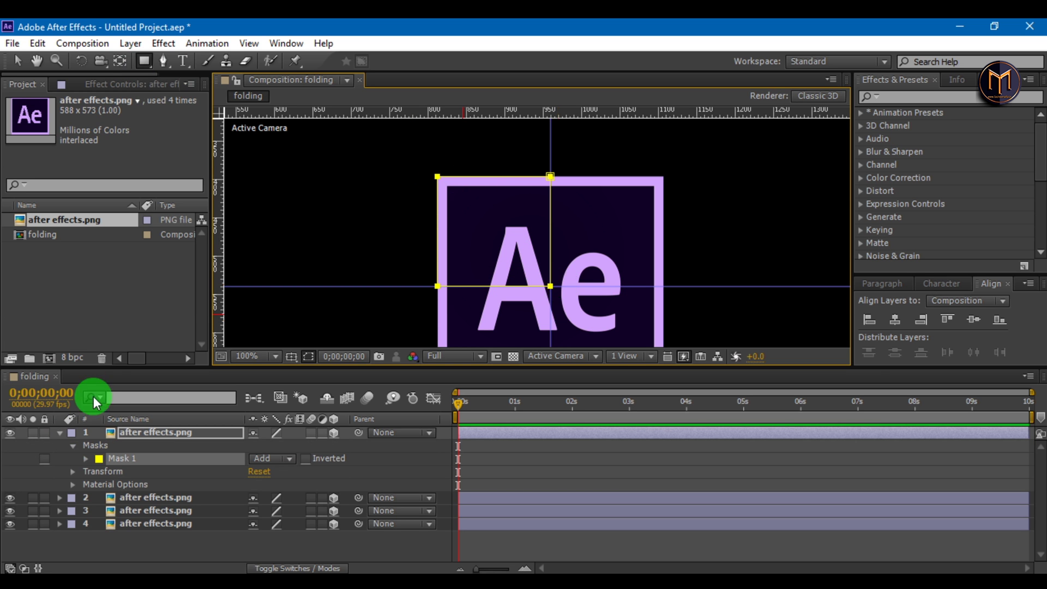
{"action": "left_click", "coordinate": [60, 432]}
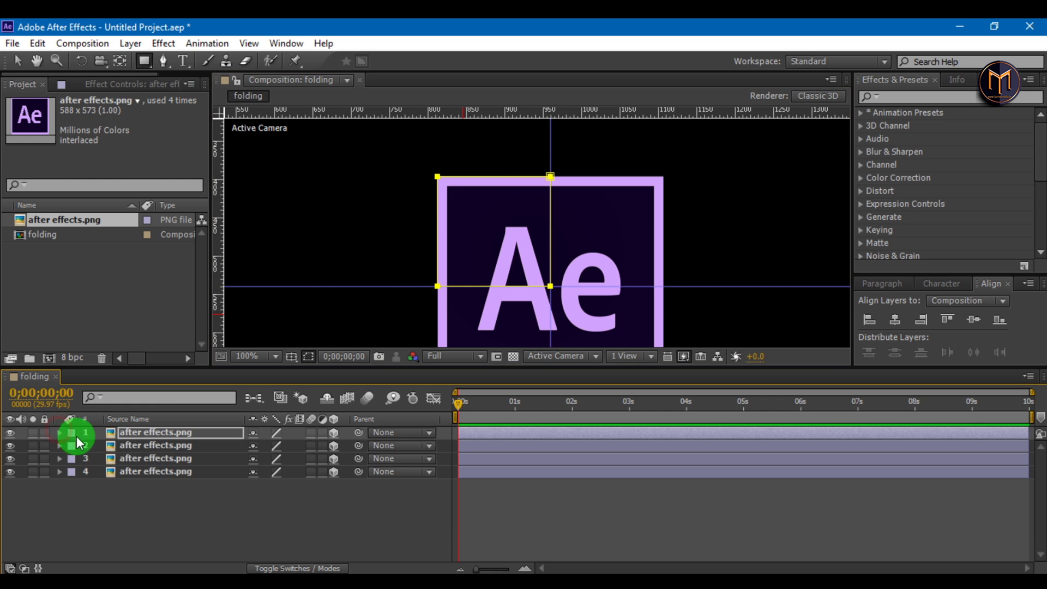
{"action": "left_click", "coordinate": [130, 445]}
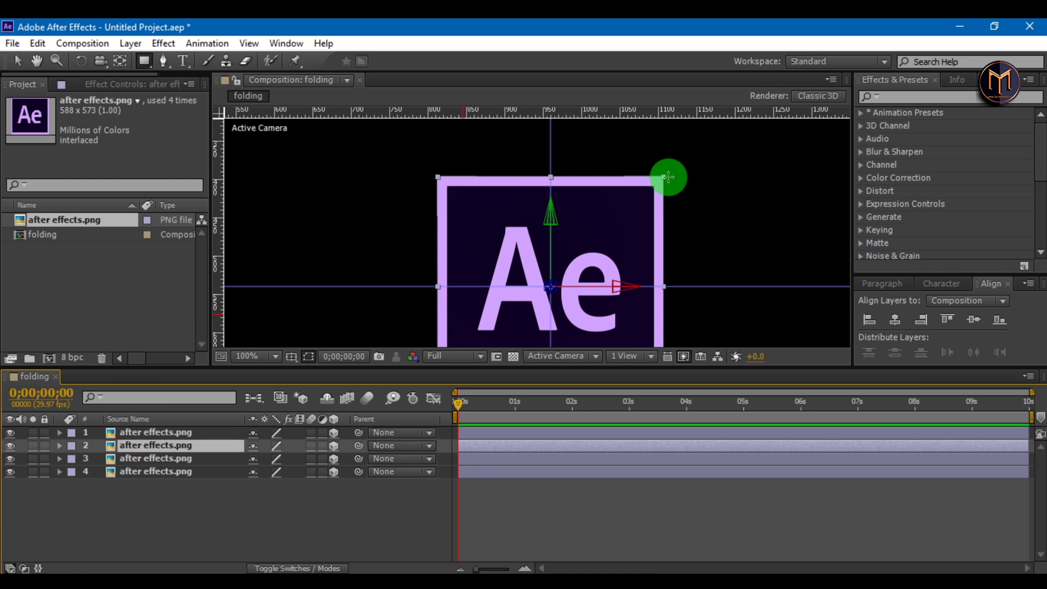
{"action": "left_click_drag", "start_coordinate": [664, 175], "coordinate": [547, 289]}
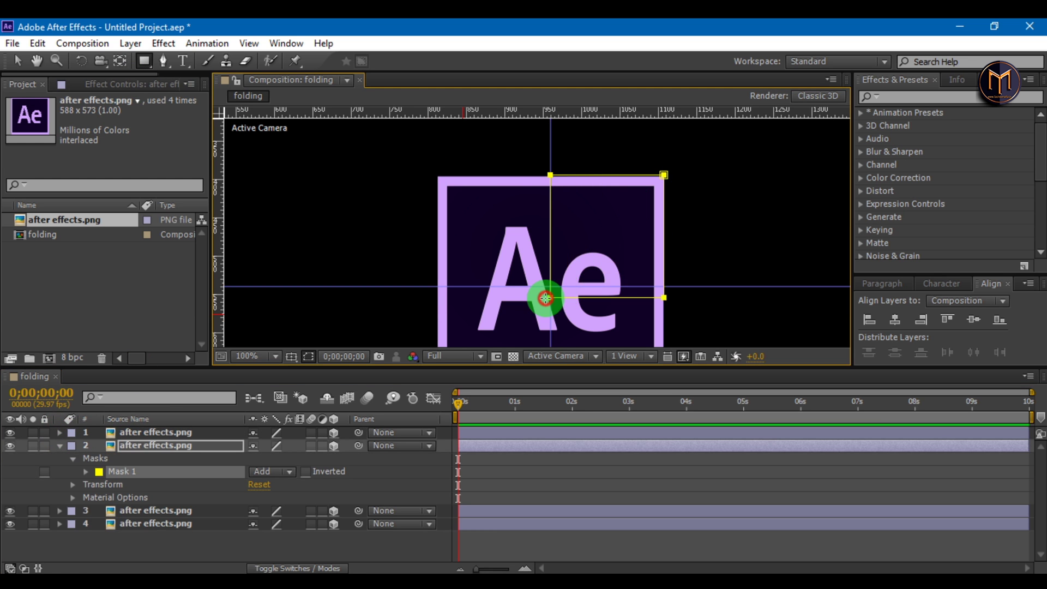
{"action": "left_click", "coordinate": [60, 445]}
Mask layer 3 to the bottom-right quarter and layer 4 to the bottom-left quarter.
{"action": "left_click", "coordinate": [124, 459]}
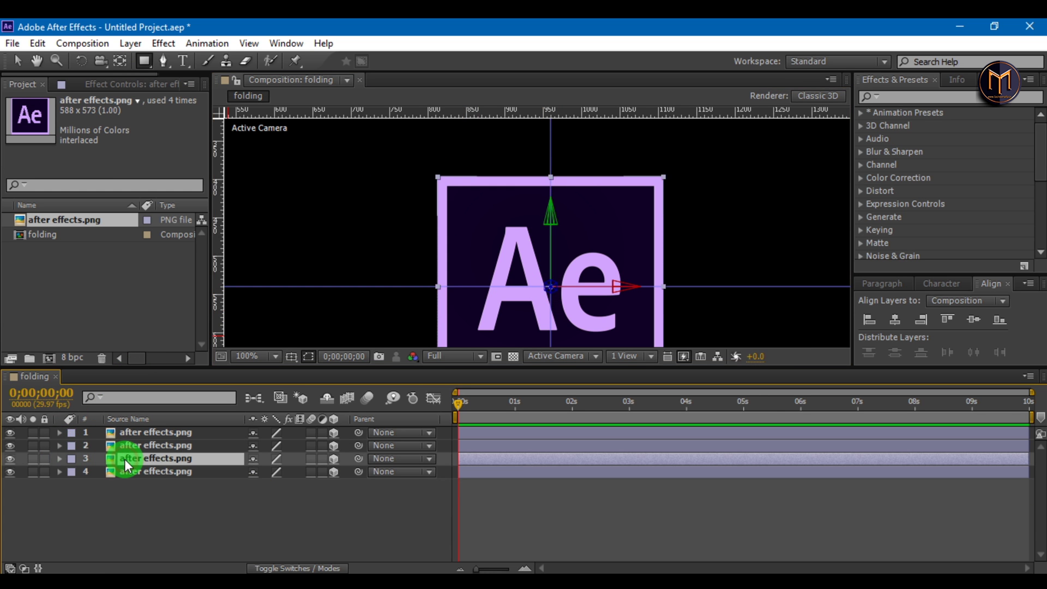
{"action": "key", "text": "h"}
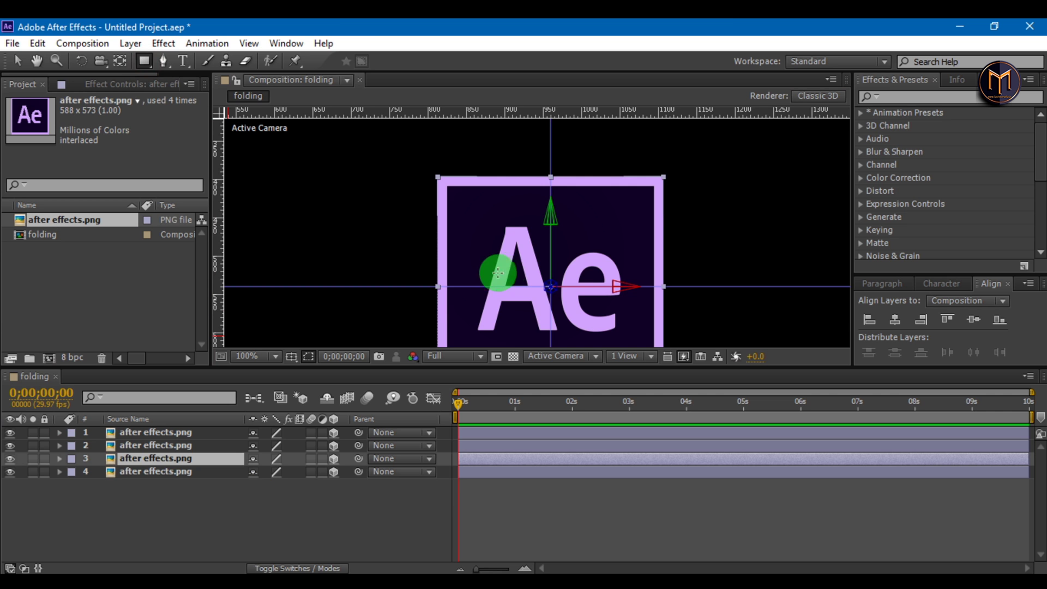
{"action": "left_click_drag", "start_coordinate": [576, 274], "coordinate": [567, 194]}
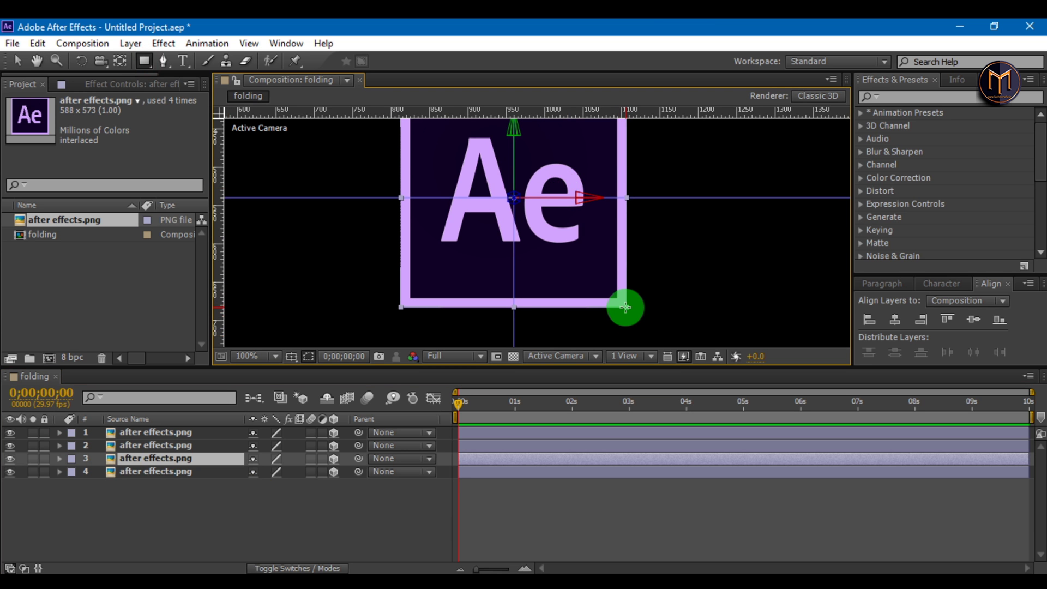
{"action": "left_click_drag", "start_coordinate": [627, 307], "coordinate": [509, 197]}
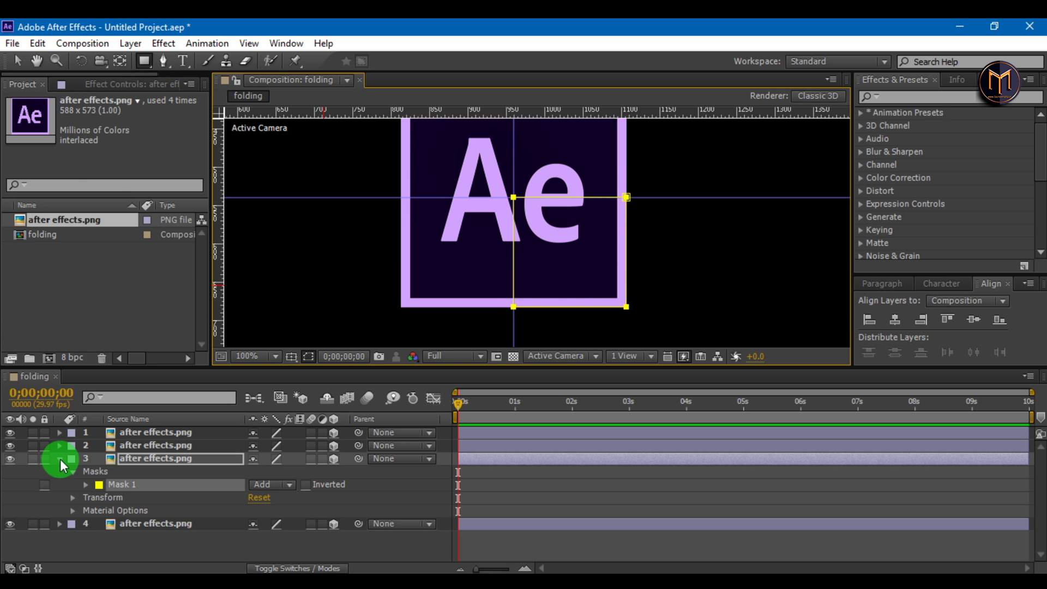
{"action": "left_click", "coordinate": [60, 459]}
{"action": "left_click", "coordinate": [91, 470]}
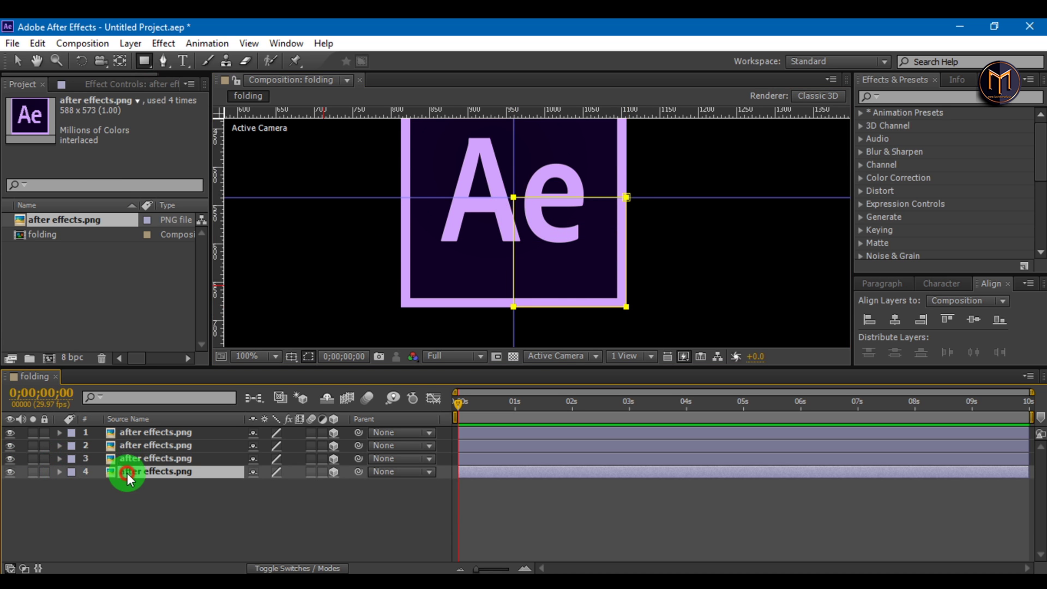
{"action": "left_click", "coordinate": [146, 64]}
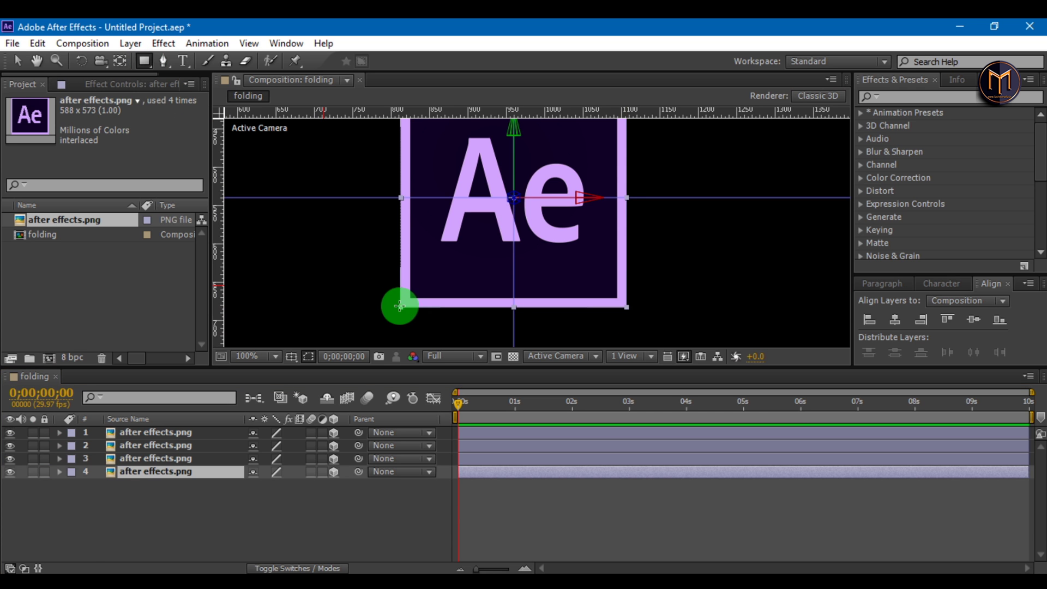
{"action": "left_click_drag", "start_coordinate": [401, 307], "coordinate": [513, 197]}
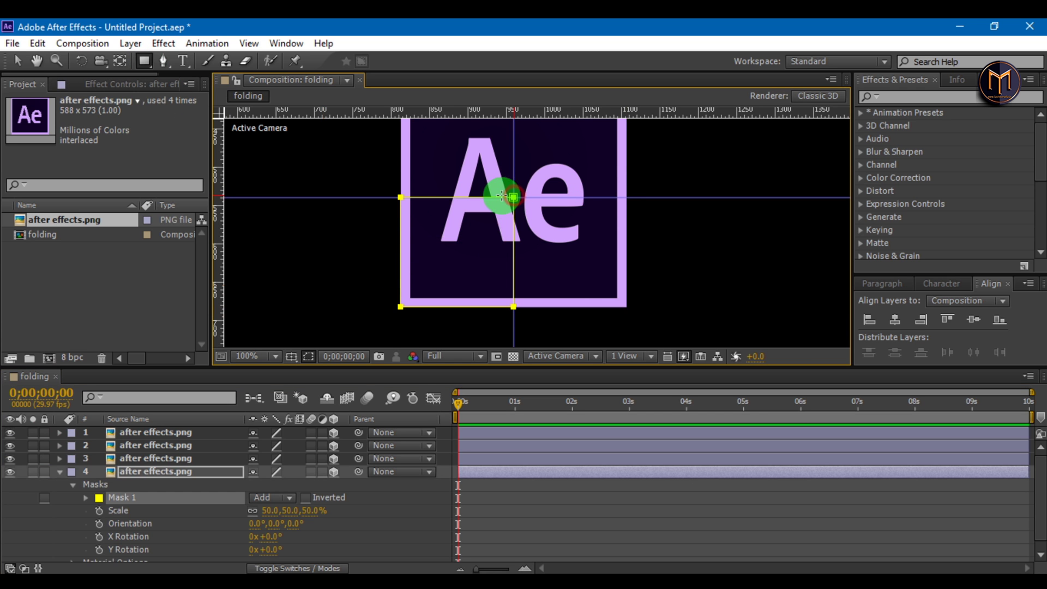
{"action": "left_click", "coordinate": [55, 474]}
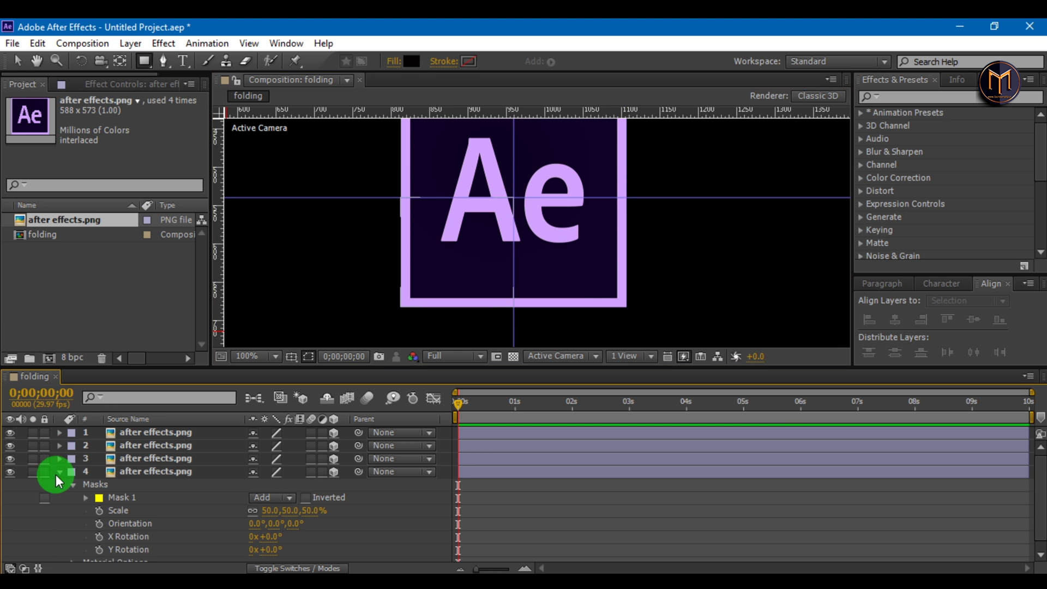
Select layer 1, zoom to 200% on its top-left corner, and enlarge the composition viewer.
{"action": "left_click", "coordinate": [58, 473]}
{"action": "left_click", "coordinate": [180, 433]}
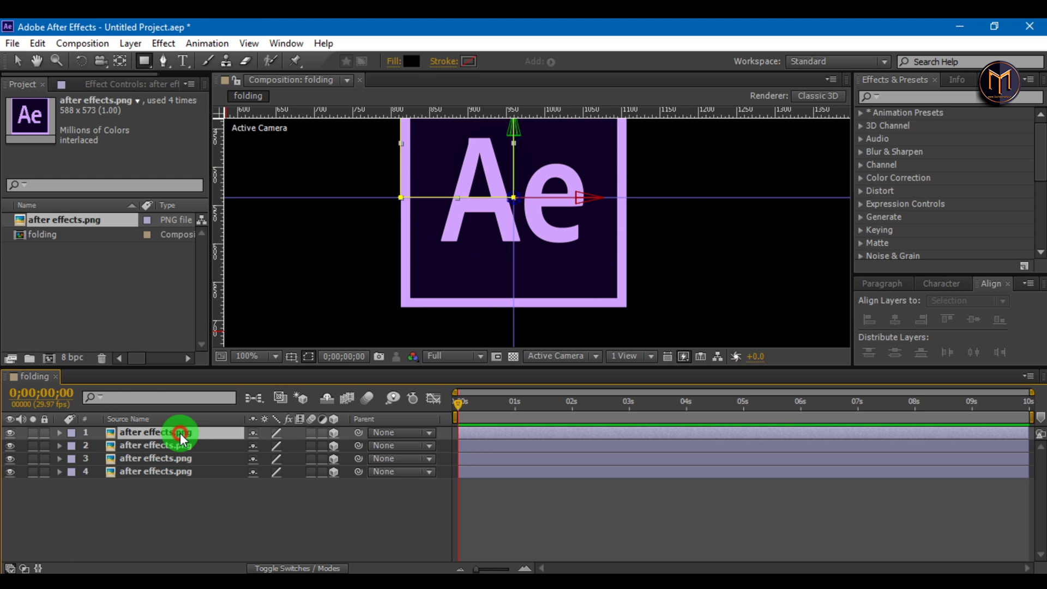
{"action": "key", "text": "h"}
{"action": "left_click_drag", "start_coordinate": [436, 278], "coordinate": [542, 311]}
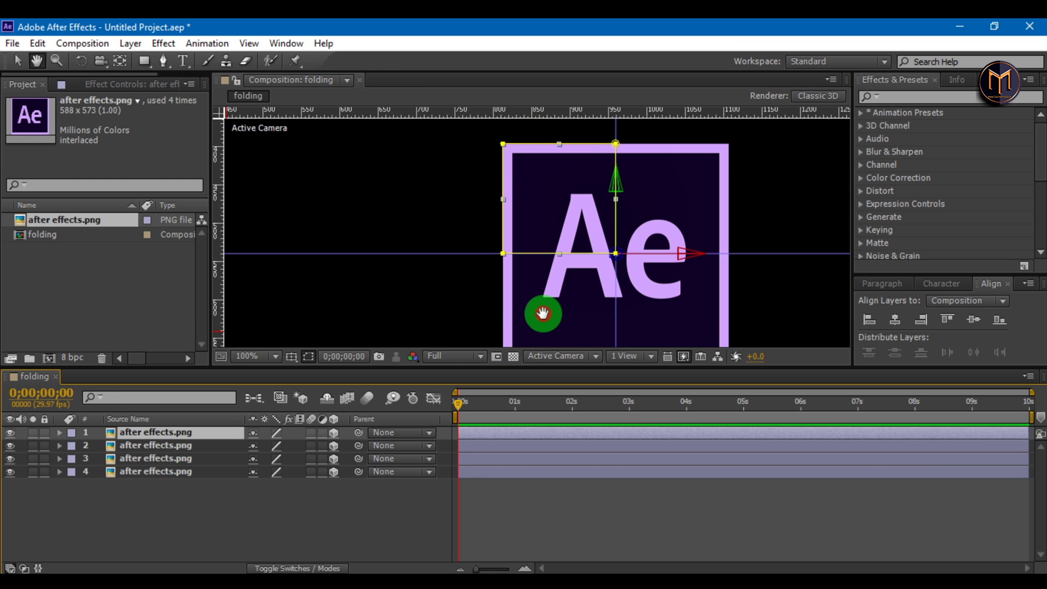
{"action": "left_click_drag", "start_coordinate": [529, 233], "coordinate": [537, 268]}
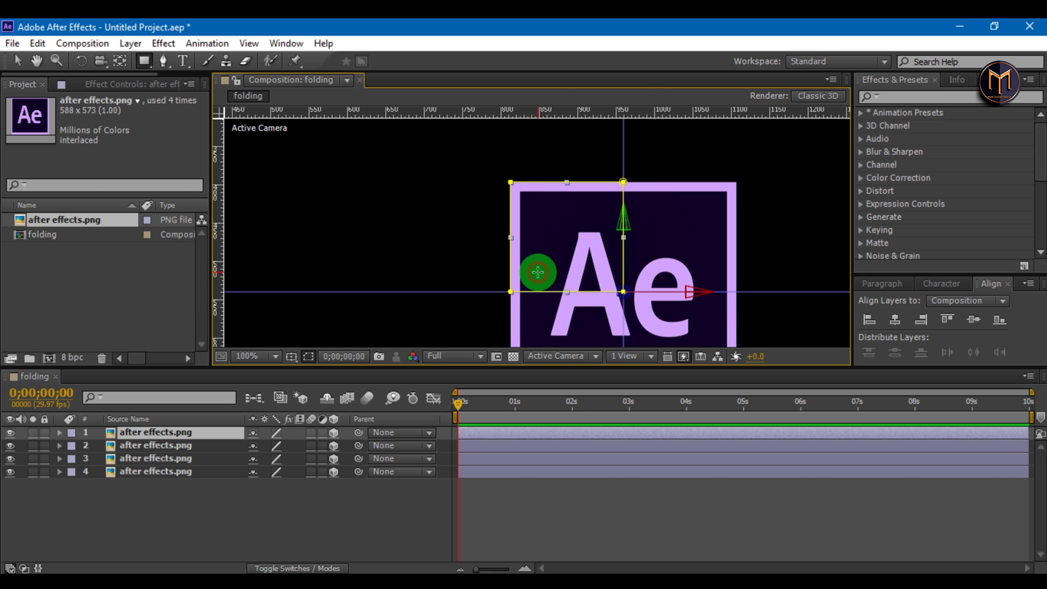
{"action": "key", "text": "period"}
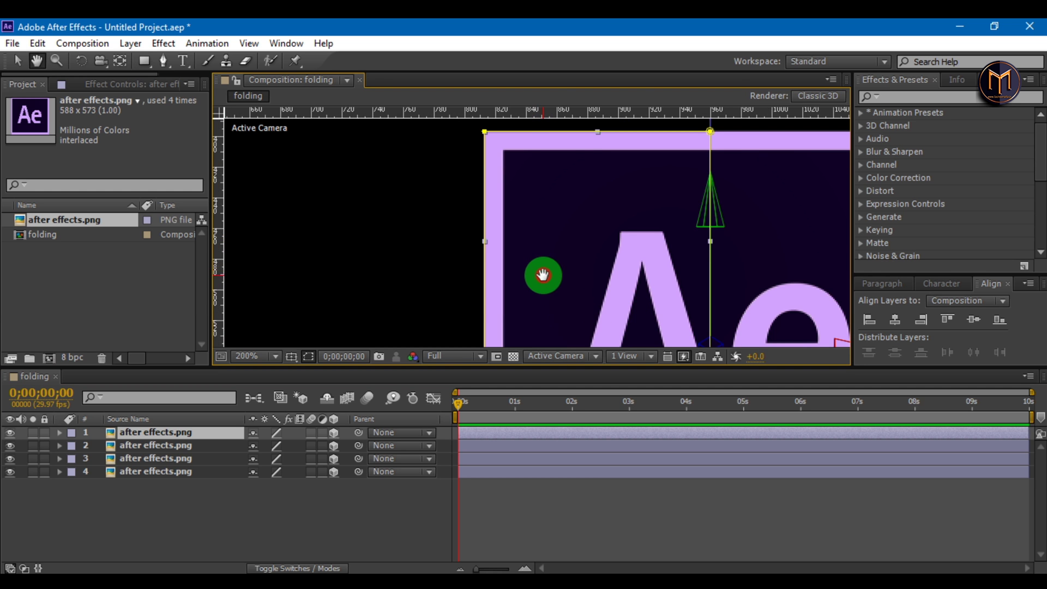
{"action": "left_click_drag", "start_coordinate": [542, 276], "coordinate": [529, 262]}
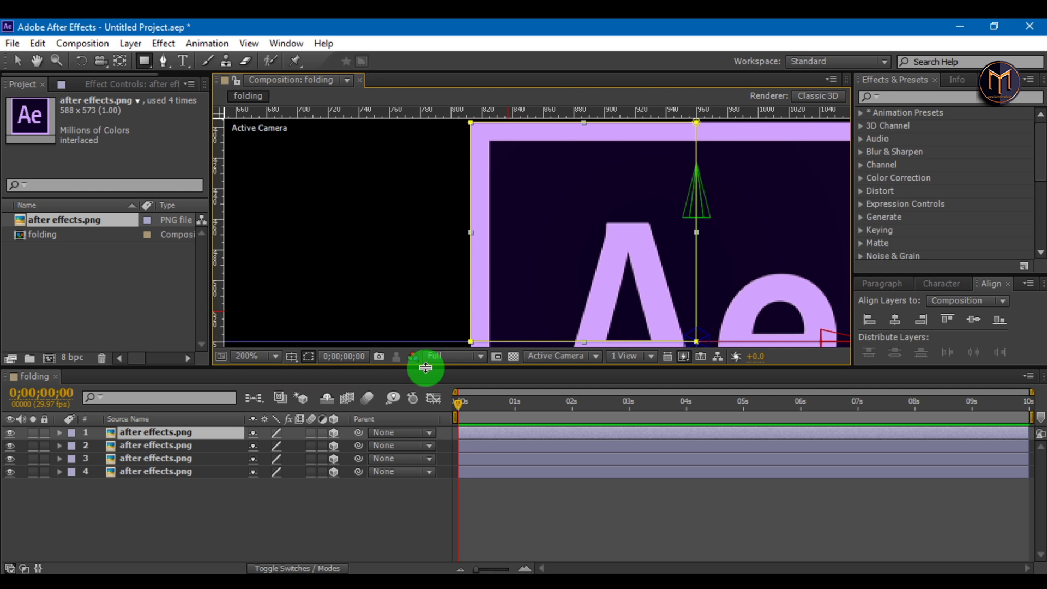
{"action": "left_click_drag", "start_coordinate": [425, 367], "coordinate": [428, 388]}
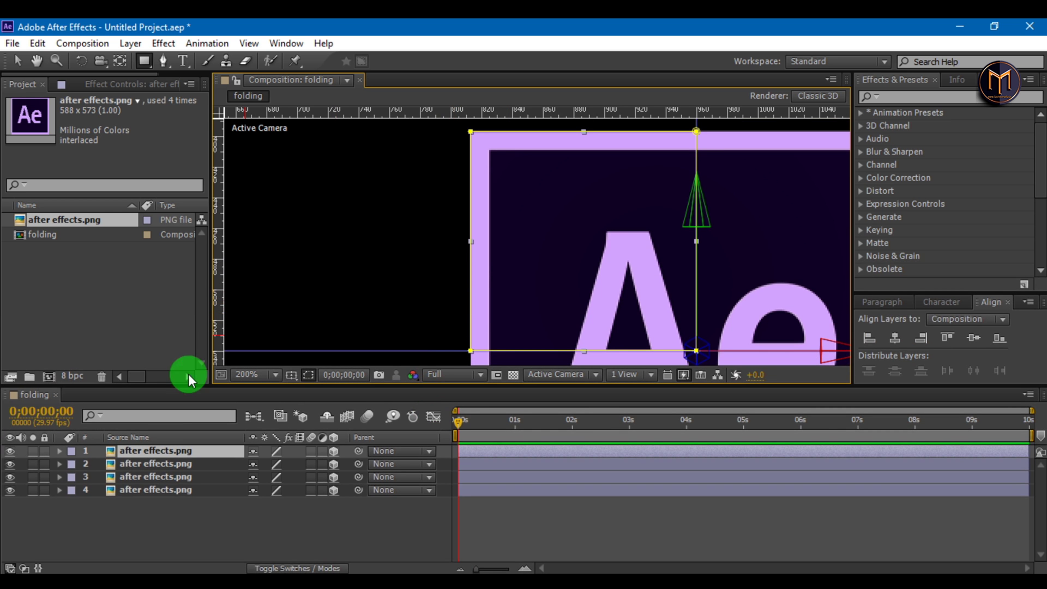
Keyframe layer 1's Y Rotation at 90° at the 1-second mark.
{"action": "key", "text": "r"}
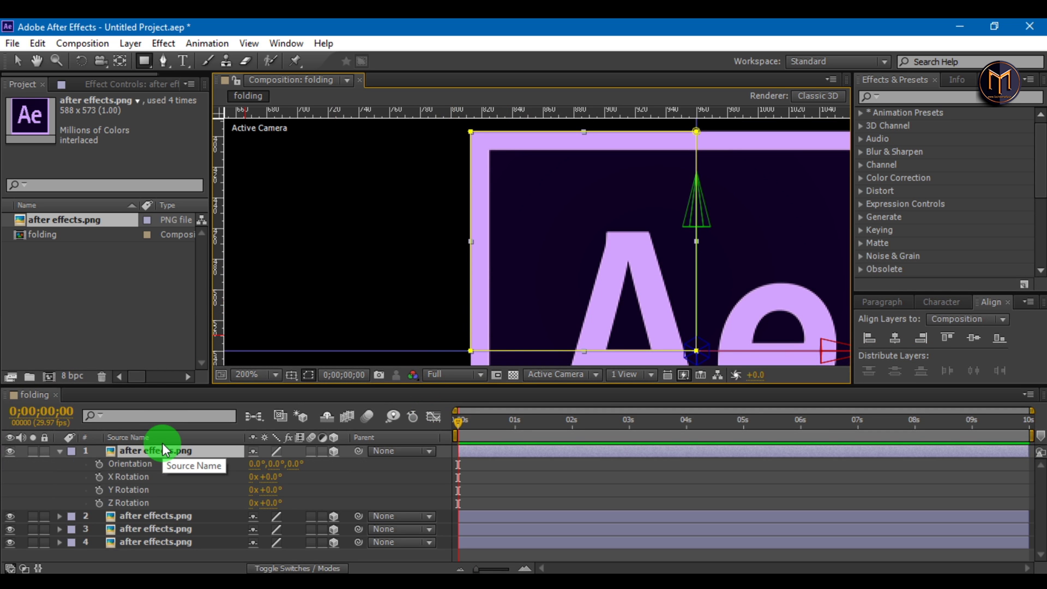
{"action": "left_click", "coordinate": [121, 467]}
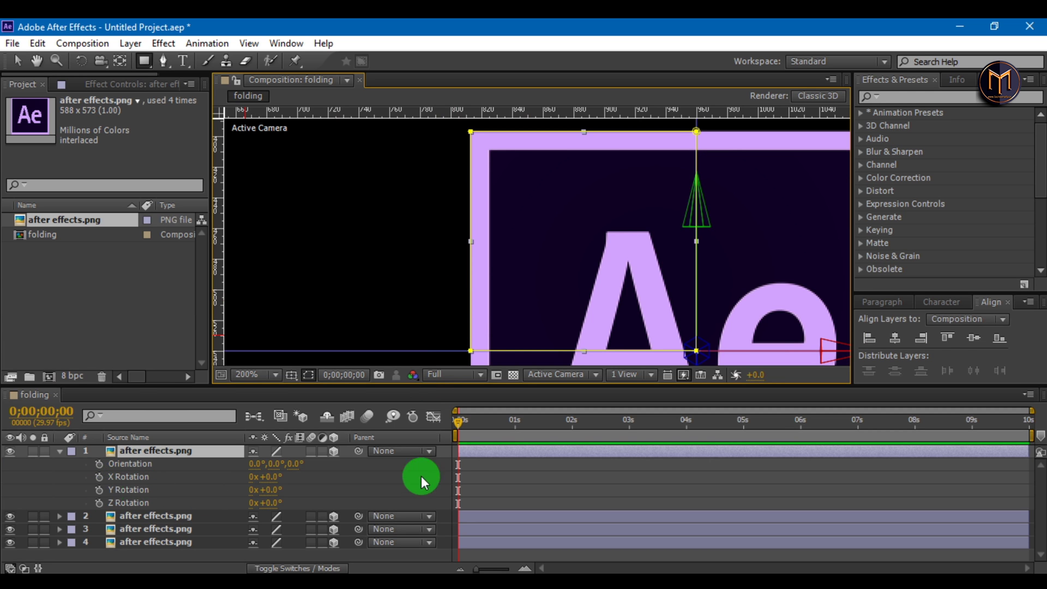
{"action": "left_click", "coordinate": [515, 423]}
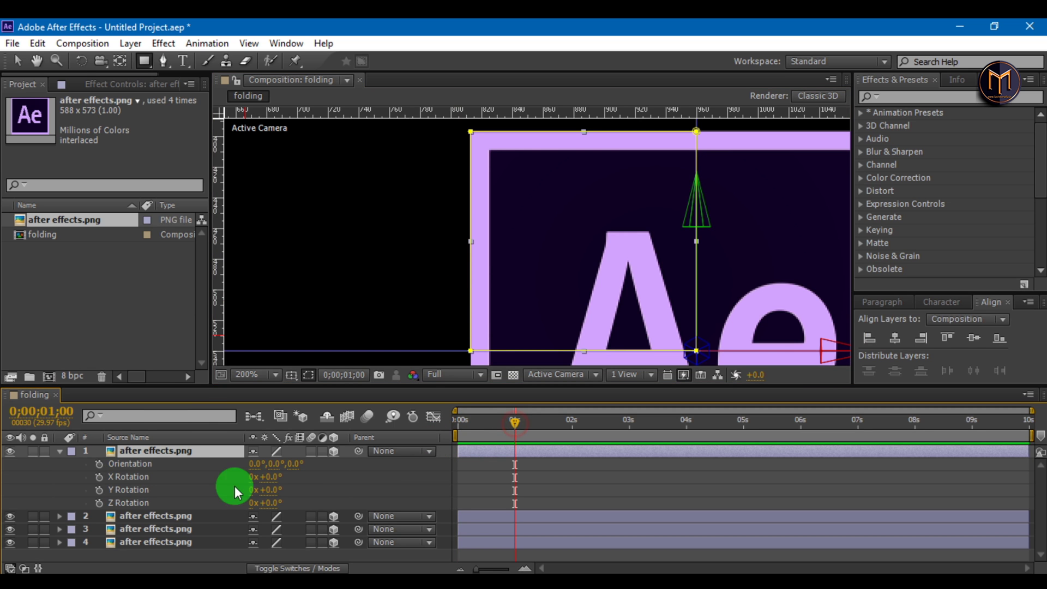
{"action": "left_click", "coordinate": [100, 492]}
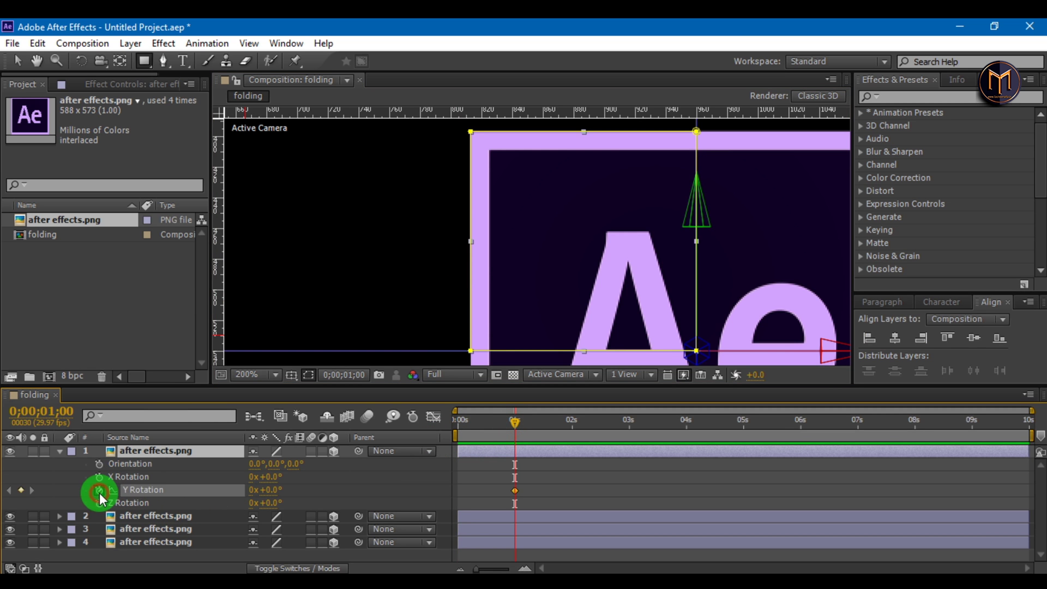
{"action": "left_click", "coordinate": [273, 490]}
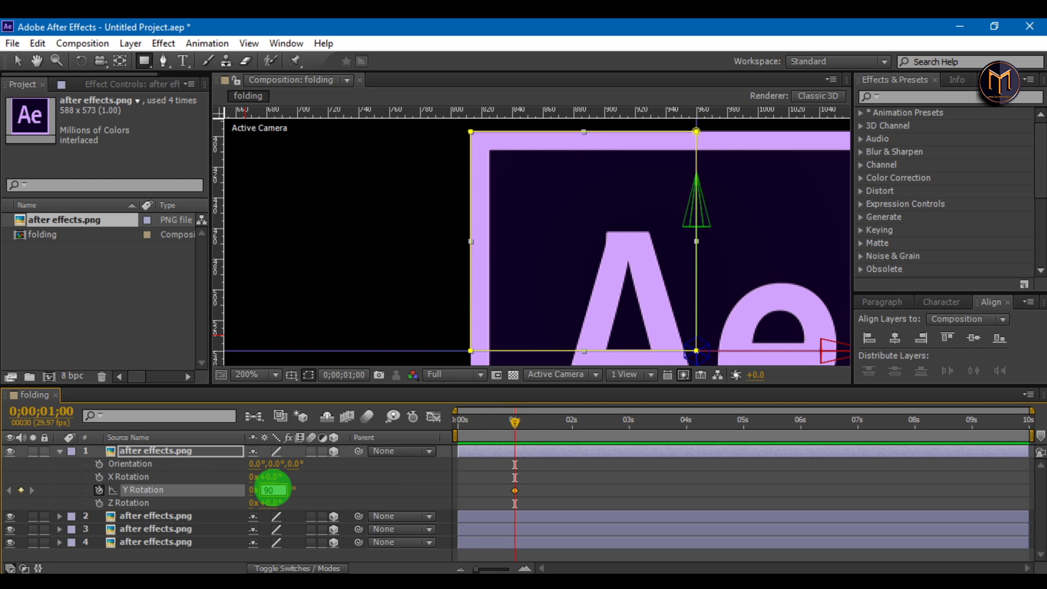
{"action": "type", "text": "90"}
{"action": "key", "text": "Return"}
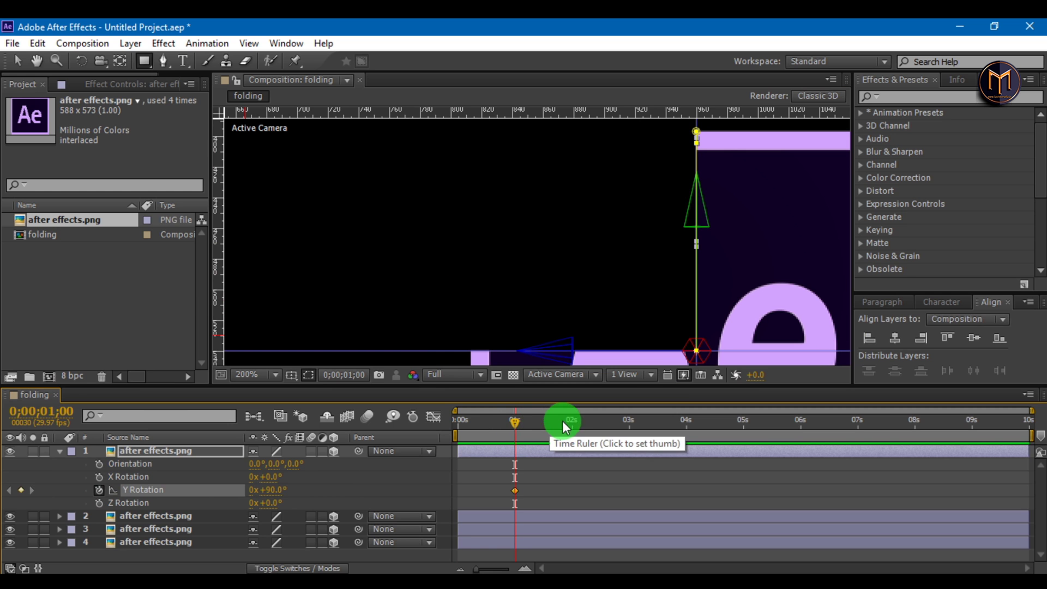
Set layer 1's Y Rotation to 0° at 2 seconds and check the keyframes.
{"action": "left_click", "coordinate": [571, 420]}
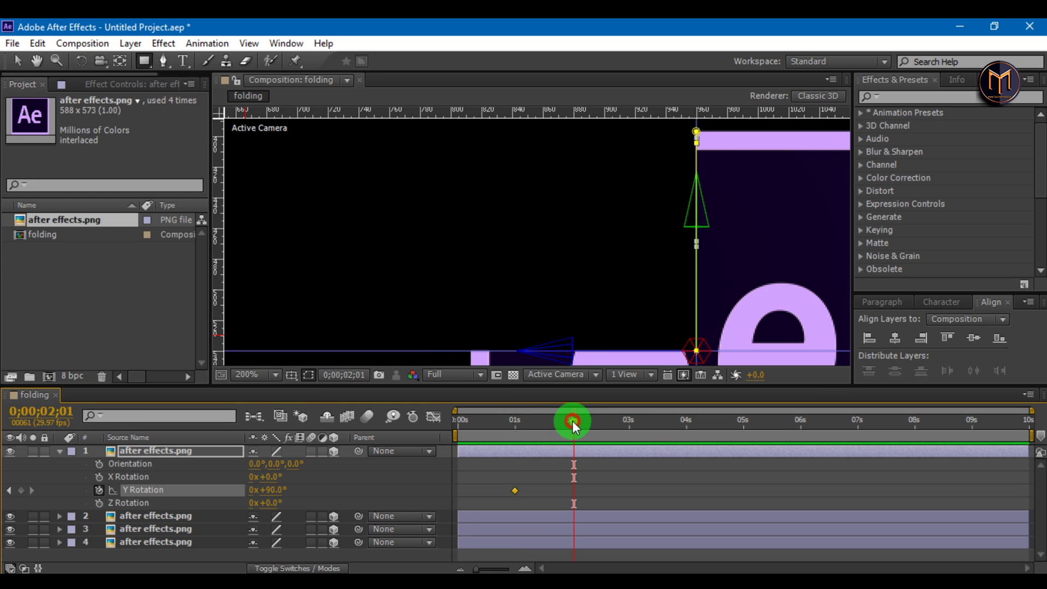
{"action": "left_click", "coordinate": [571, 420]}
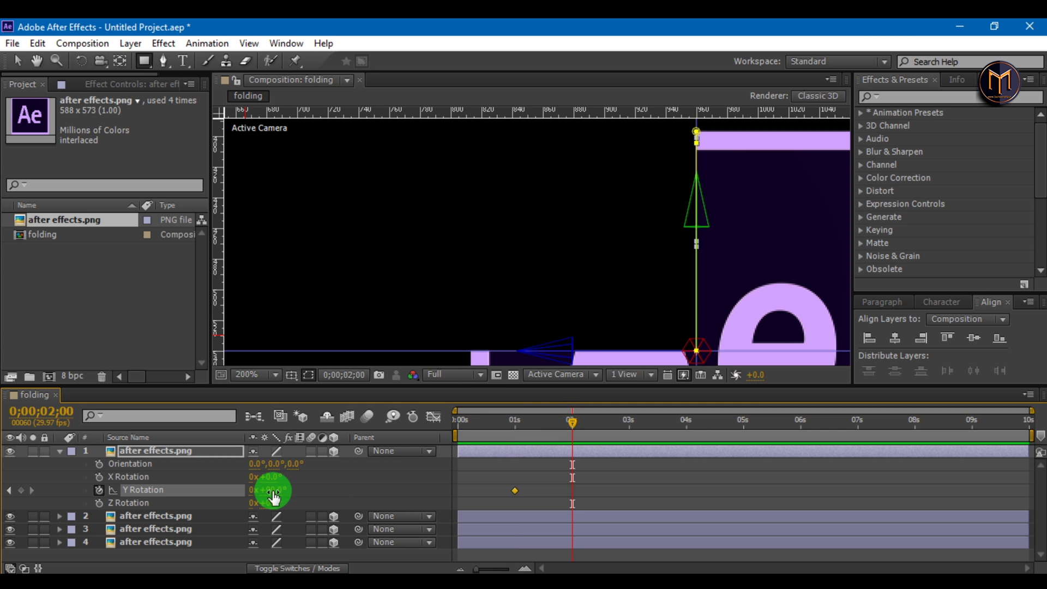
{"action": "type", "text": "0"}
{"action": "left_click", "coordinate": [450, 462]}
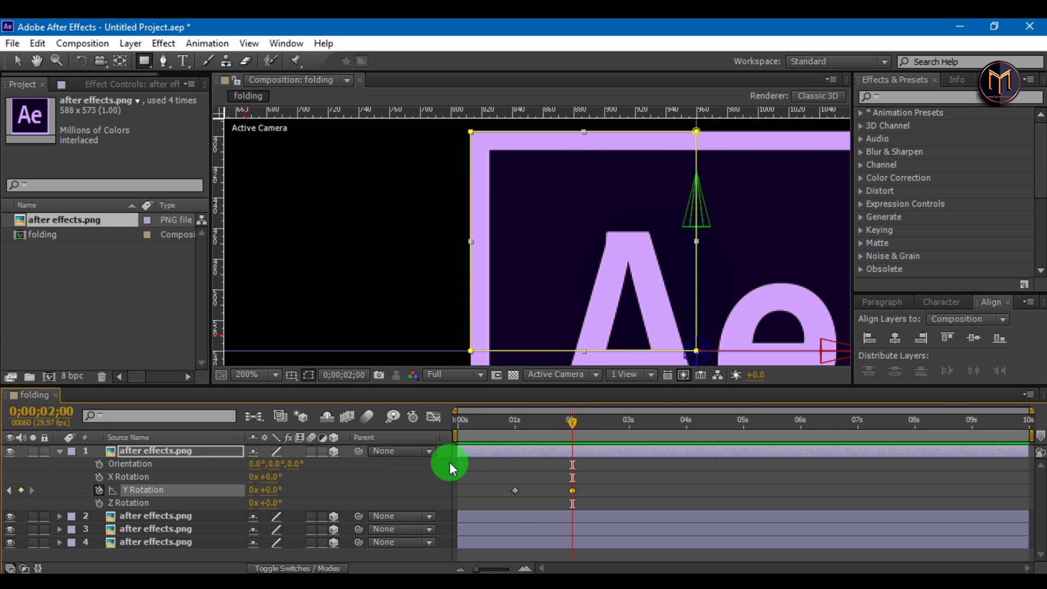
{"action": "left_click", "coordinate": [514, 424]}
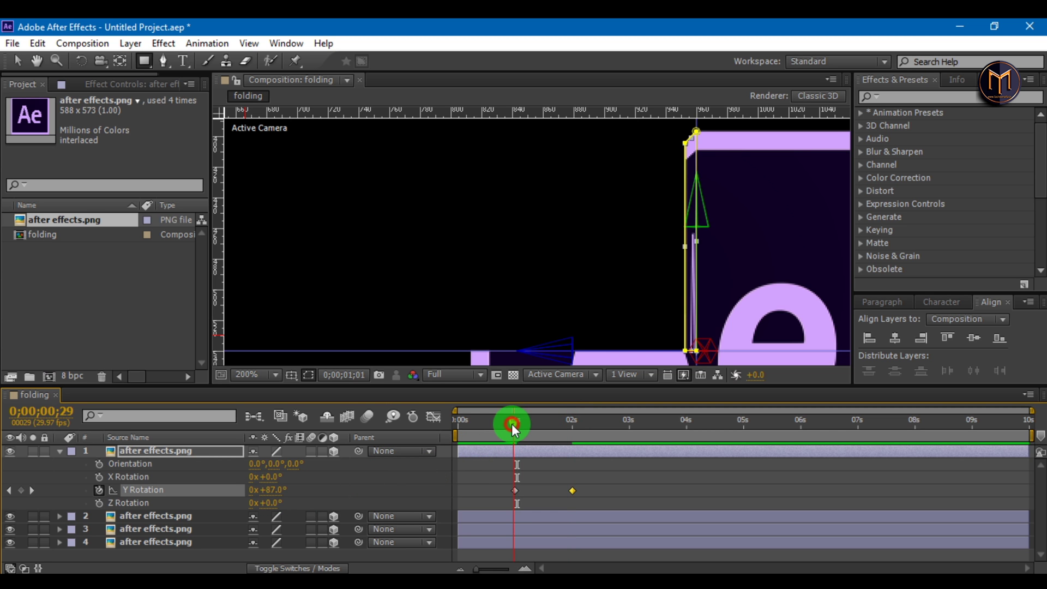
{"action": "left_click_drag", "start_coordinate": [512, 423], "coordinate": [513, 424]}
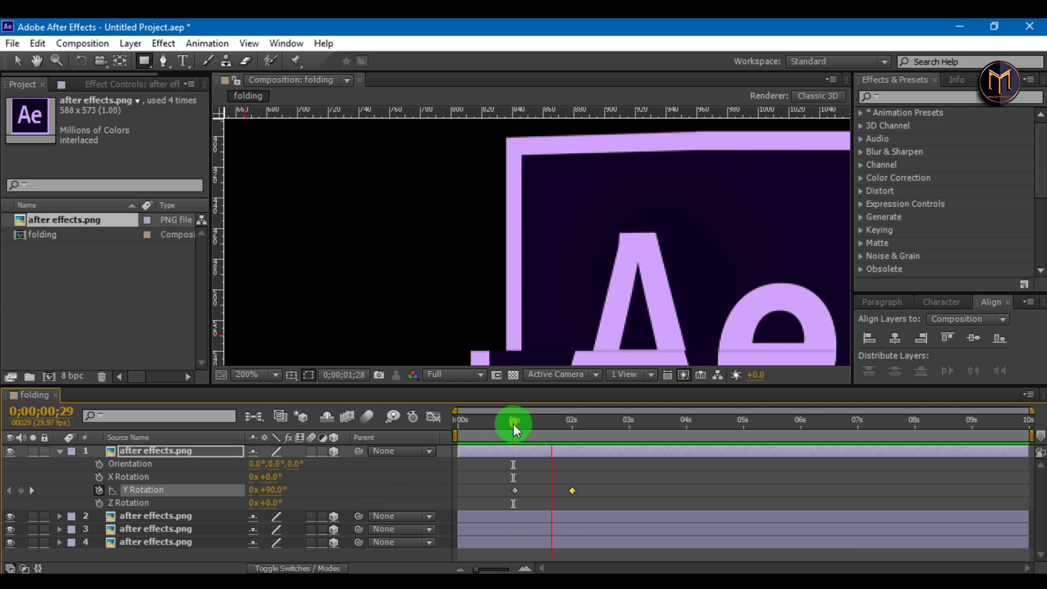
{"action": "left_click", "coordinate": [569, 421]}
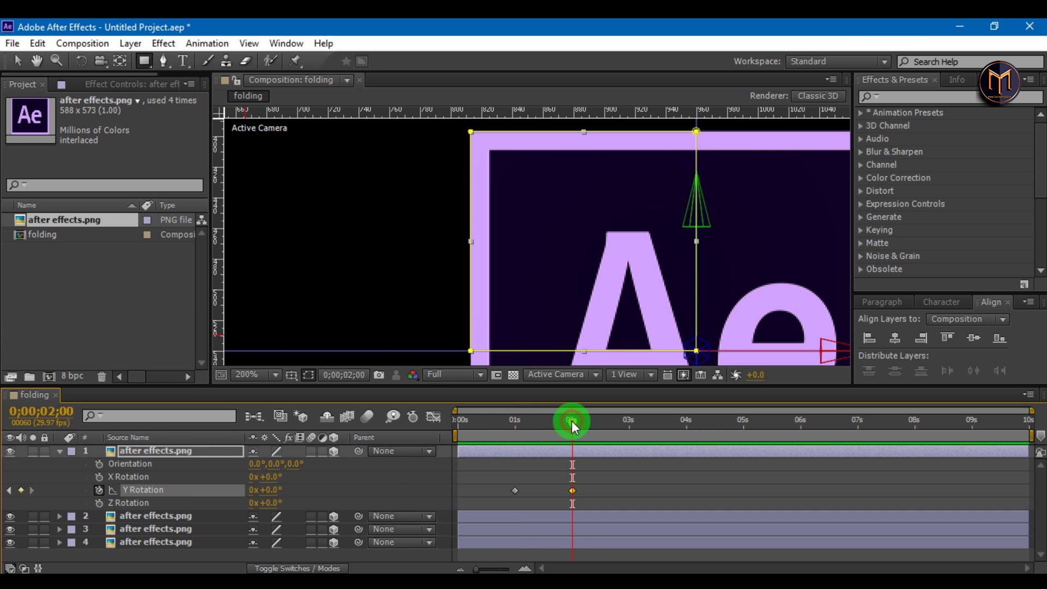
Keyframe layer 2's Y Rotation at -90° at 2 seconds.
{"action": "left_click", "coordinate": [60, 453]}
{"action": "left_click", "coordinate": [133, 465]}
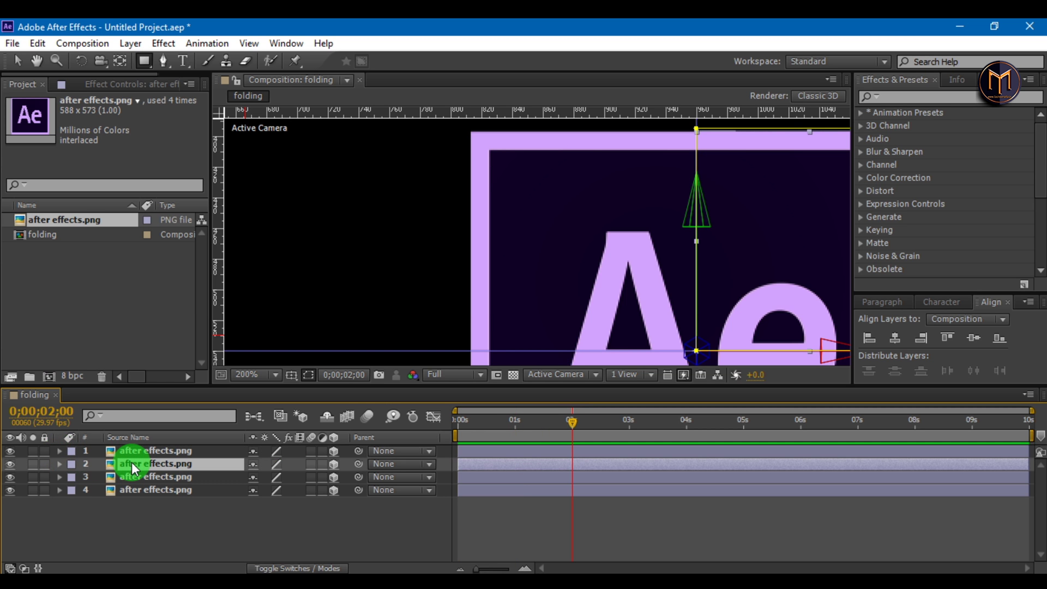
{"action": "key", "text": "r"}
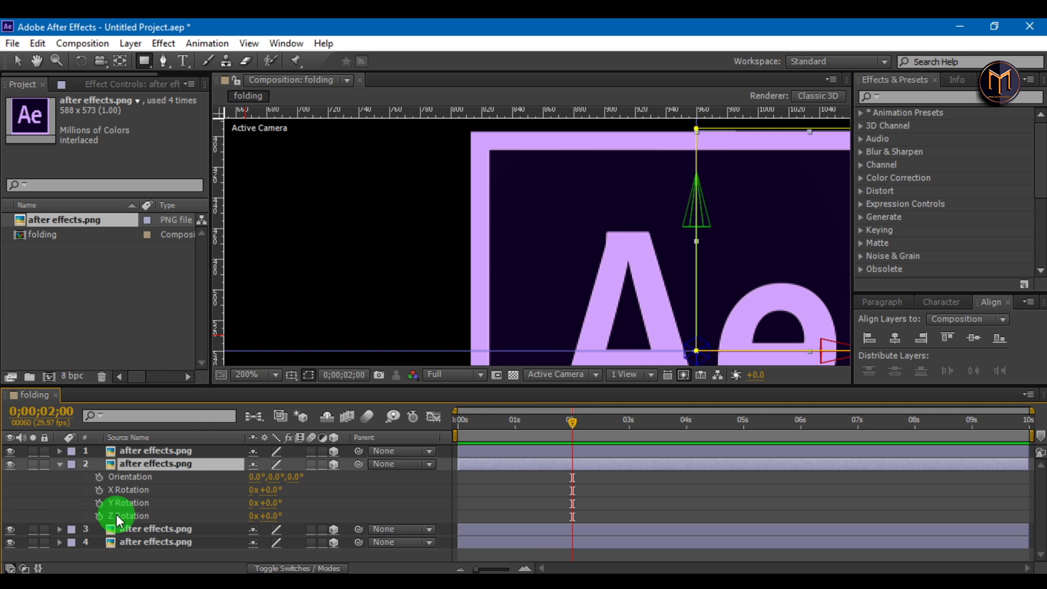
{"action": "left_click", "coordinate": [99, 502]}
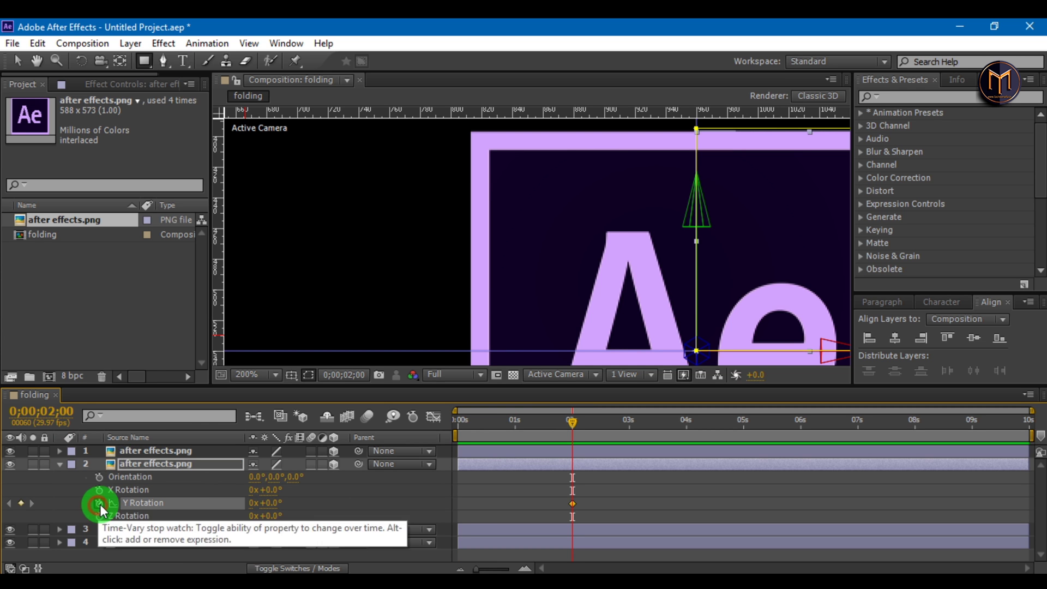
{"action": "left_click", "coordinate": [271, 502]}
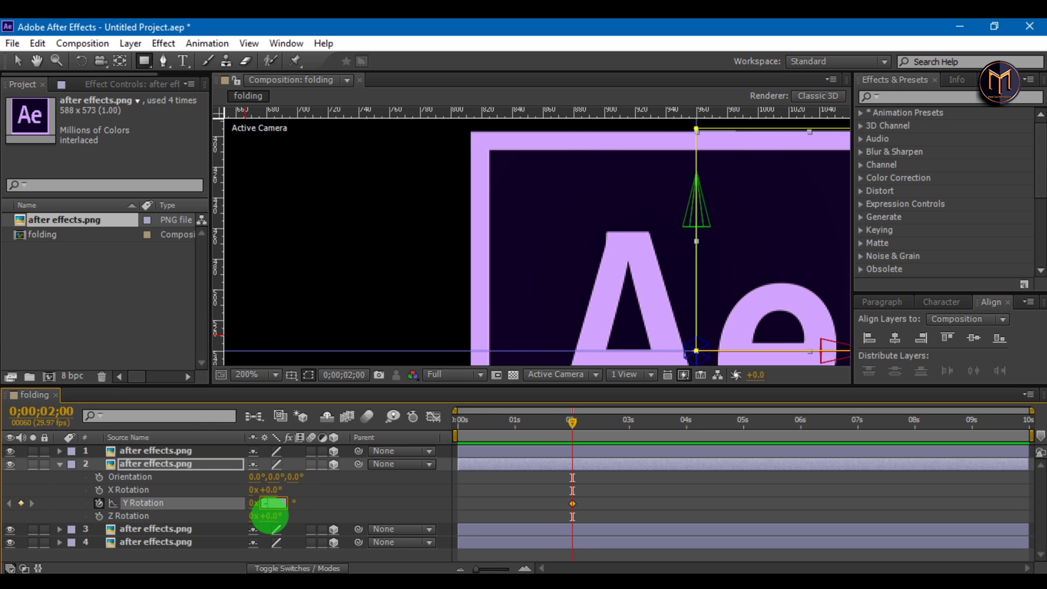
{"action": "type", "text": "-90"}
{"action": "key", "text": "Return"}
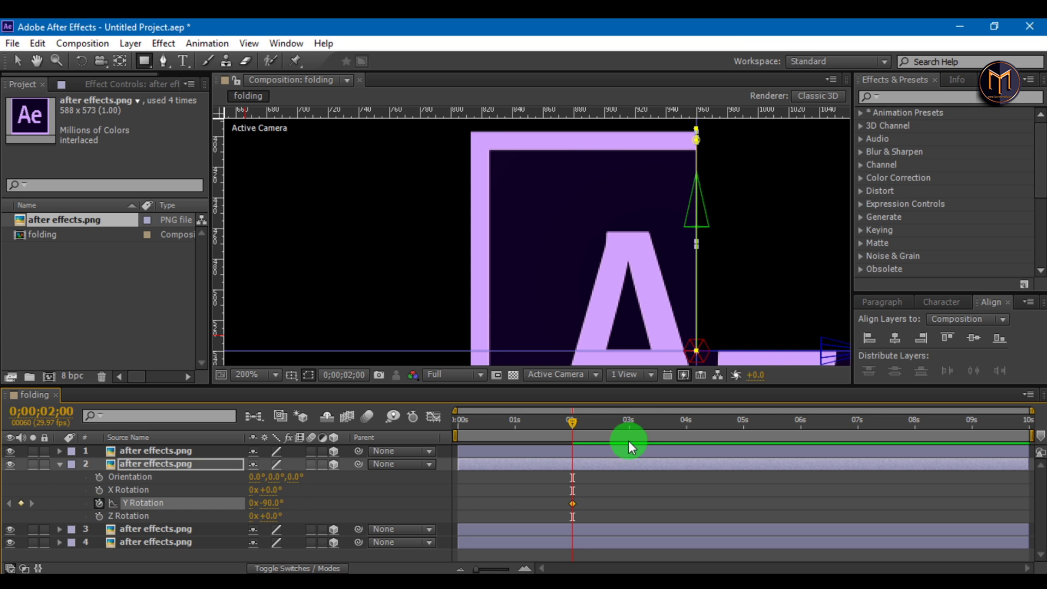
Set layer 2's Y Rotation to 0° at about 3 seconds and scrub to preview the turn.
{"action": "left_click", "coordinate": [630, 429]}
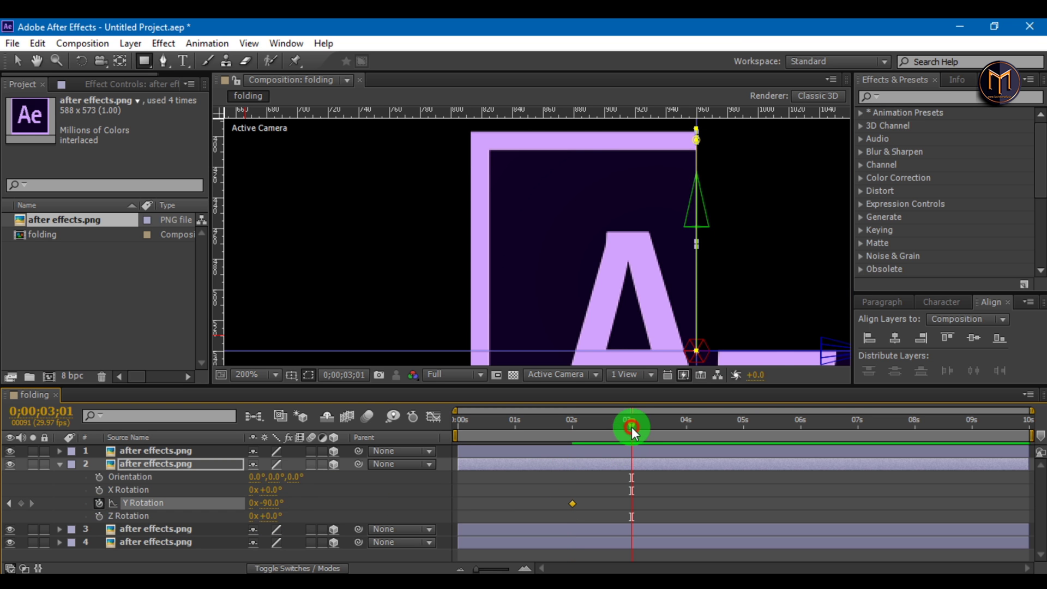
{"action": "left_click", "coordinate": [272, 501]}
{"action": "type", "text": "0"}
{"action": "key", "text": "Return"}
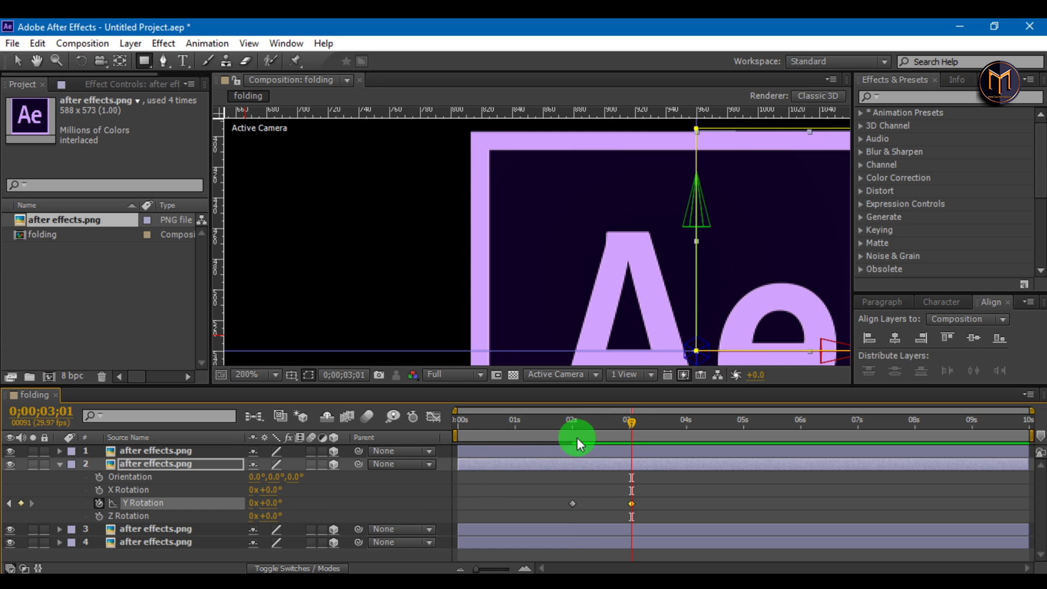
{"action": "left_click", "coordinate": [596, 426]}
{"action": "left_click_drag", "start_coordinate": [595, 426], "coordinate": [603, 424]}
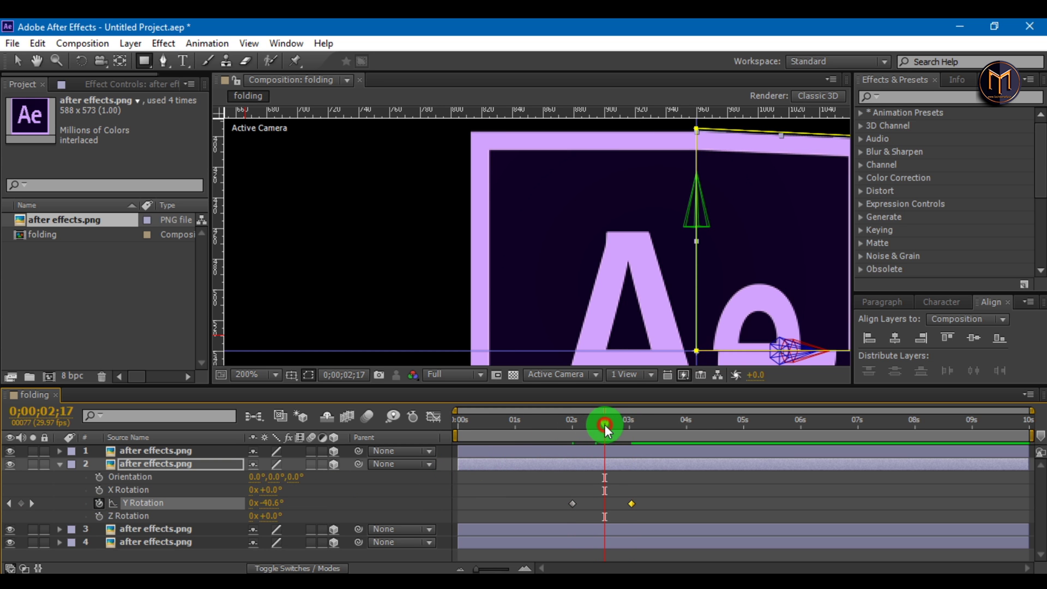
{"action": "left_click_drag", "start_coordinate": [604, 425], "coordinate": [632, 424]}
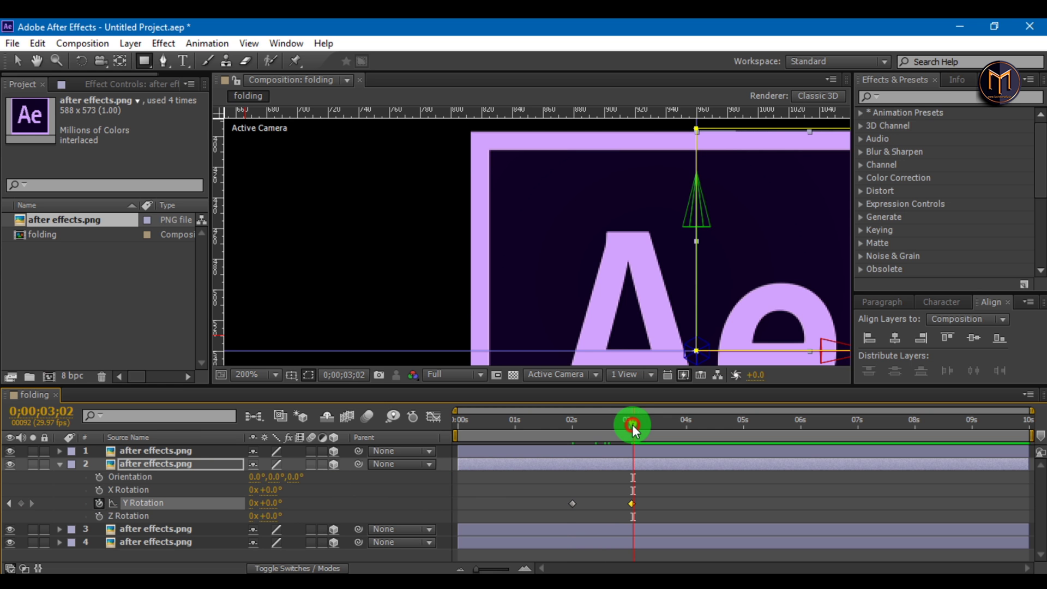
{"action": "left_click_drag", "start_coordinate": [630, 424], "coordinate": [631, 424]}
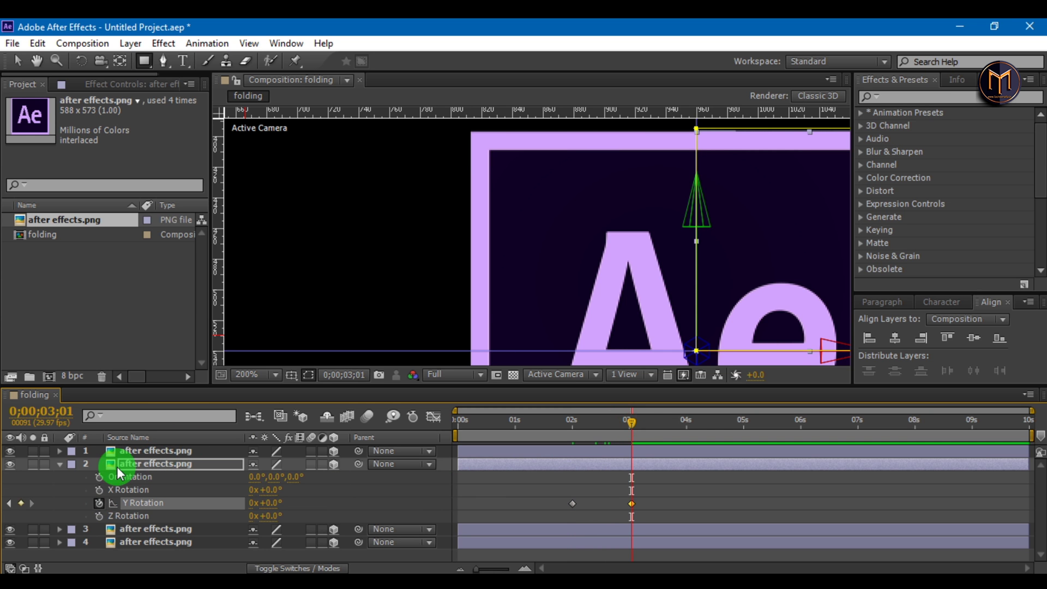
Keyframe layer 3's X Rotation at 90° at about 3 seconds.
{"action": "left_click", "coordinate": [60, 466]}
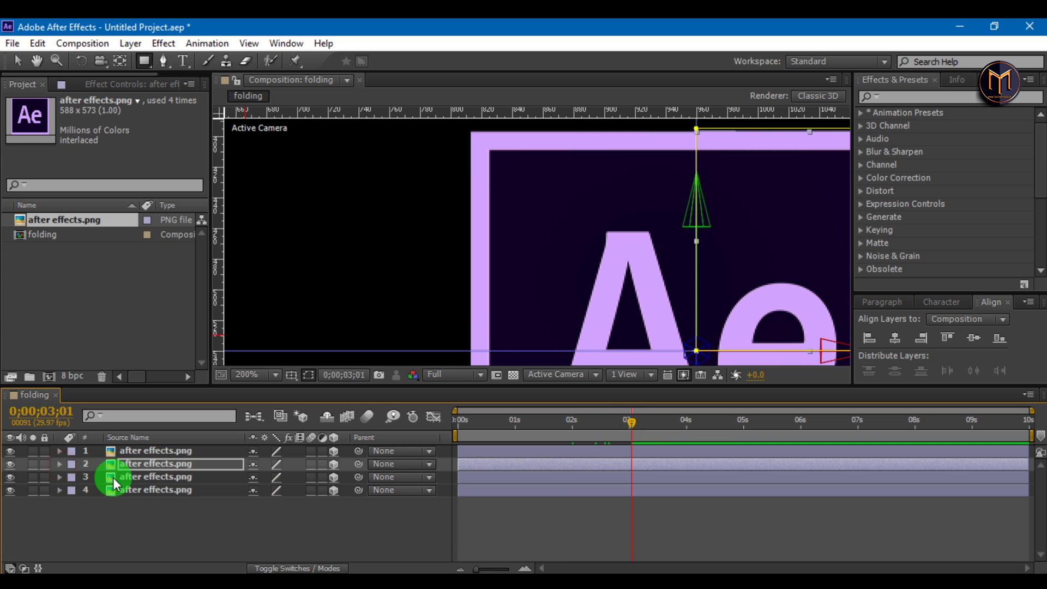
{"action": "left_click", "coordinate": [146, 481]}
{"action": "key", "text": "r"}
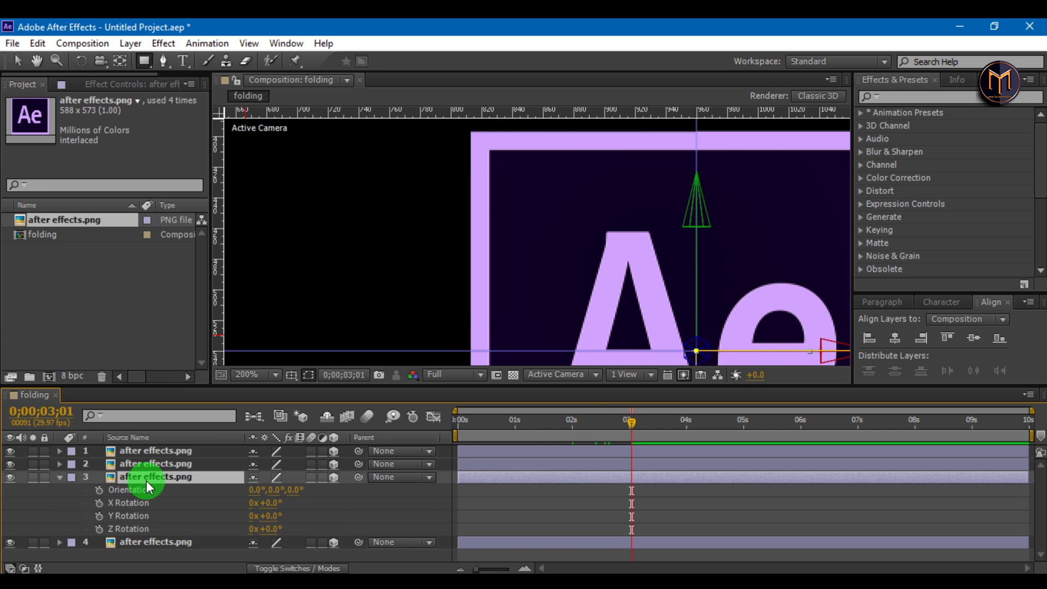
{"action": "left_click", "coordinate": [99, 502]}
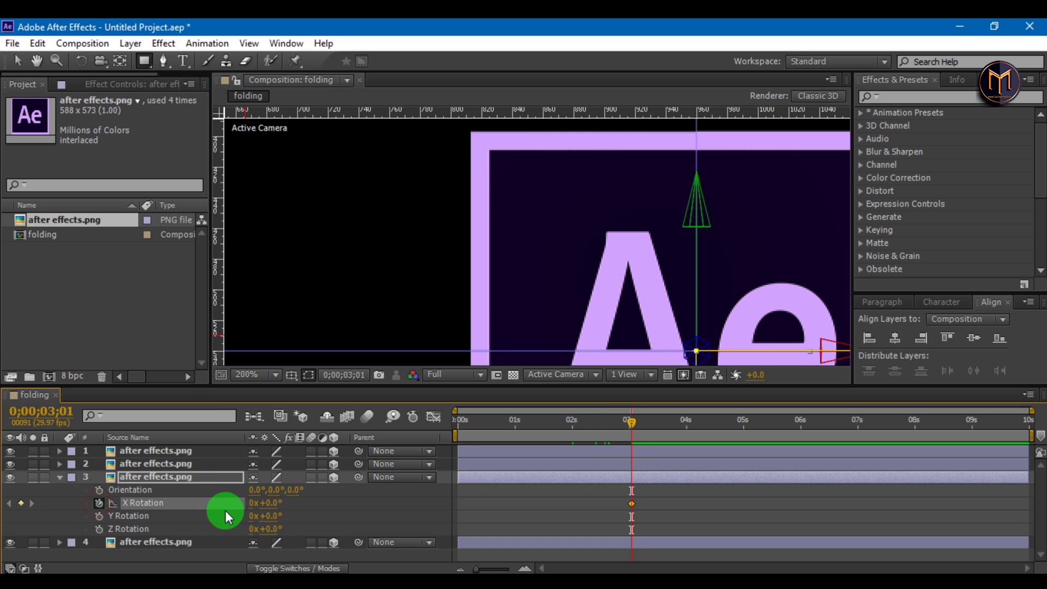
{"action": "left_click", "coordinate": [271, 503]}
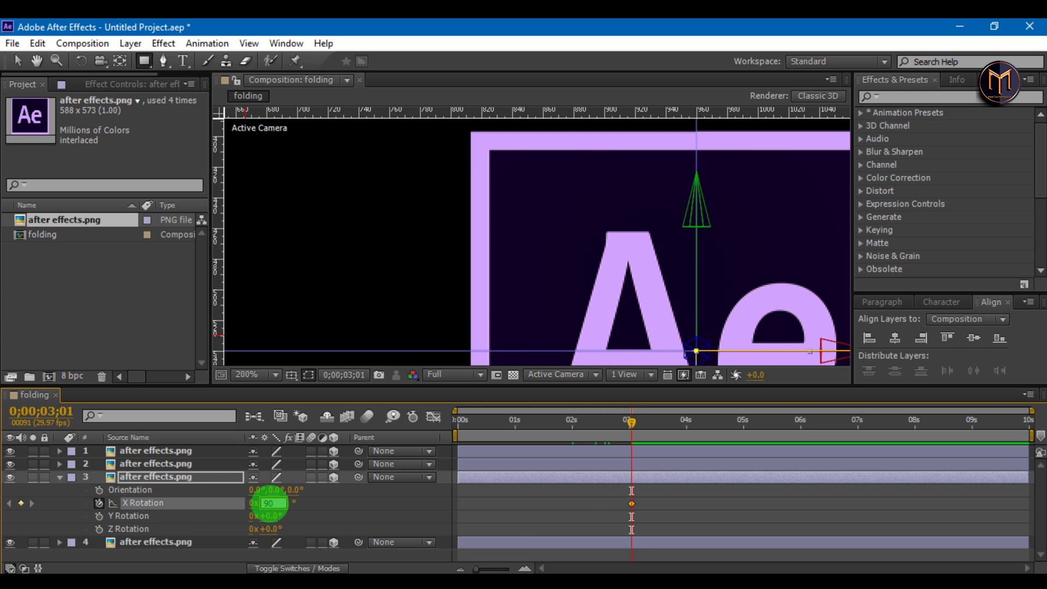
{"action": "key", "text": "Return"}
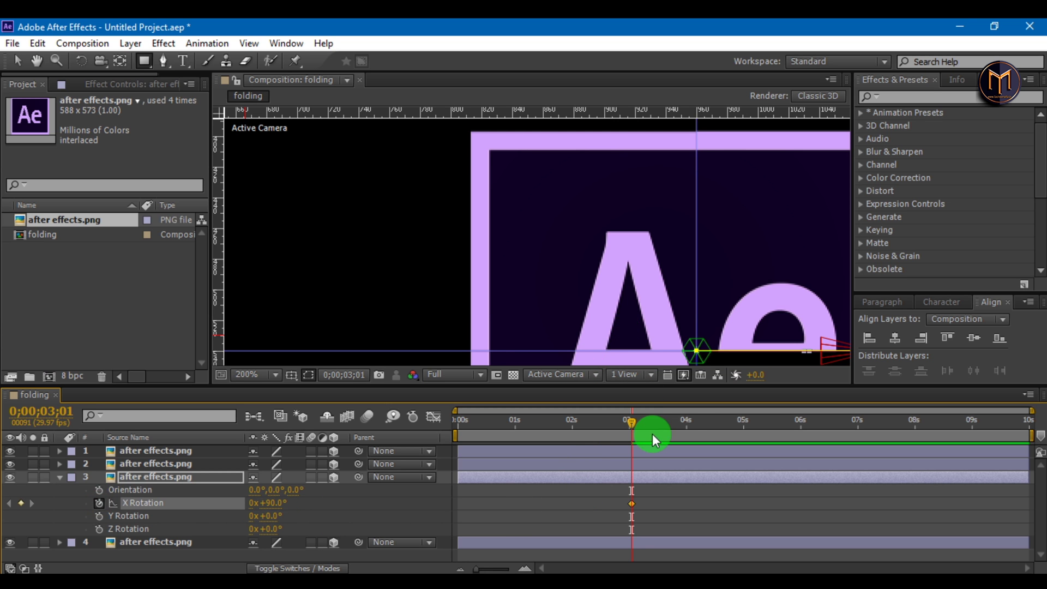
Set layer 3's X Rotation to 0° at 4 seconds.
{"action": "key", "text": "h"}
{"action": "left_click_drag", "start_coordinate": [661, 311], "coordinate": [446, 145]}
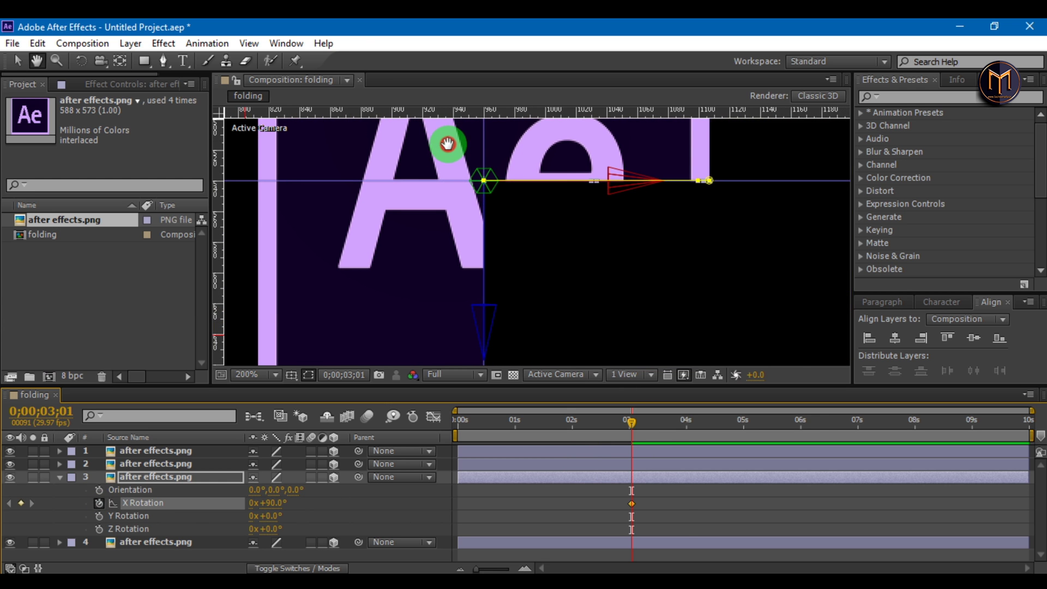
{"action": "left_click", "coordinate": [684, 427]}
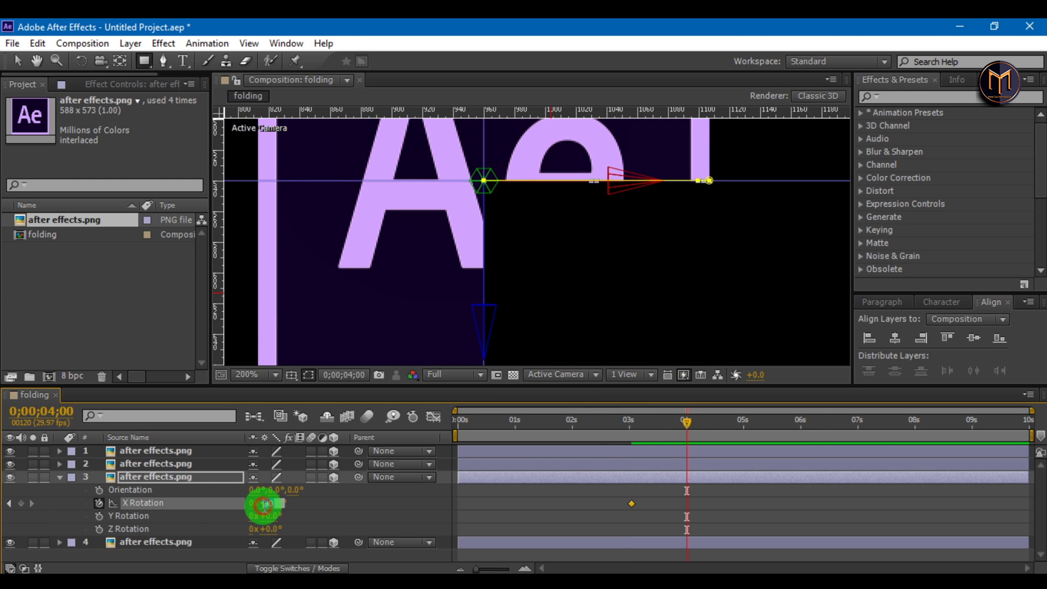
{"action": "left_click", "coordinate": [272, 502]}
{"action": "type", "text": "0"}
{"action": "key", "text": "Return"}
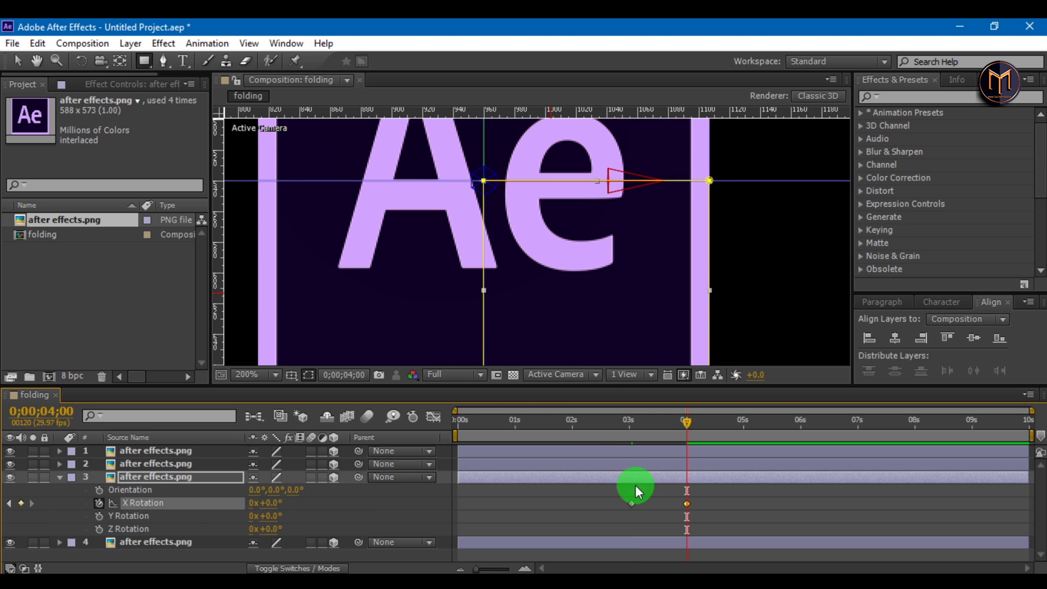
{"action": "left_click_drag", "start_coordinate": [410, 318], "coordinate": [505, 277]}
Keyframe layer 4's Y Rotation from 90° at 4 s to 0° at 5 s, then collapse it.
{"action": "left_click", "coordinate": [60, 477]}
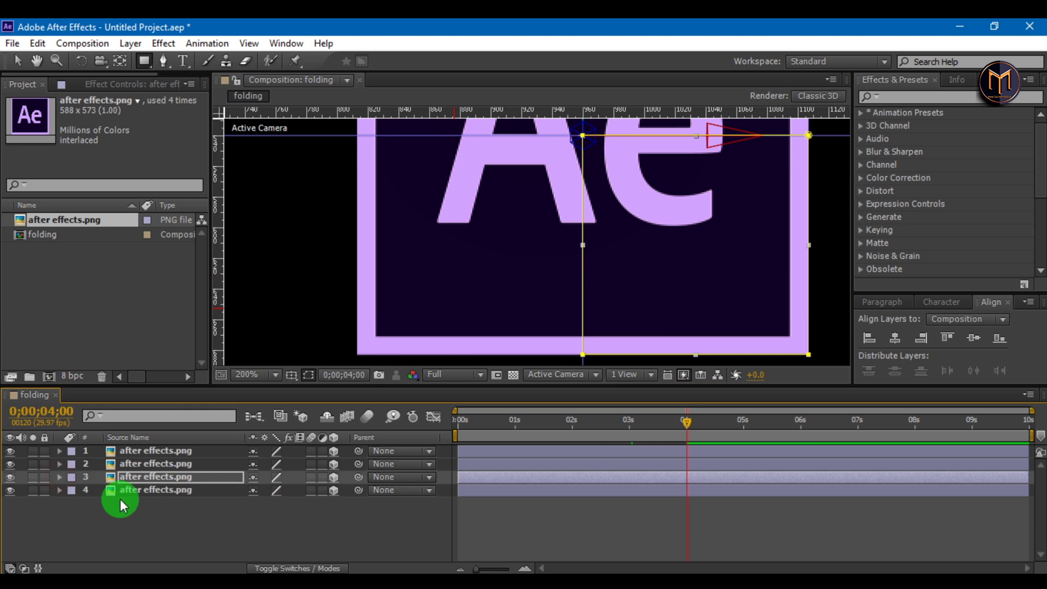
{"action": "left_click", "coordinate": [137, 491]}
{"action": "key", "text": "r"}
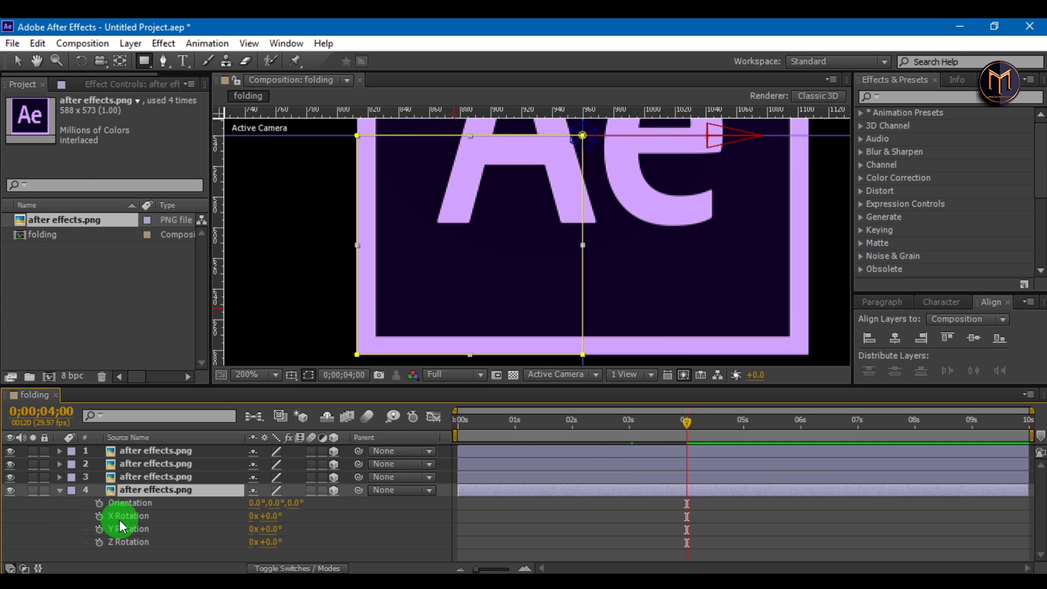
{"action": "left_click", "coordinate": [100, 529]}
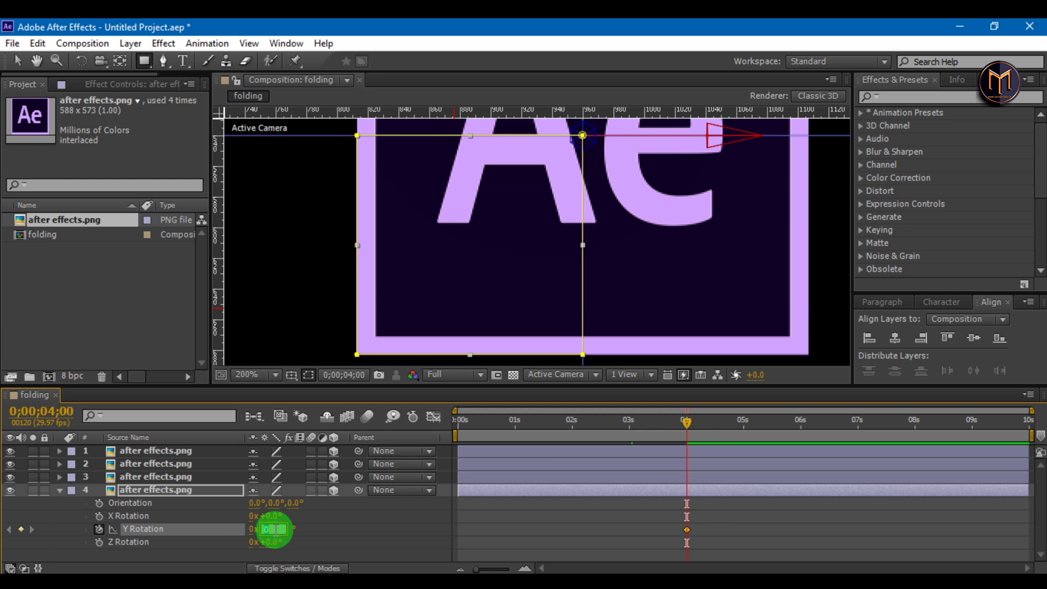
{"action": "key", "text": "Return"}
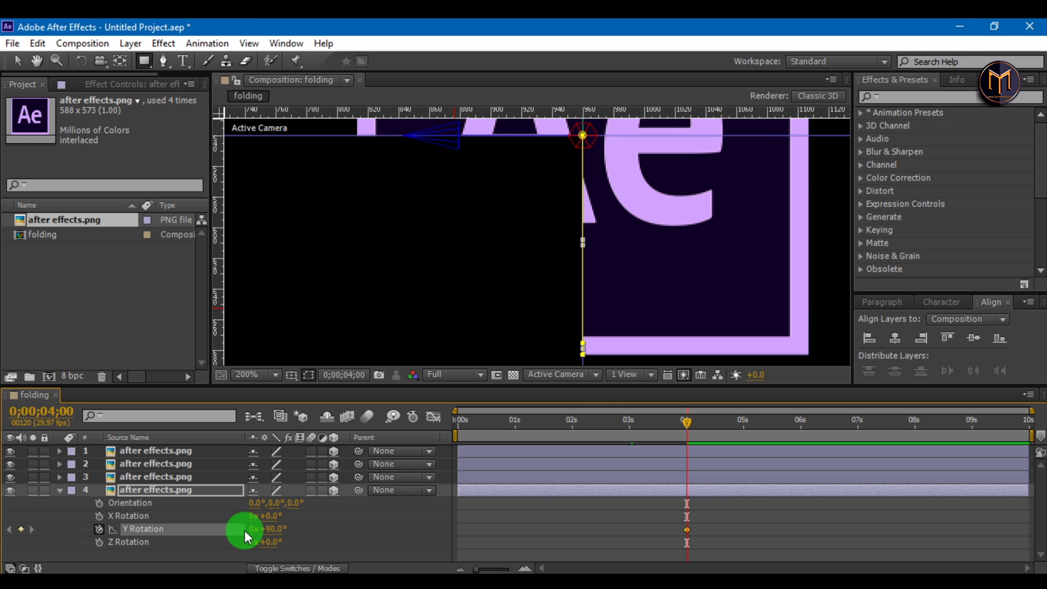
{"action": "left_click", "coordinate": [744, 426]}
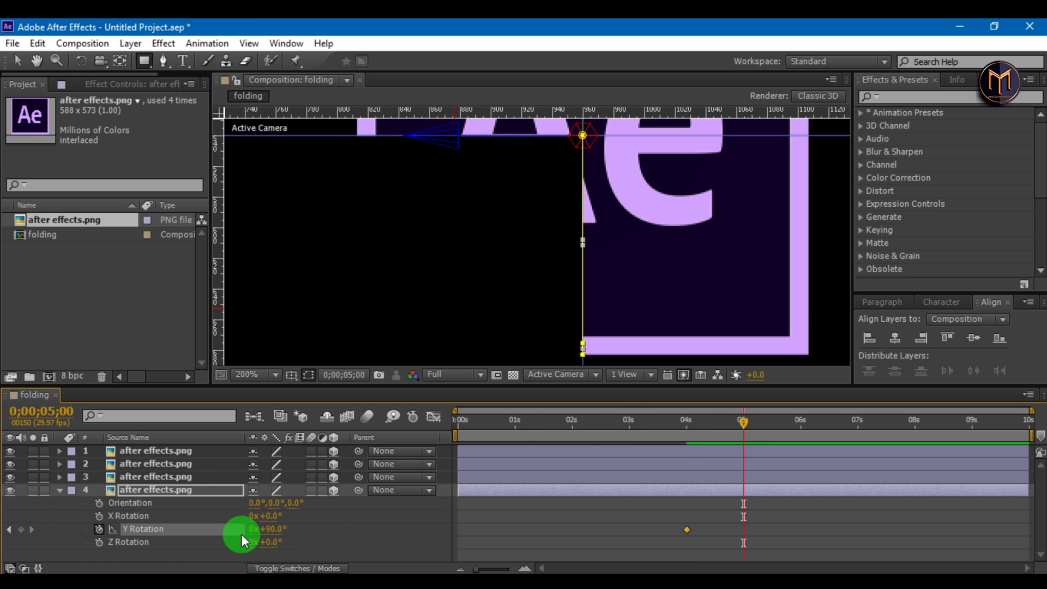
{"action": "left_click", "coordinate": [268, 529]}
{"action": "type", "text": "0"}
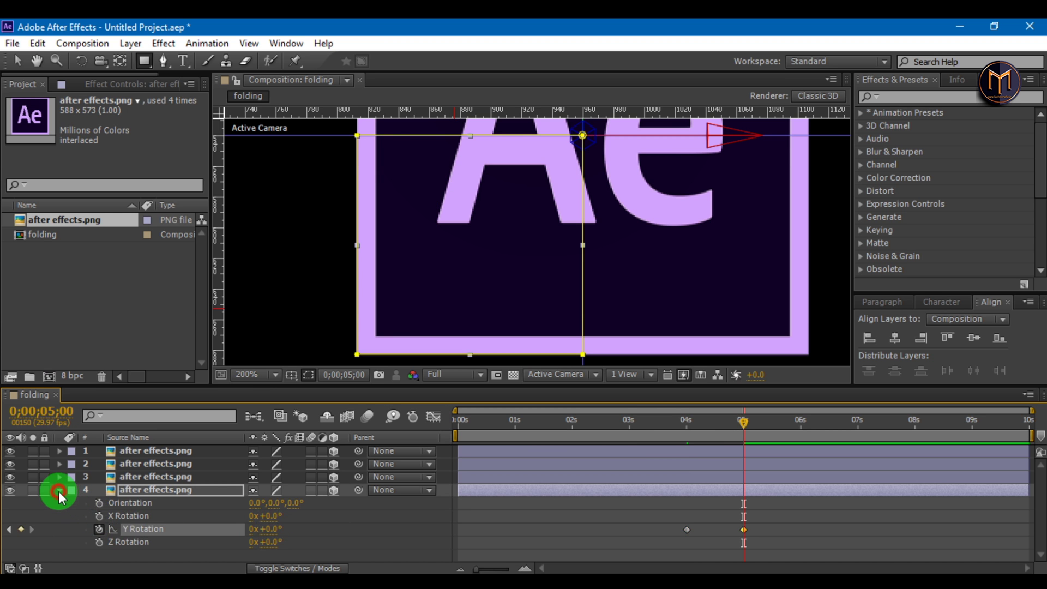
{"action": "left_click", "coordinate": [59, 490]}
Scrub the fold from the start to about 2 seconds and back to 01;17, then select all four logo layers.
{"action": "scroll", "coordinate": [480, 302], "scroll_direction": "down", "scroll_amount": 3}
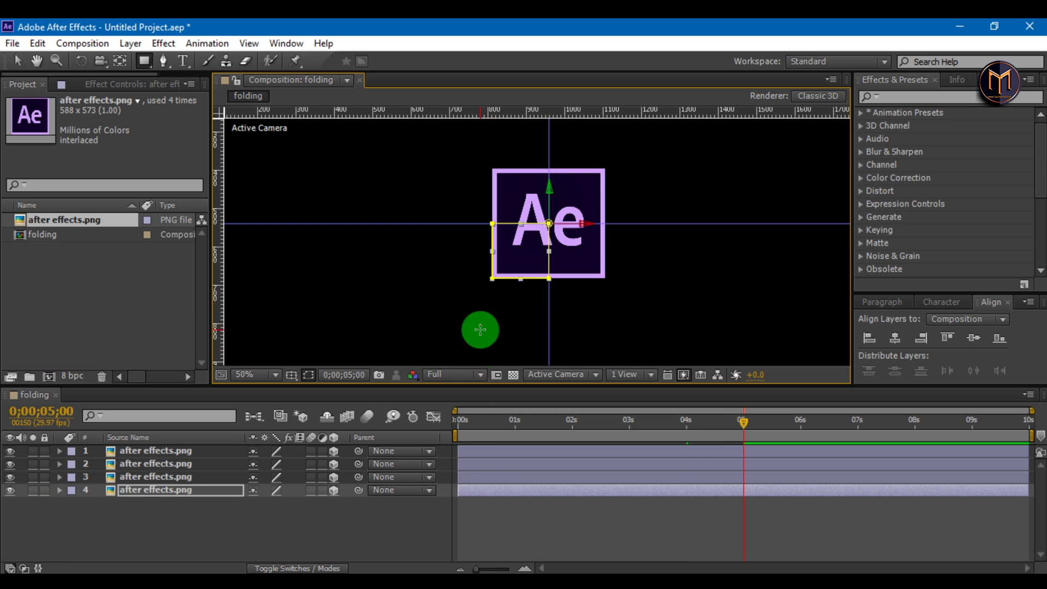
{"action": "left_click", "coordinate": [488, 423]}
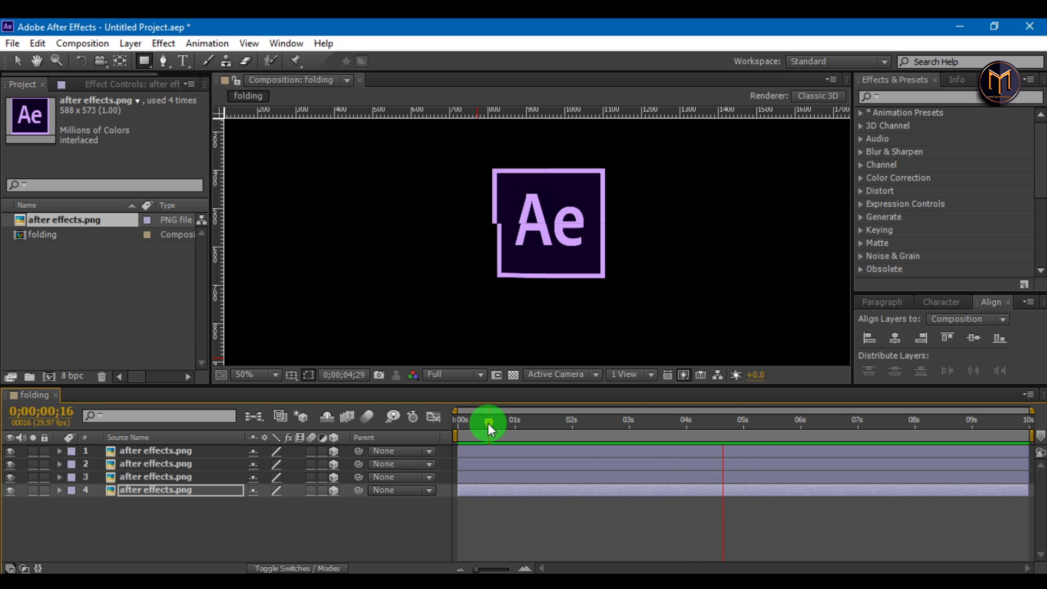
{"action": "key", "text": "space"}
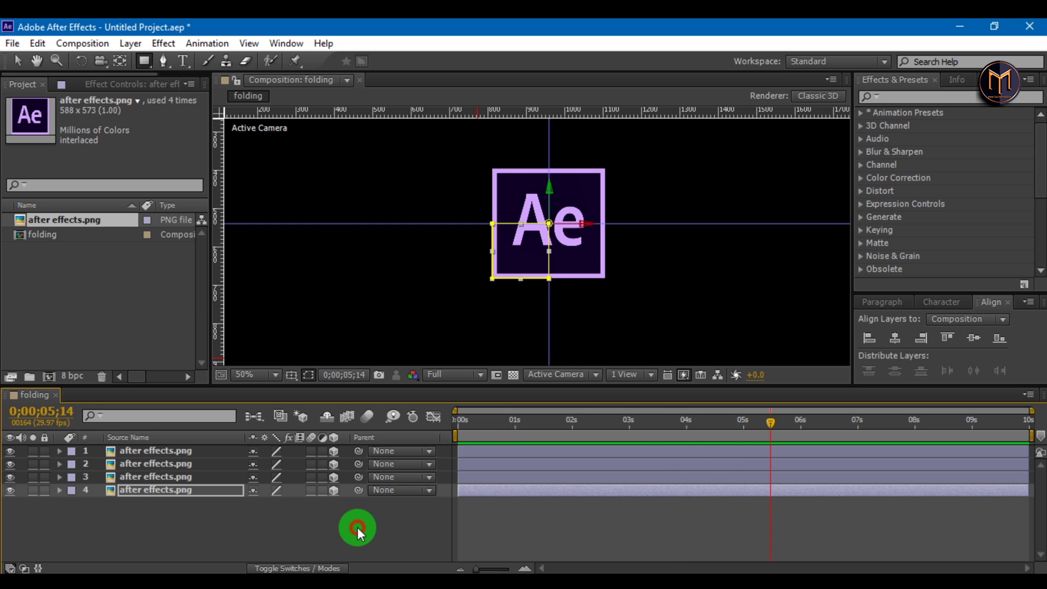
{"action": "left_click", "coordinate": [357, 528]}
{"action": "left_click", "coordinate": [498, 419]}
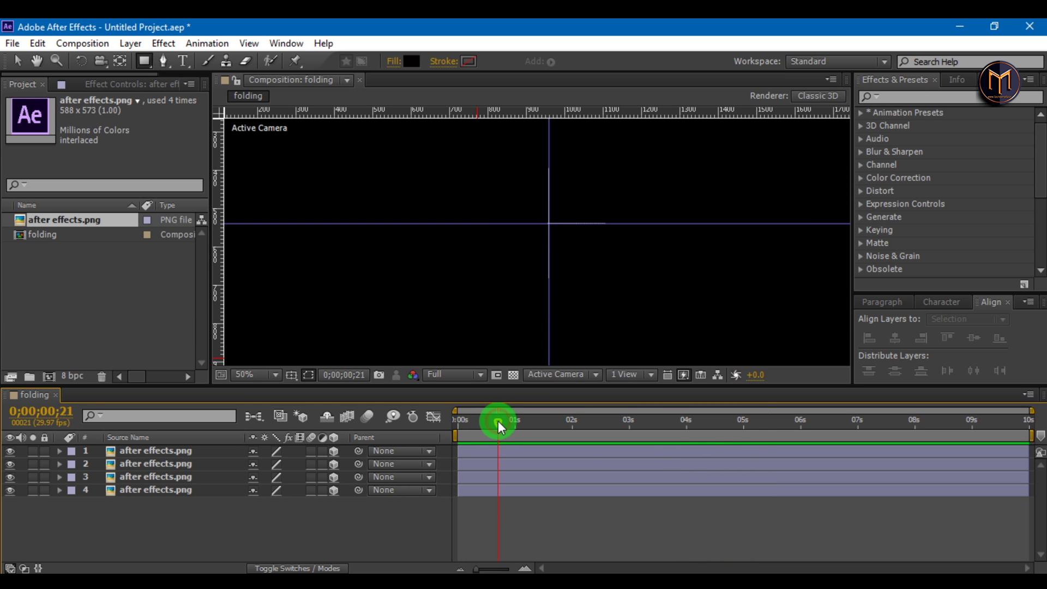
{"action": "left_click_drag", "start_coordinate": [572, 427], "coordinate": [588, 424]}
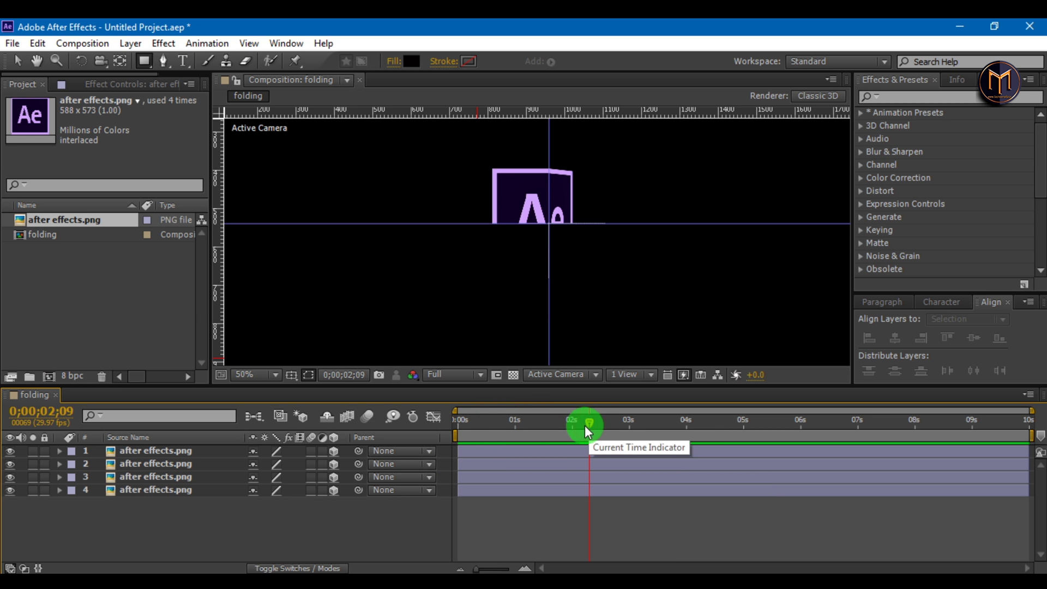
{"action": "left_click_drag", "start_coordinate": [524, 424], "coordinate": [548, 422]}
{"action": "left_click_drag", "start_coordinate": [205, 535], "coordinate": [131, 457]}
Reveal the four layers' rotation properties and apply Easy Ease to all eight rotation keyframes.
{"action": "key", "text": "r"}
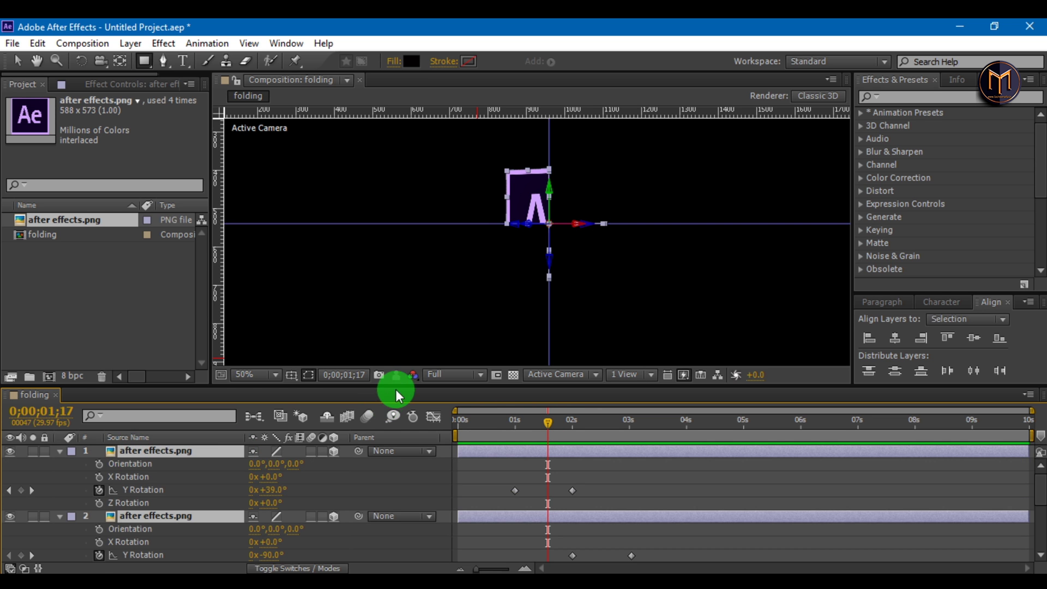
{"action": "left_click_drag", "start_coordinate": [398, 385], "coordinate": [356, 201]}
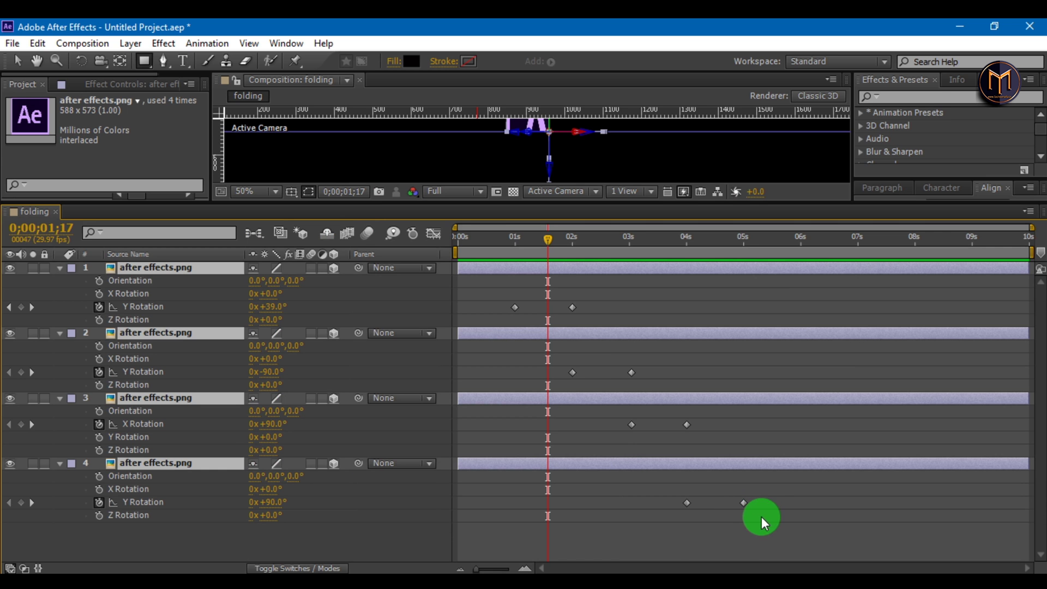
{"action": "left_click_drag", "start_coordinate": [761, 516], "coordinate": [517, 314]}
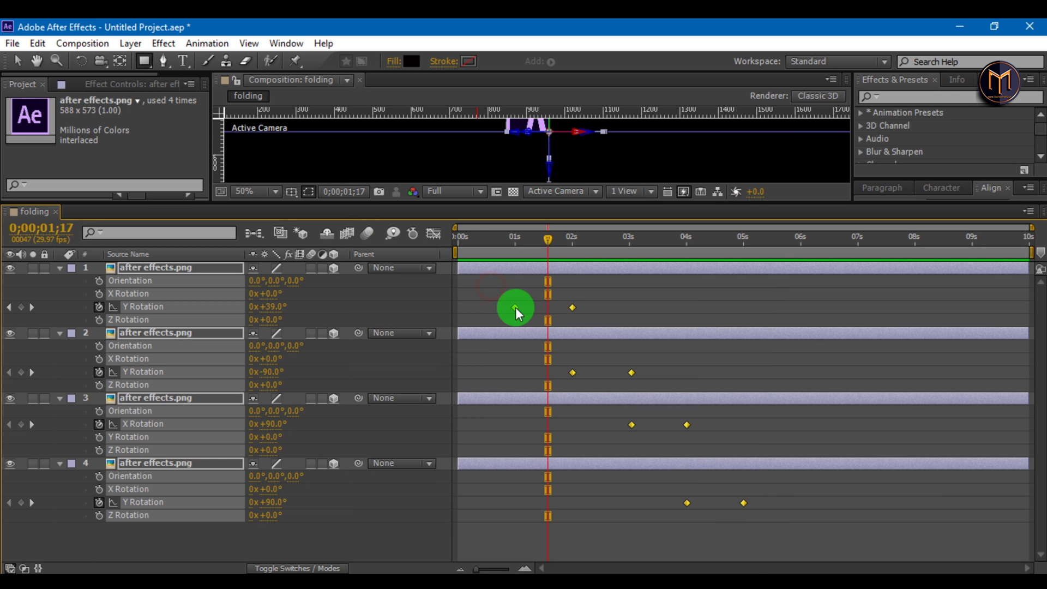
{"action": "right_click", "coordinate": [517, 310]}
{"action": "mouse_move", "coordinate": [670, 480]}
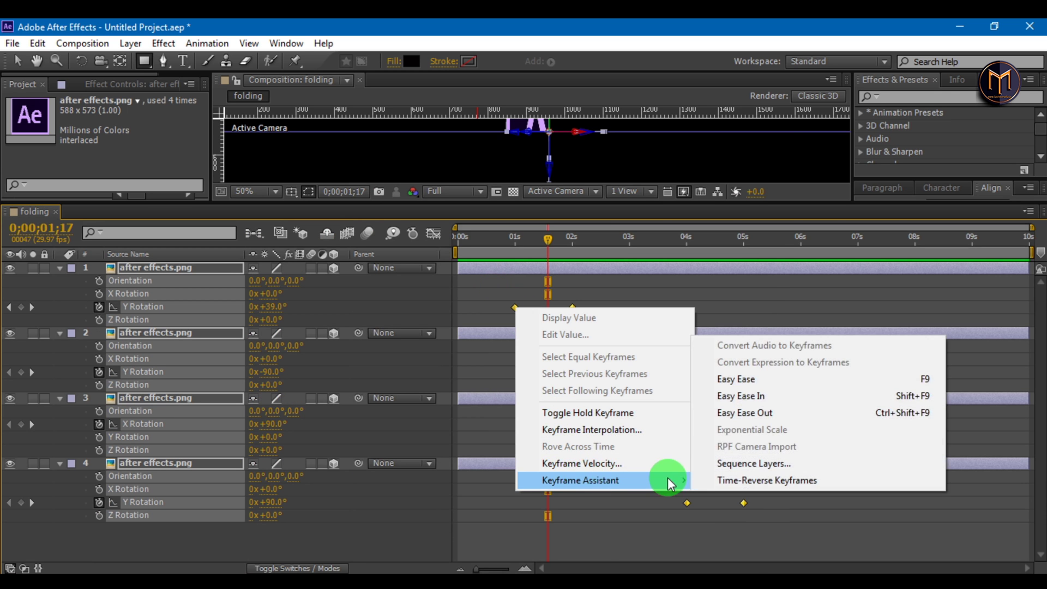
{"action": "left_click", "coordinate": [734, 381]}
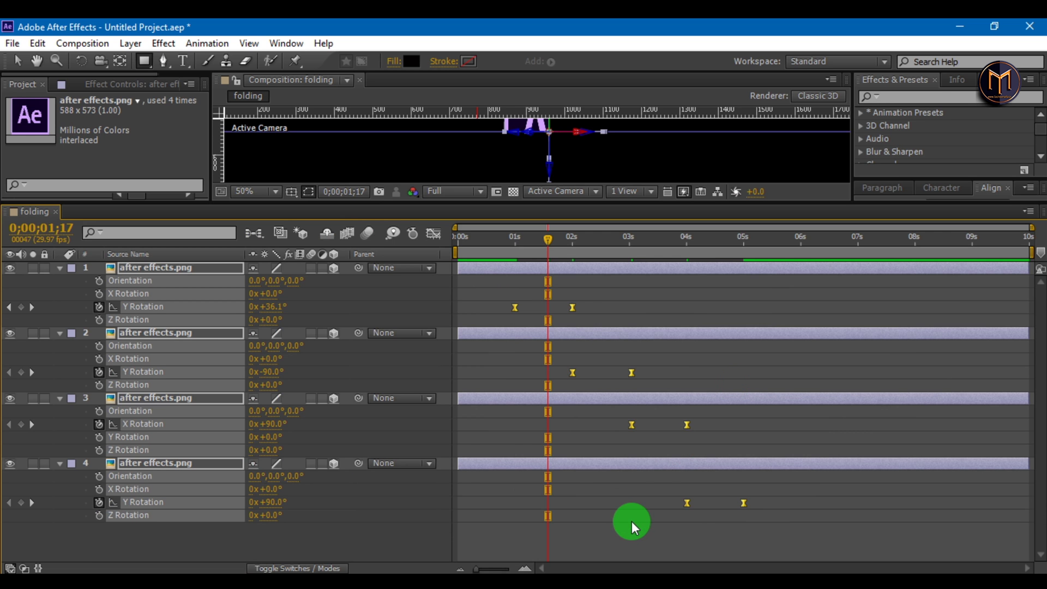
In the Graph Editor, drag the Y Rotation keyframes' influence handles to about 100%.
{"action": "left_click", "coordinate": [434, 234]}
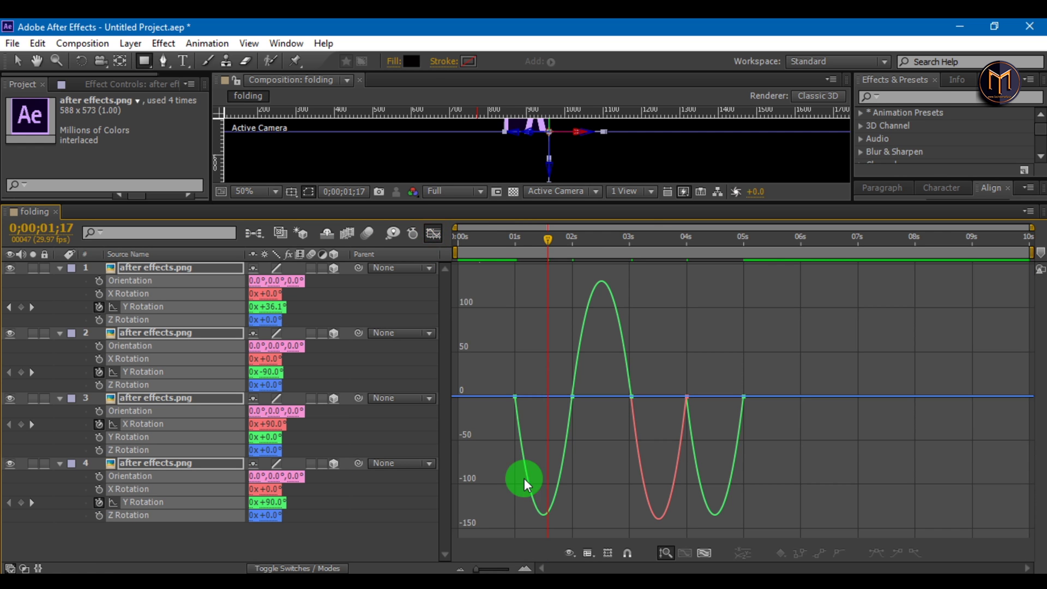
{"action": "left_click_drag", "start_coordinate": [496, 376], "coordinate": [763, 414]}
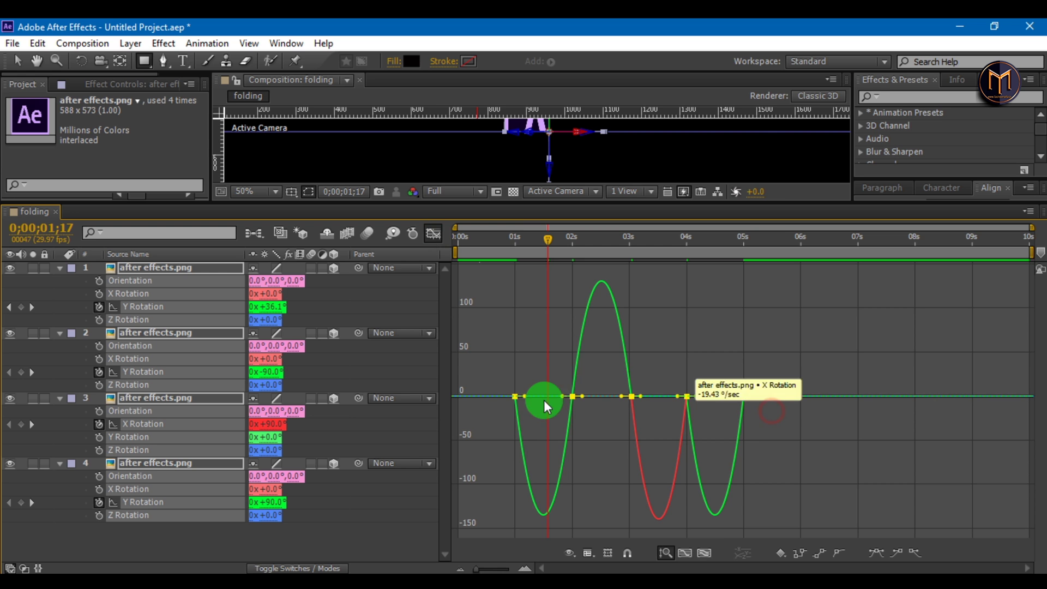
{"action": "left_click_drag", "start_coordinate": [523, 396], "coordinate": [555, 398]}
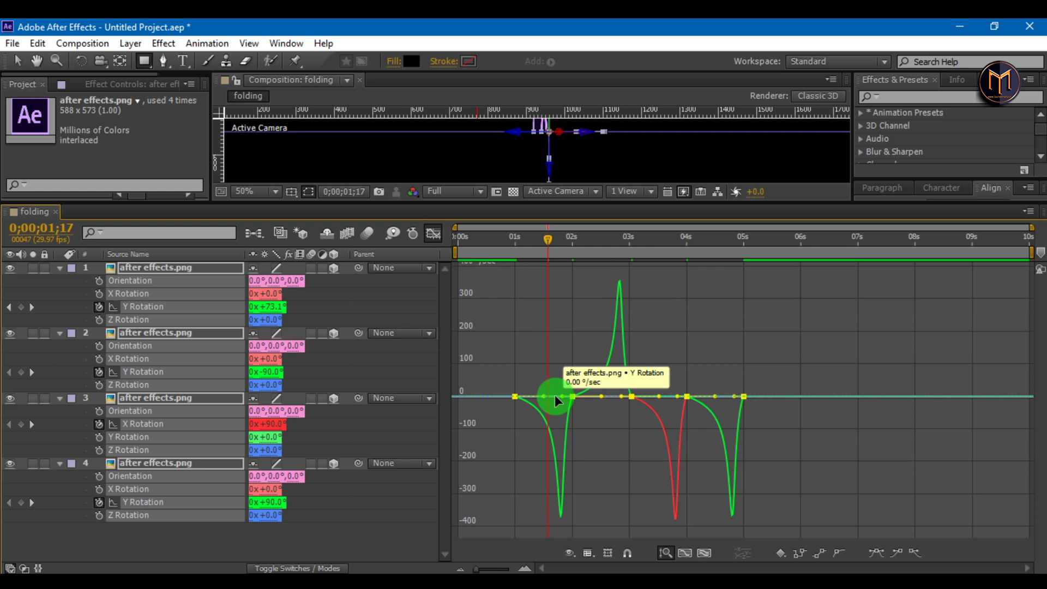
{"action": "left_click_drag", "start_coordinate": [548, 397], "coordinate": [552, 399]}
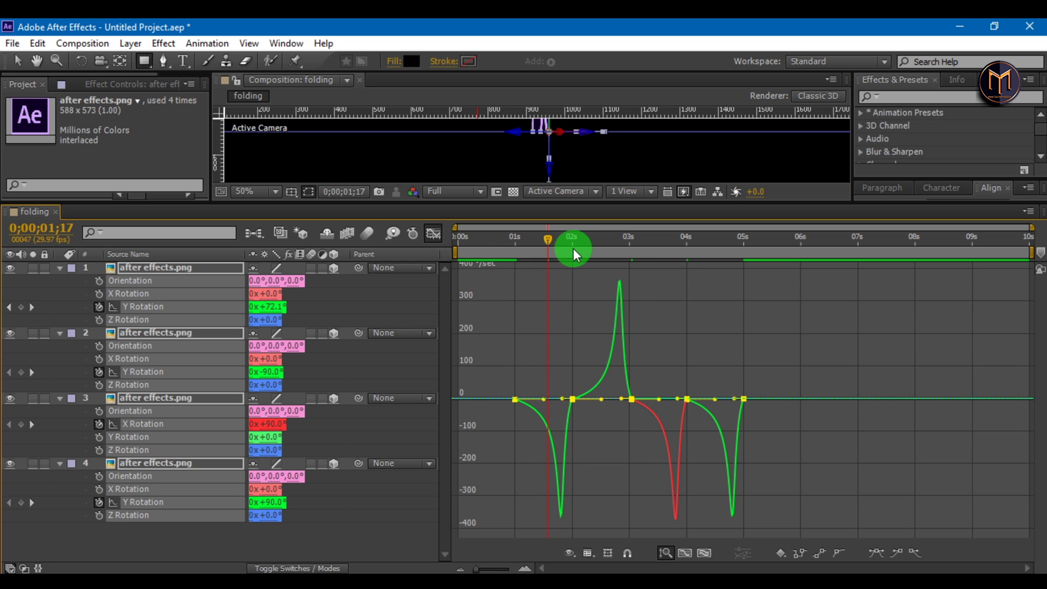
{"action": "left_click_drag", "start_coordinate": [574, 248], "coordinate": [548, 308]}
{"action": "left_click_drag", "start_coordinate": [543, 404], "coordinate": [560, 398]}
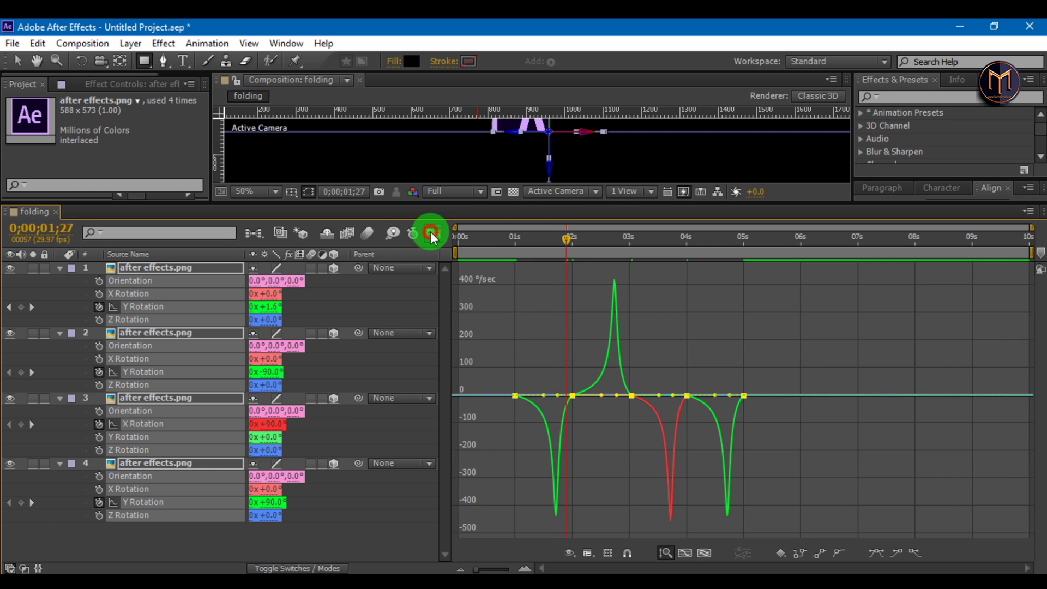
{"action": "left_click", "coordinate": [433, 234]}
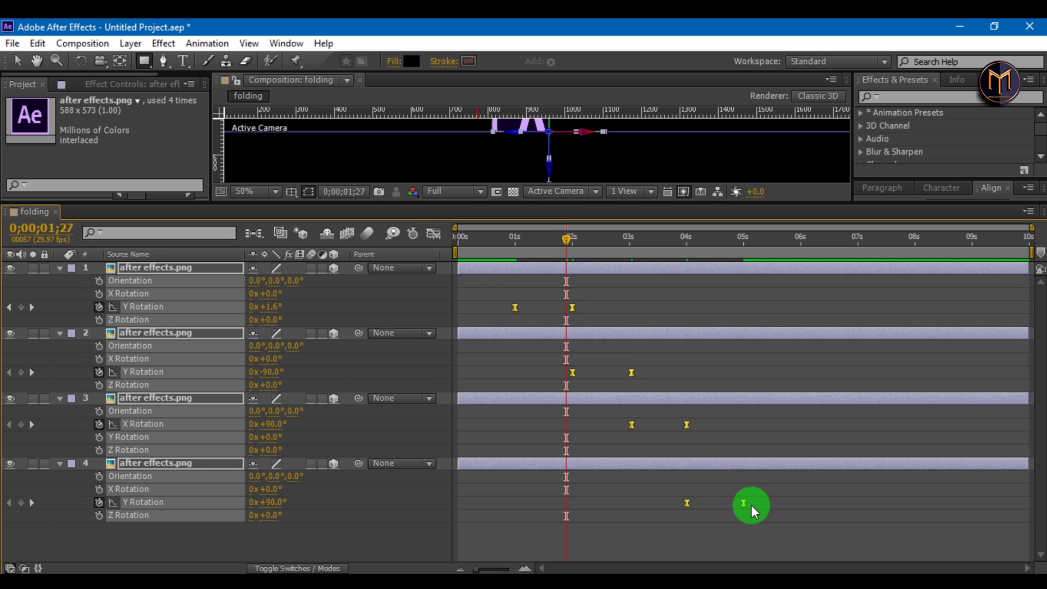
Scale the rotation keyframes closer together in time, enlarge the viewer and preview the fold.
{"action": "left_click_drag", "start_coordinate": [746, 506], "coordinate": [646, 510]}
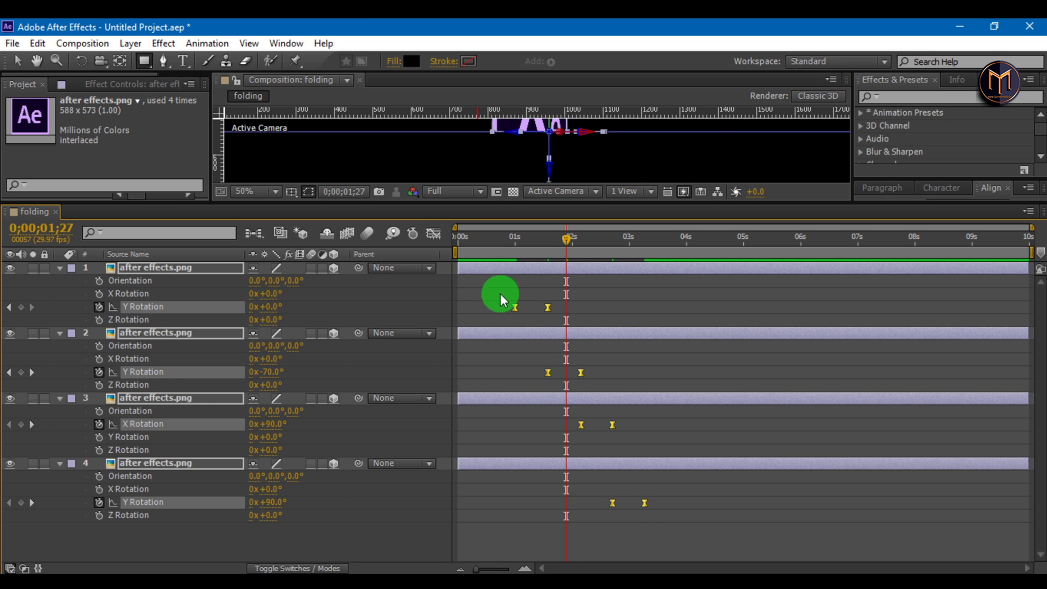
{"action": "left_click", "coordinate": [506, 238]}
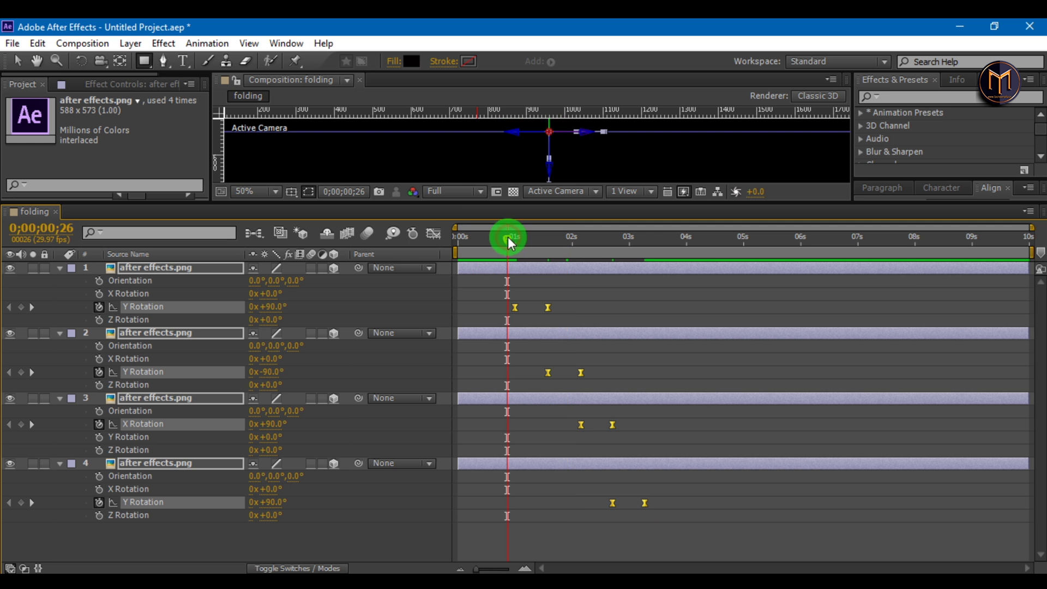
{"action": "left_click", "coordinate": [434, 233]}
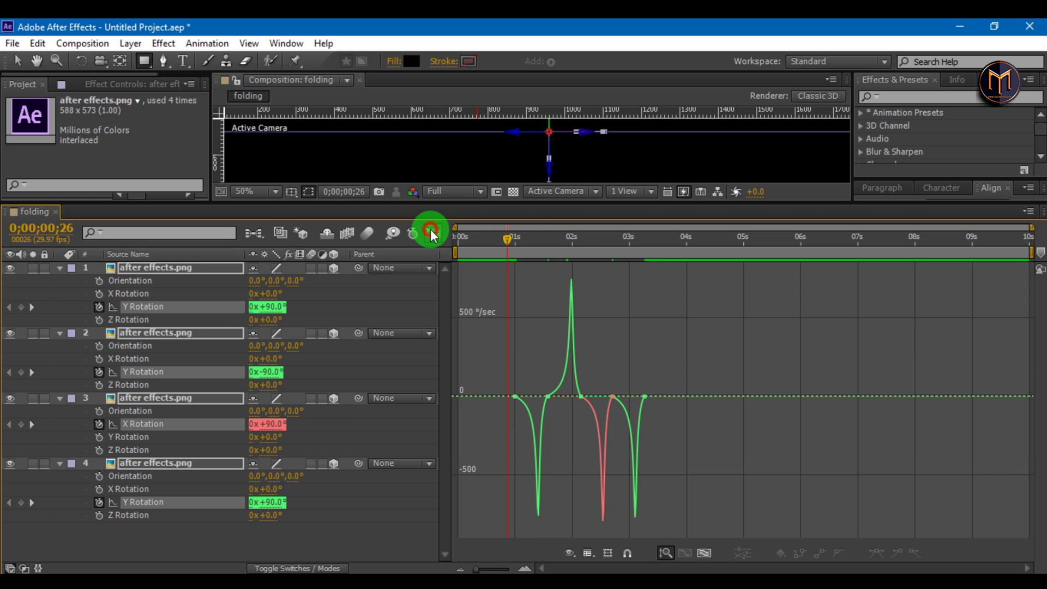
{"action": "left_click", "coordinate": [432, 233]}
{"action": "left_click_drag", "start_coordinate": [440, 203], "coordinate": [448, 431]}
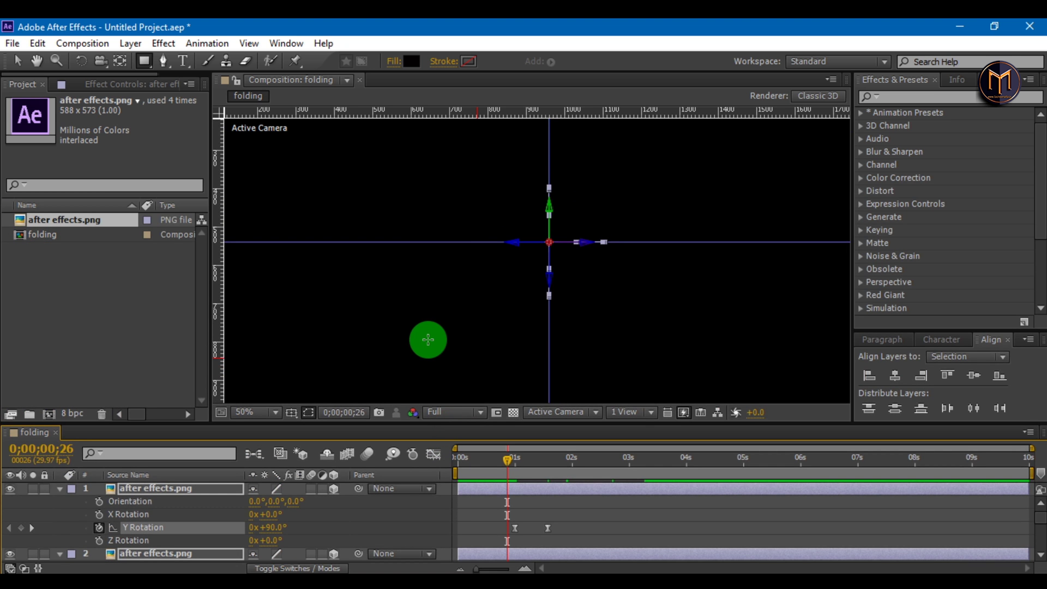
{"action": "key", "text": "space"}
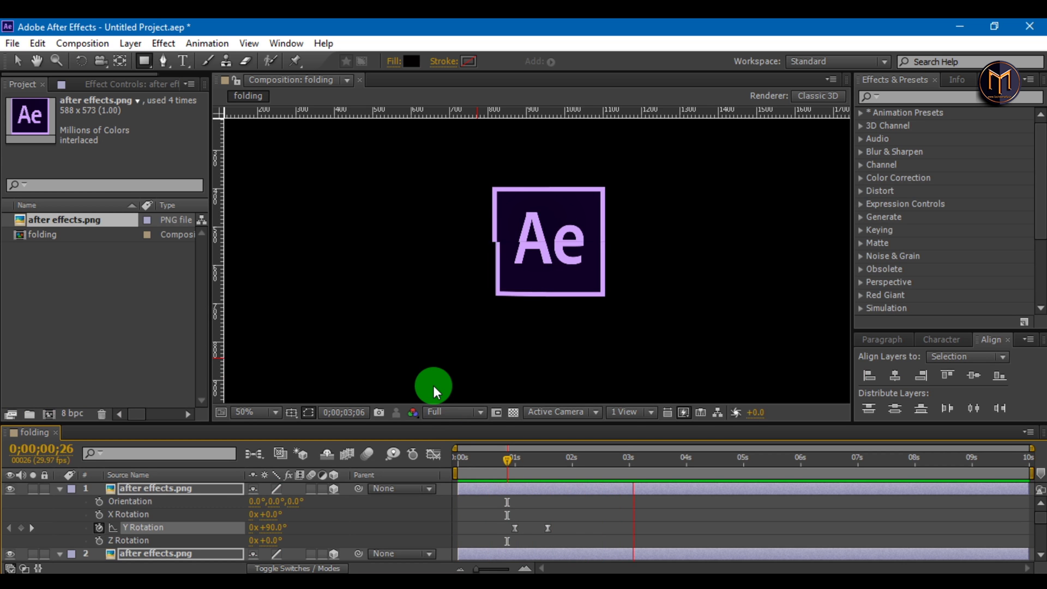
Pre-compose the four logo layers into a nested composition named 'logo', moving all attributes.
{"action": "left_click", "coordinate": [433, 385]}
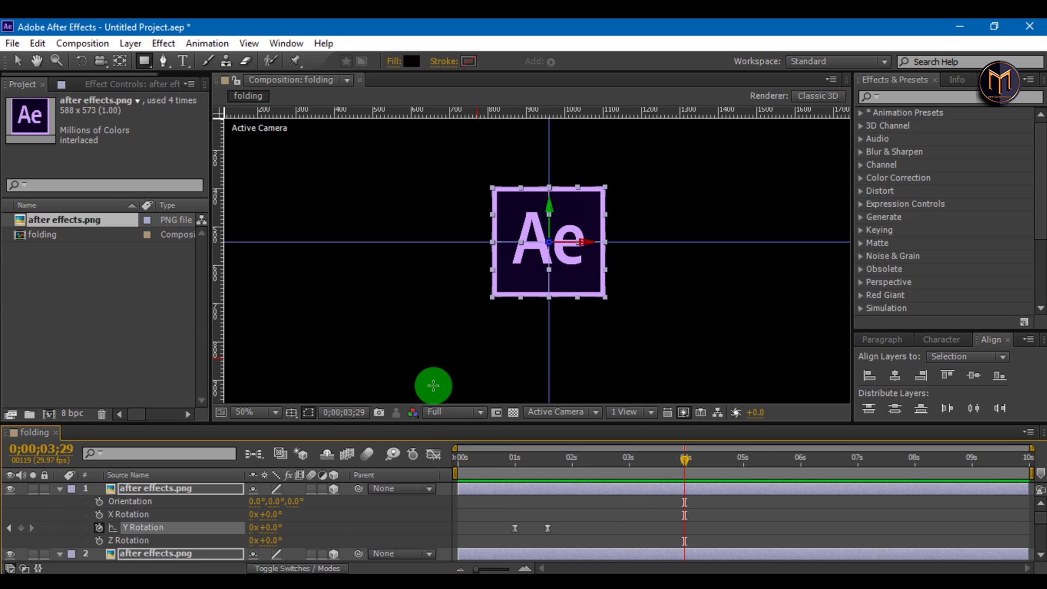
{"action": "left_click", "coordinate": [58, 488]}
{"action": "left_click", "coordinate": [139, 549]}
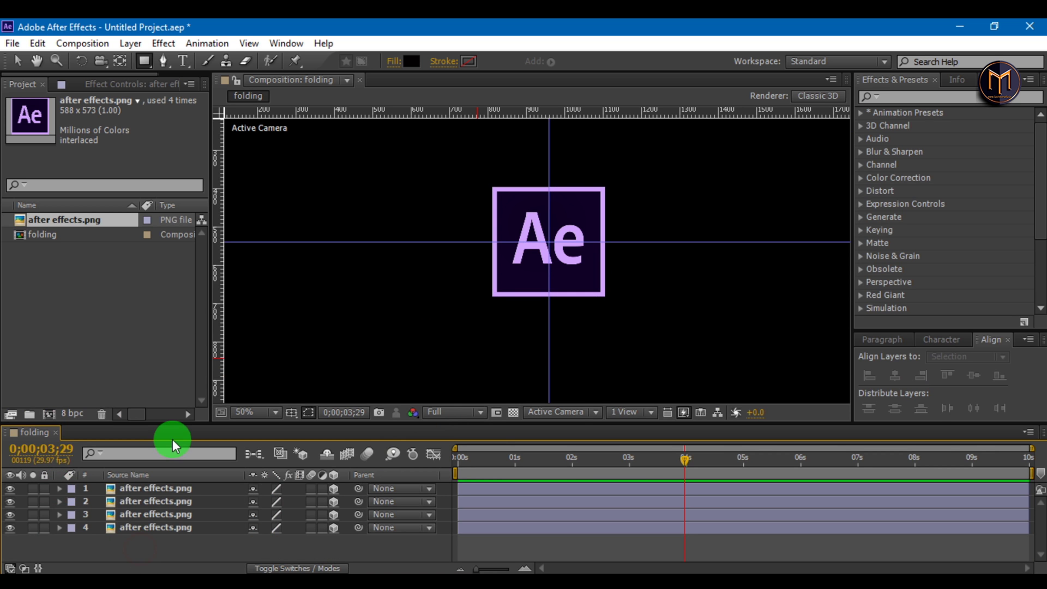
{"action": "left_click_drag", "start_coordinate": [174, 423], "coordinate": [182, 362]}
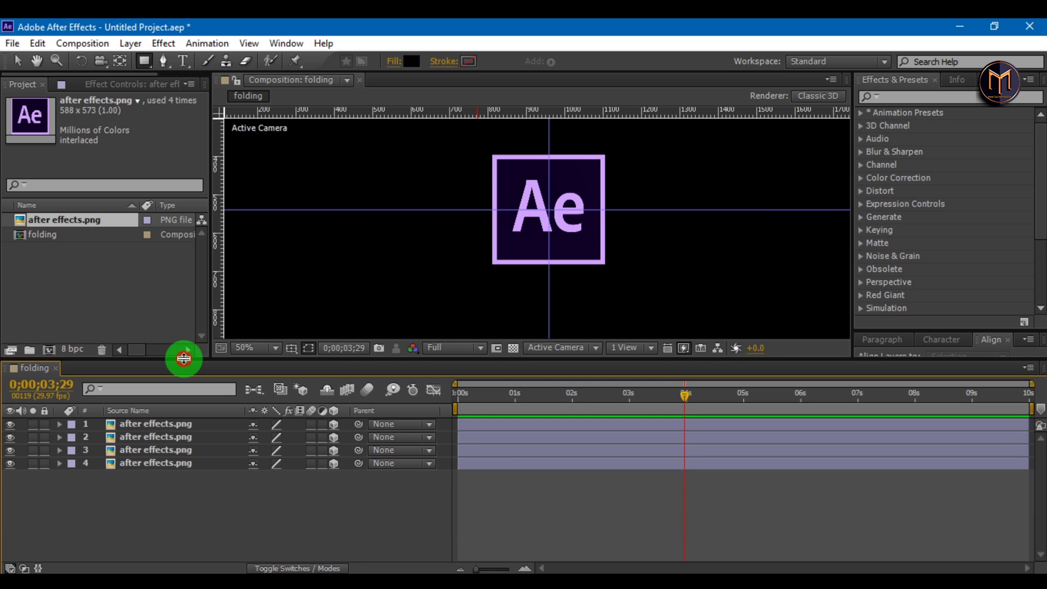
{"action": "left_click_drag", "start_coordinate": [164, 491], "coordinate": [137, 430]}
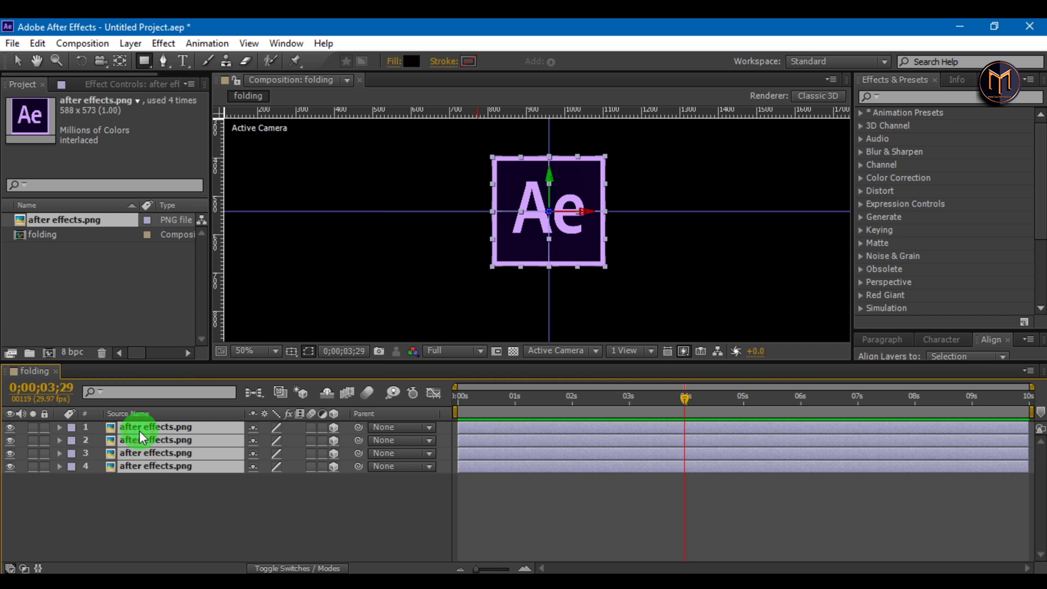
{"action": "right_click", "coordinate": [137, 431]}
{"action": "left_click", "coordinate": [186, 480]}
{"action": "key", "text": "BackSpace"}
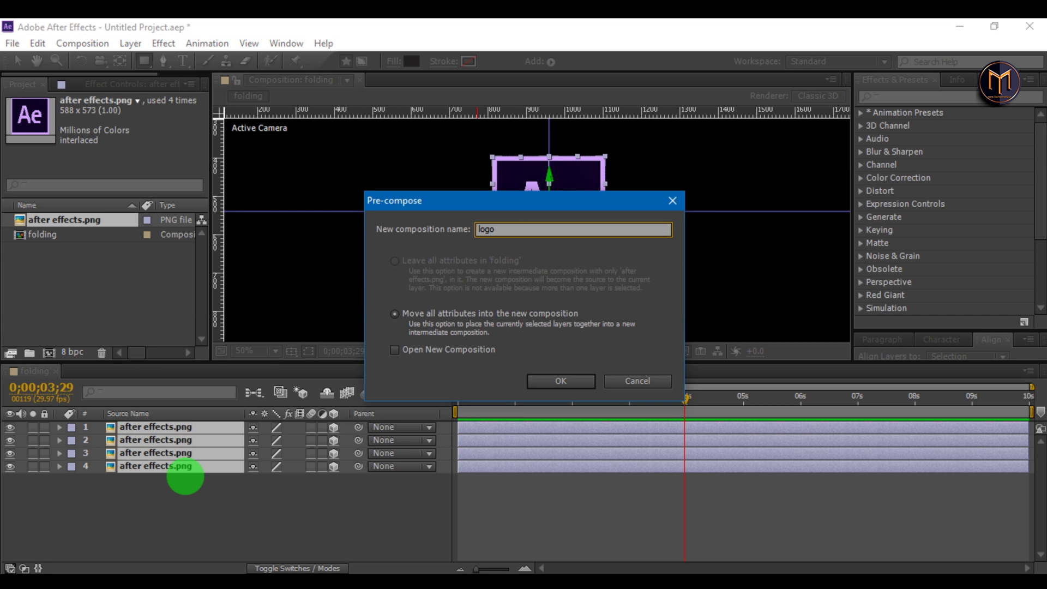
{"action": "key", "text": "Return"}
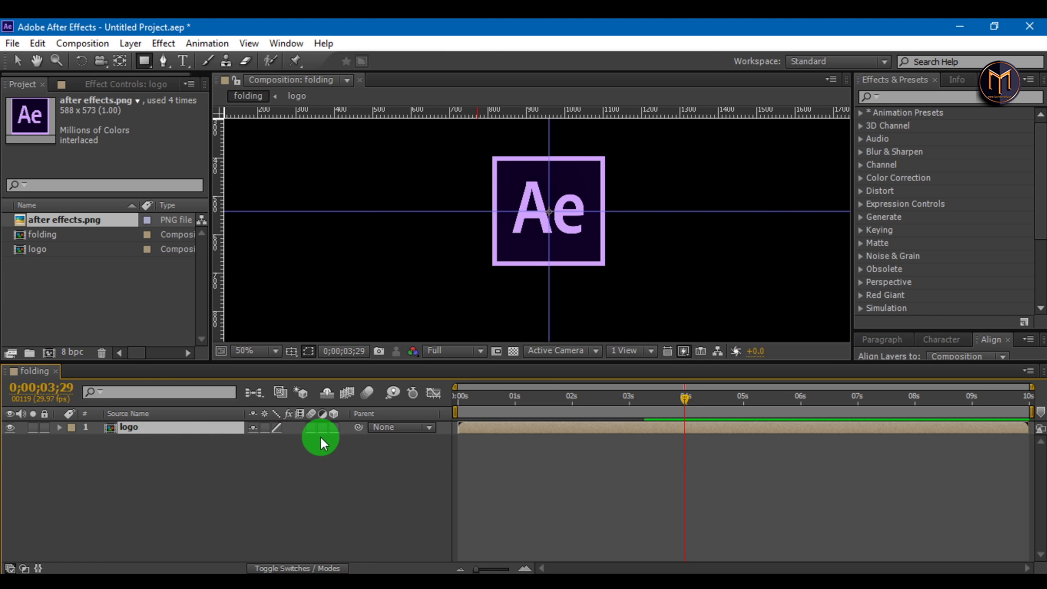
Enable 3D on the logo layer and rotate it slightly in the viewer for a perspective tilt.
{"action": "left_click", "coordinate": [332, 427]}
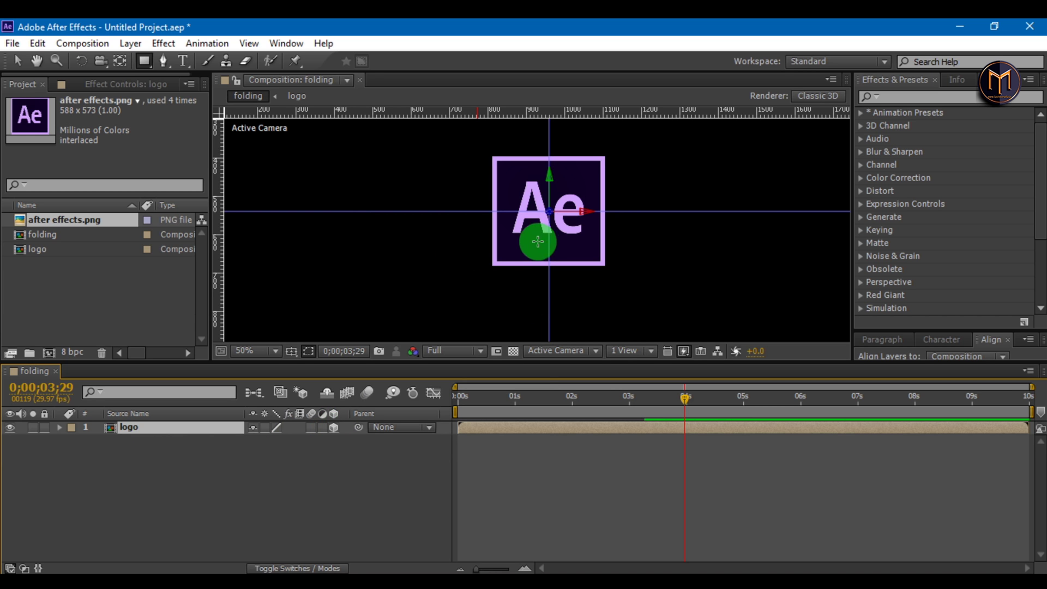
{"action": "key", "text": "space"}
{"action": "left_click_drag", "start_coordinate": [476, 306], "coordinate": [478, 315]}
{"action": "scroll", "coordinate": [489, 297], "scroll_direction": "down", "scroll_amount": 1}
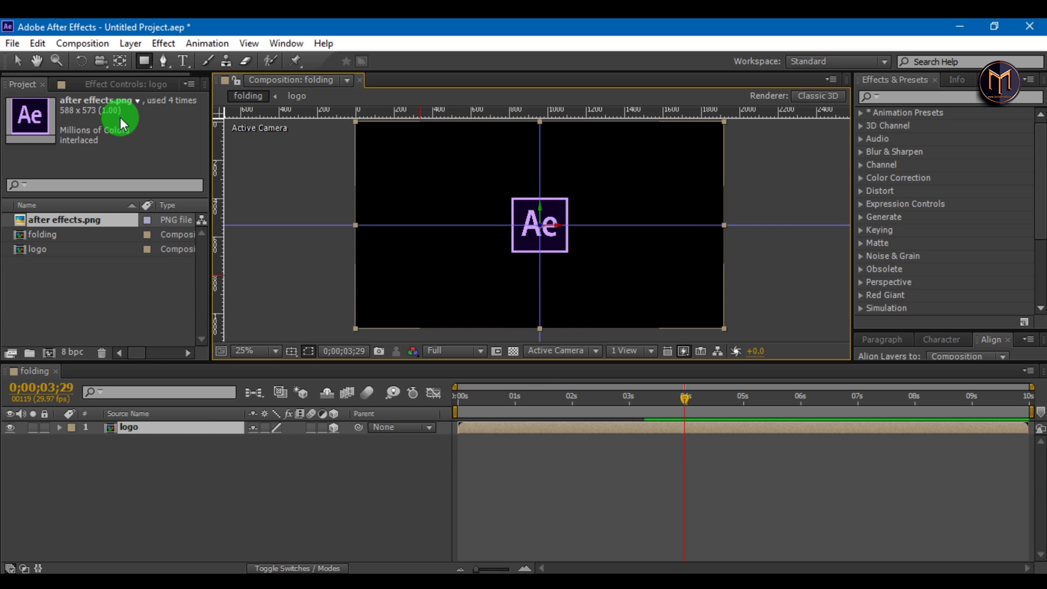
{"action": "key", "text": "w"}
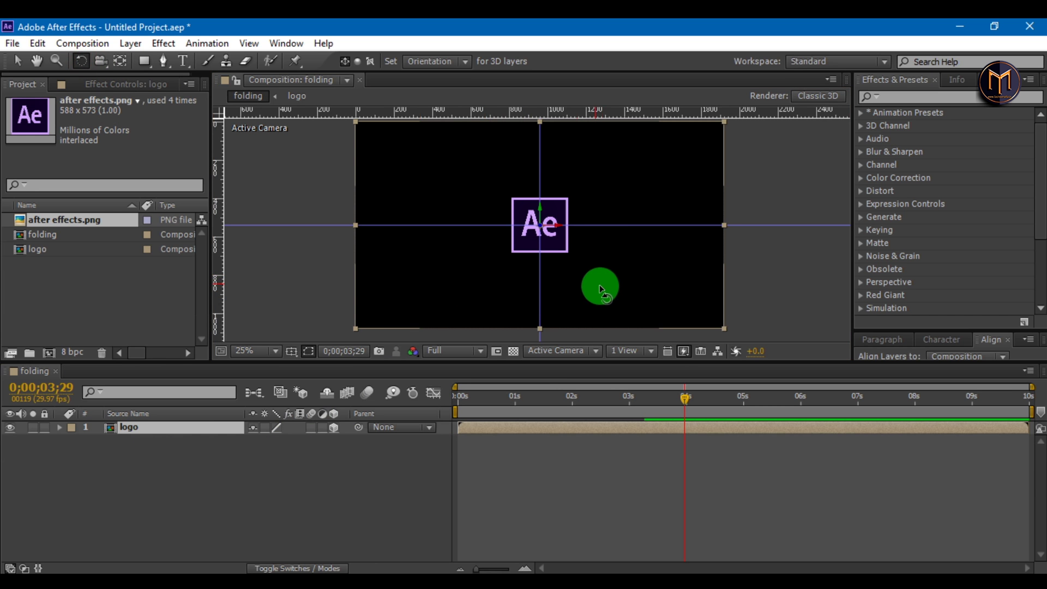
{"action": "left_click_drag", "start_coordinate": [636, 287], "coordinate": [633, 289]}
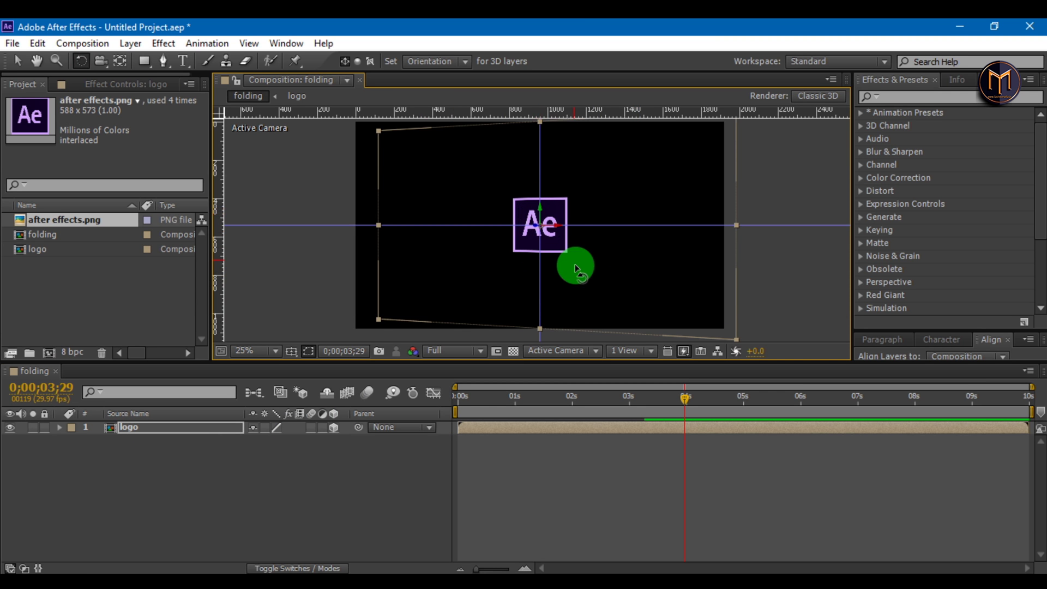
{"action": "left_click_drag", "start_coordinate": [577, 273], "coordinate": [578, 274]}
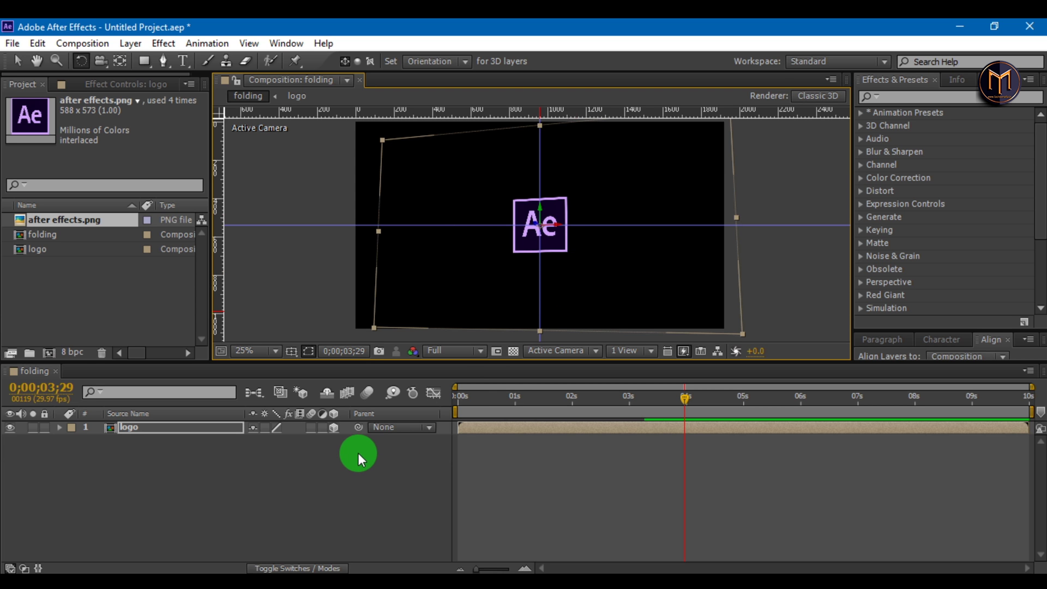
Start animating the logo layer's Position with a first keyframe at 01;01.
{"action": "left_click", "coordinate": [517, 407]}
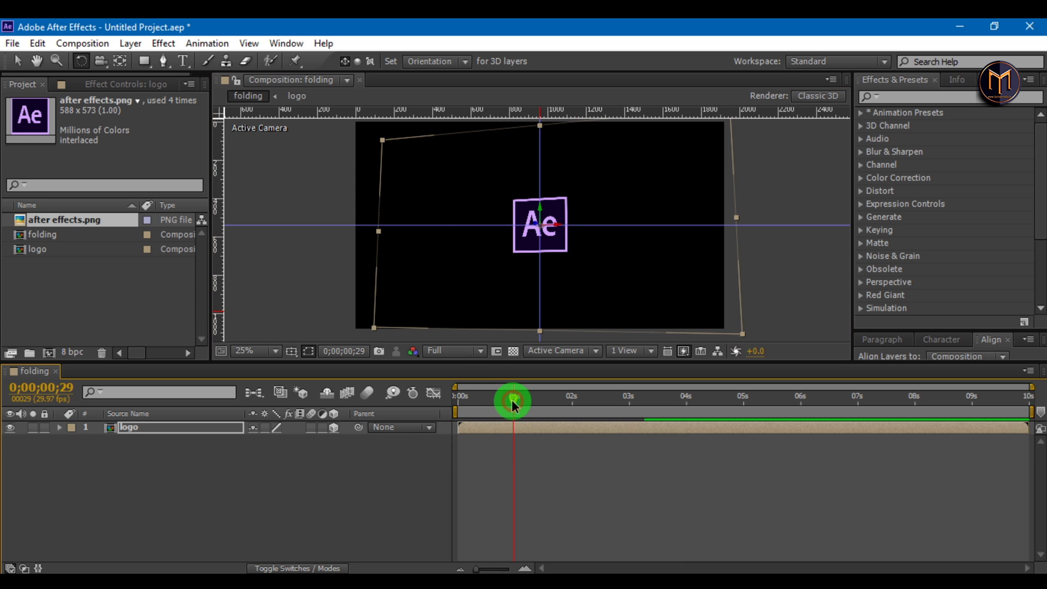
{"action": "left_click", "coordinate": [530, 397]}
{"action": "left_click_drag", "start_coordinate": [530, 397], "coordinate": [516, 397]}
{"action": "left_click", "coordinate": [257, 466]}
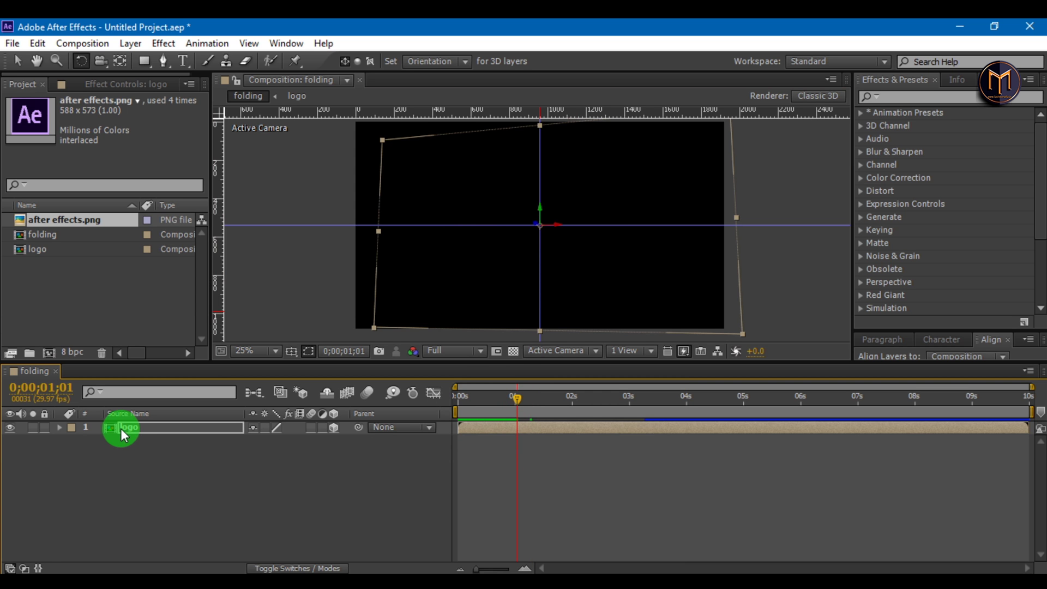
{"action": "key", "text": "p"}
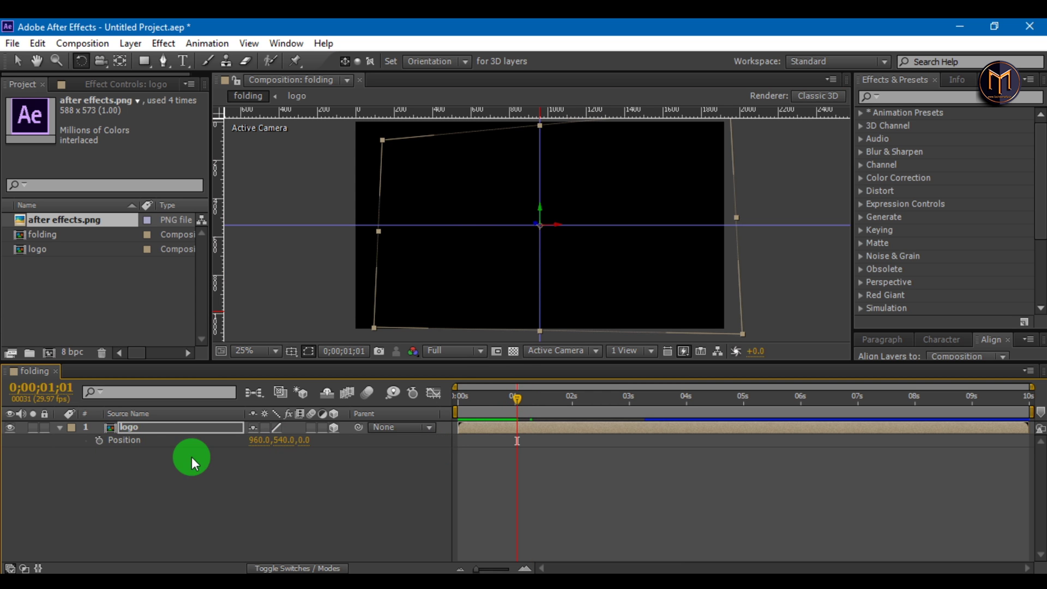
{"action": "left_click", "coordinate": [99, 441]}
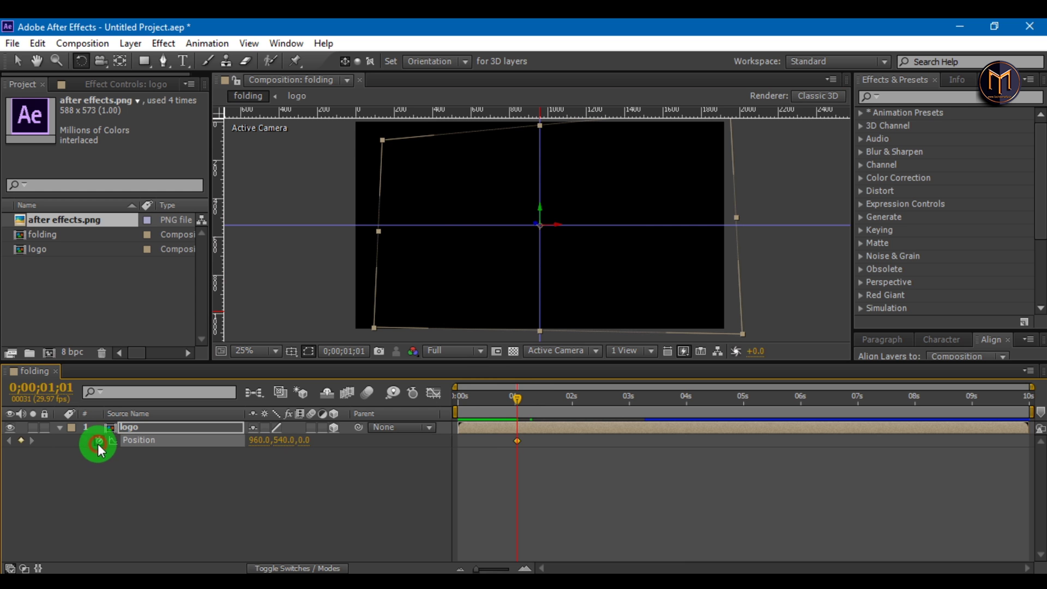
Add Position keyframes on the logo layer at 02;10, 02;20 and 03;10.
{"action": "left_click", "coordinate": [541, 399]}
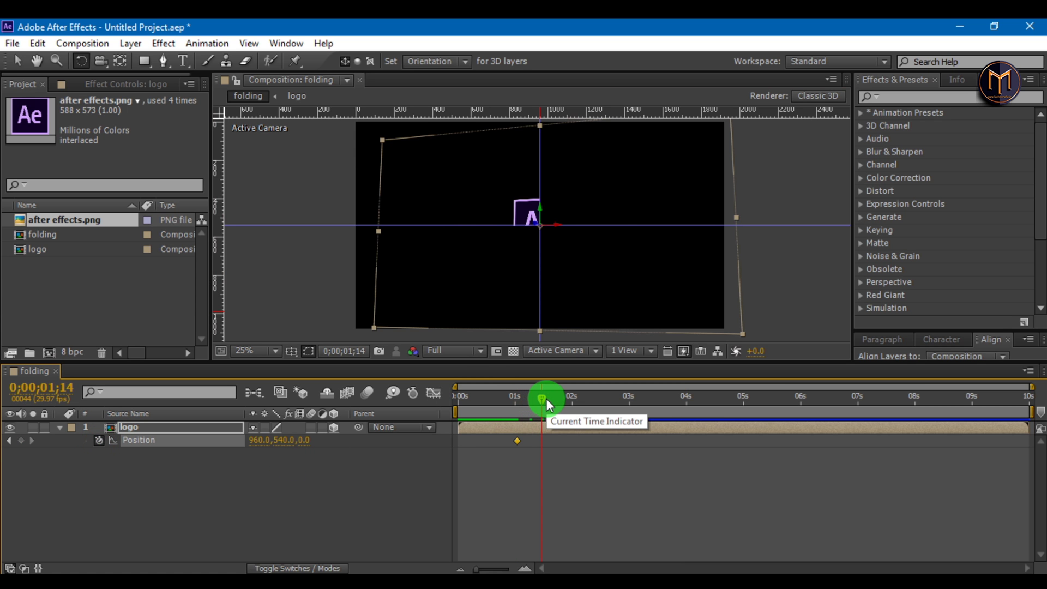
{"action": "key", "text": "Page_Down"}
{"action": "key", "text": "Page_Down"}
{"action": "key", "text": "Page_Down"}
{"action": "key", "text": "Page_Down"}
{"action": "key", "text": "Page_Down"}
{"action": "key", "text": "Page_Down"}
{"action": "key", "text": "Page_Down"}
{"action": "key", "text": "Page_Down"}
{"action": "key", "text": "Page_Down"}
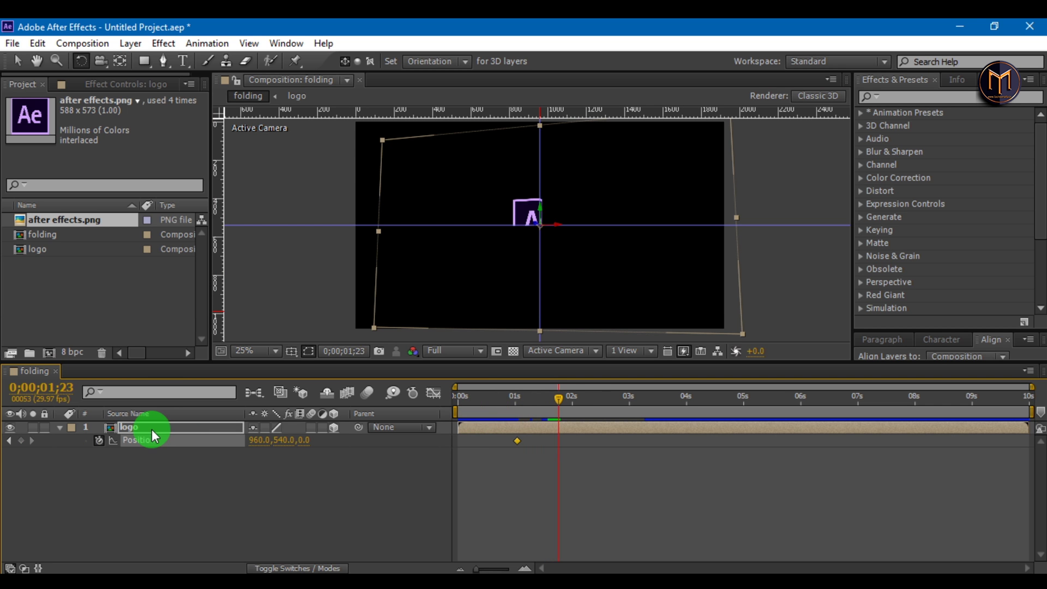
{"action": "key", "text": "Page_Up"}
{"action": "key", "text": "Page_Up"}
{"action": "key", "text": "Page_Up"}
{"action": "left_click", "coordinate": [578, 400]}
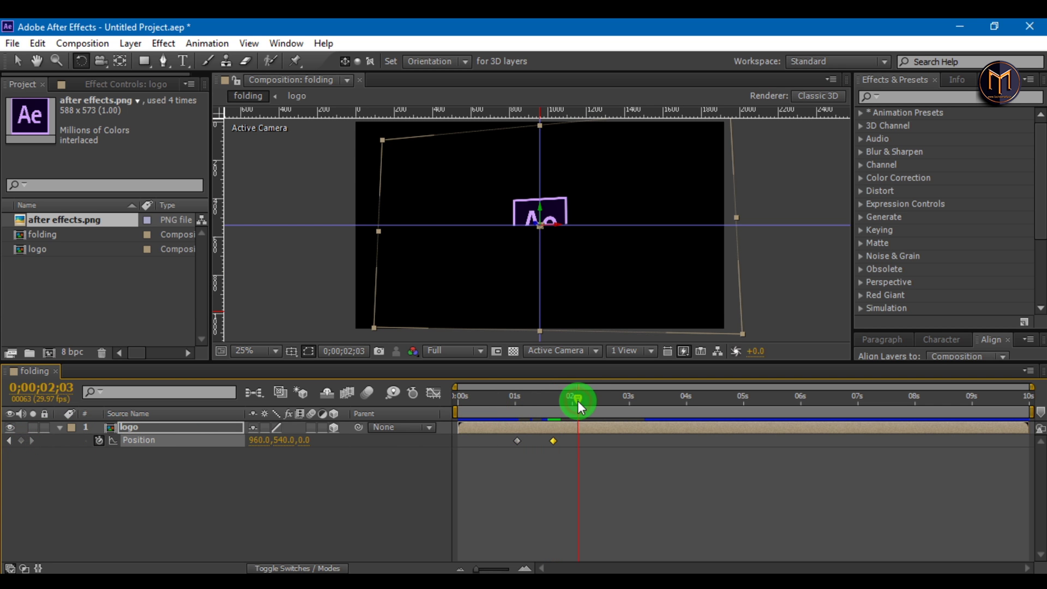
{"action": "mouse_move", "coordinate": [587, 401]}
{"action": "left_mouse_down"}
{"action": "mouse_move", "coordinate": [551, 408]}
{"action": "mouse_move", "coordinate": [591, 403]}
{"action": "left_mouse_up"}
{"action": "left_click", "coordinate": [21, 440]}
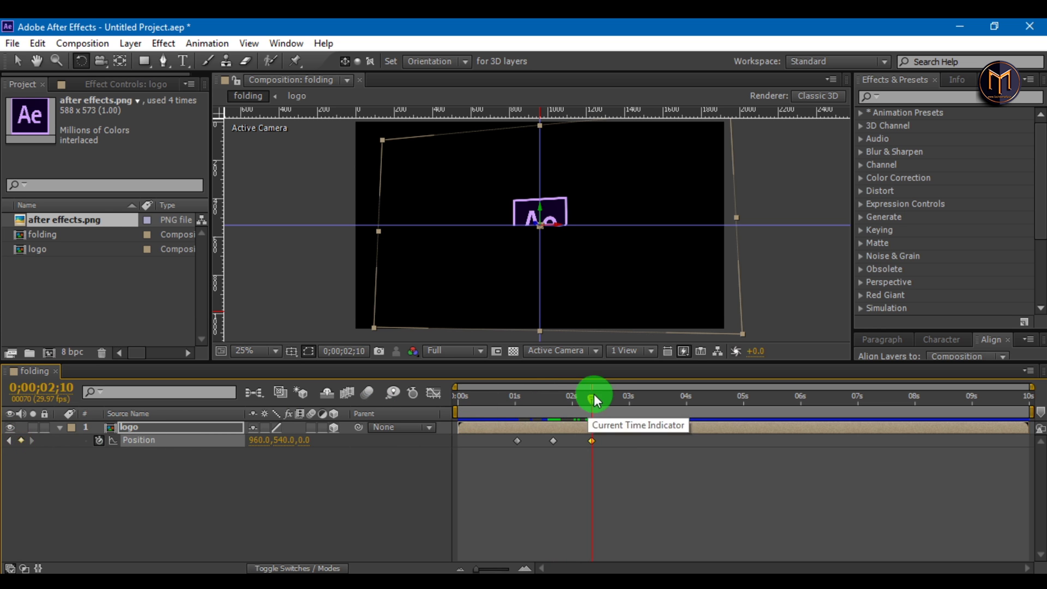
{"action": "left_click", "coordinate": [611, 396]}
{"action": "left_click", "coordinate": [20, 440]}
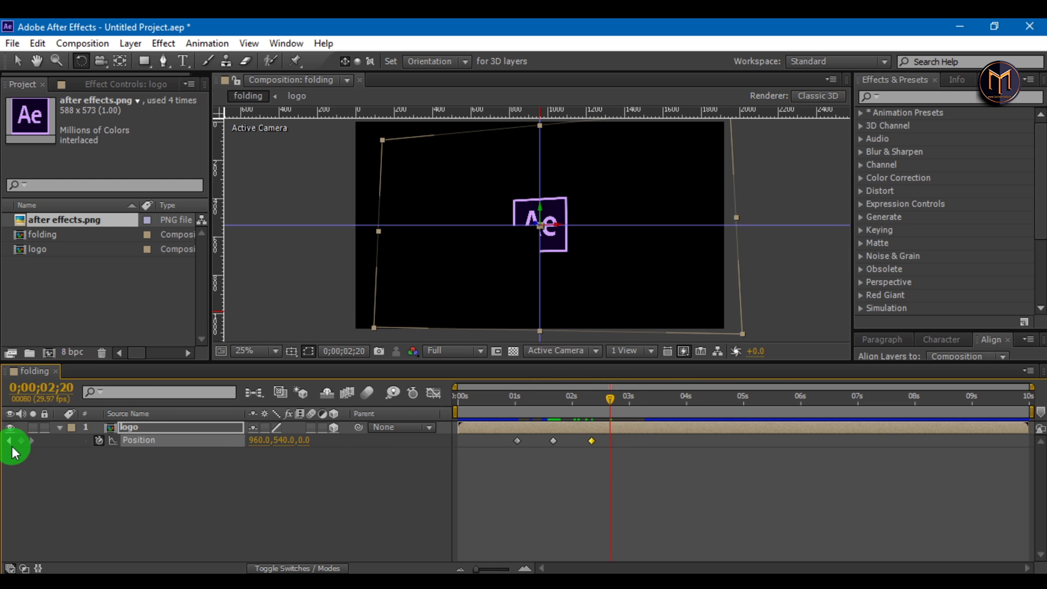
{"action": "left_click", "coordinate": [633, 403]}
{"action": "left_click_drag", "start_coordinate": [644, 404], "coordinate": [650, 401]}
{"action": "left_click", "coordinate": [21, 440]}
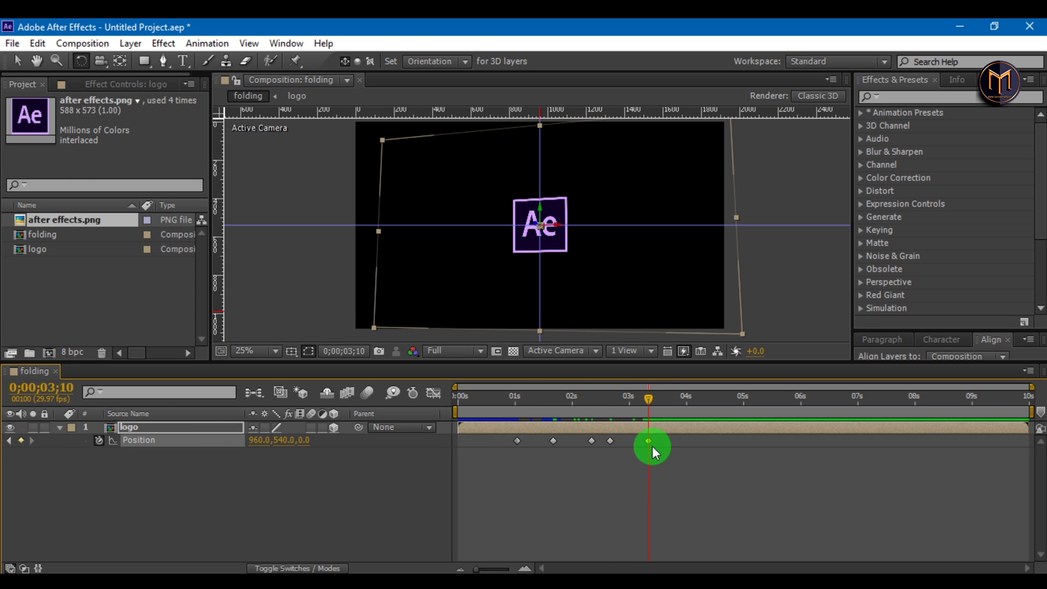
Slide the last Position keyframe earlier to 03;03 and preview around the middle keyframes.
{"action": "left_click", "coordinate": [652, 446]}
{"action": "left_click", "coordinate": [612, 402]}
{"action": "left_click", "coordinate": [642, 403]}
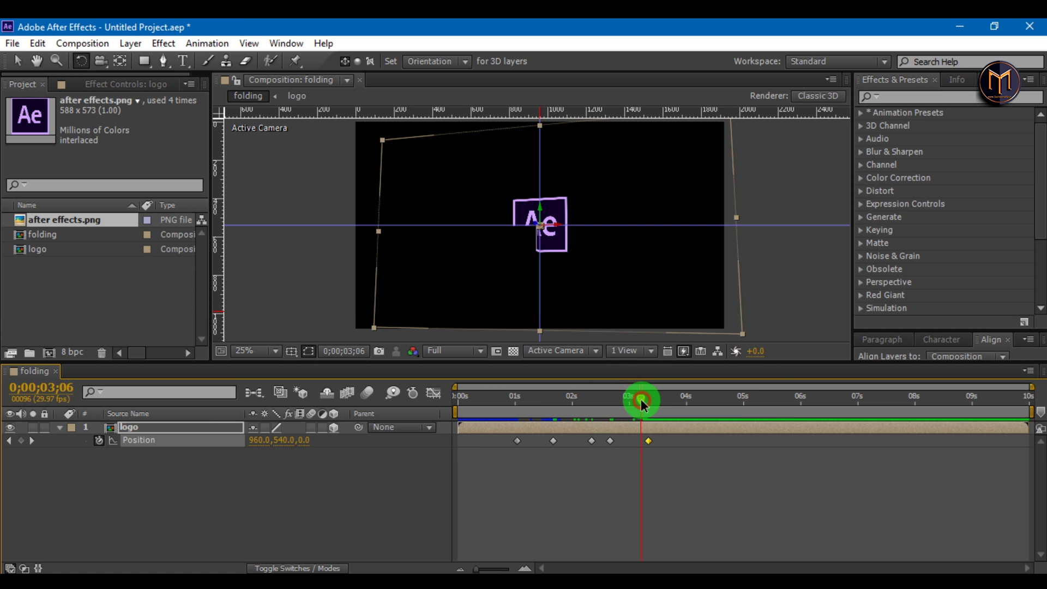
{"action": "left_click", "coordinate": [653, 444]}
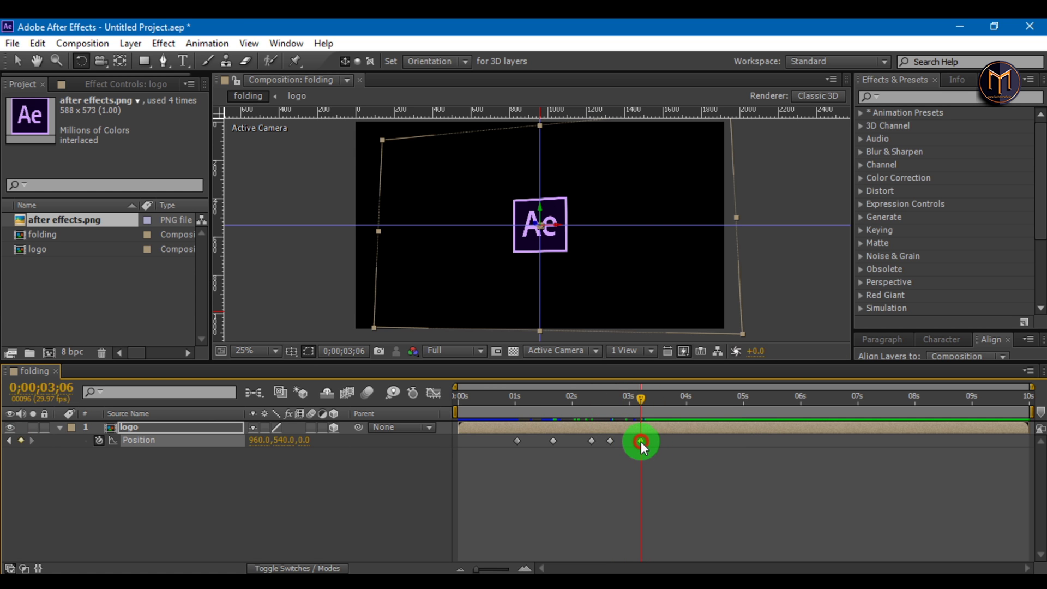
{"action": "left_click_drag", "start_coordinate": [634, 399], "coordinate": [632, 398]}
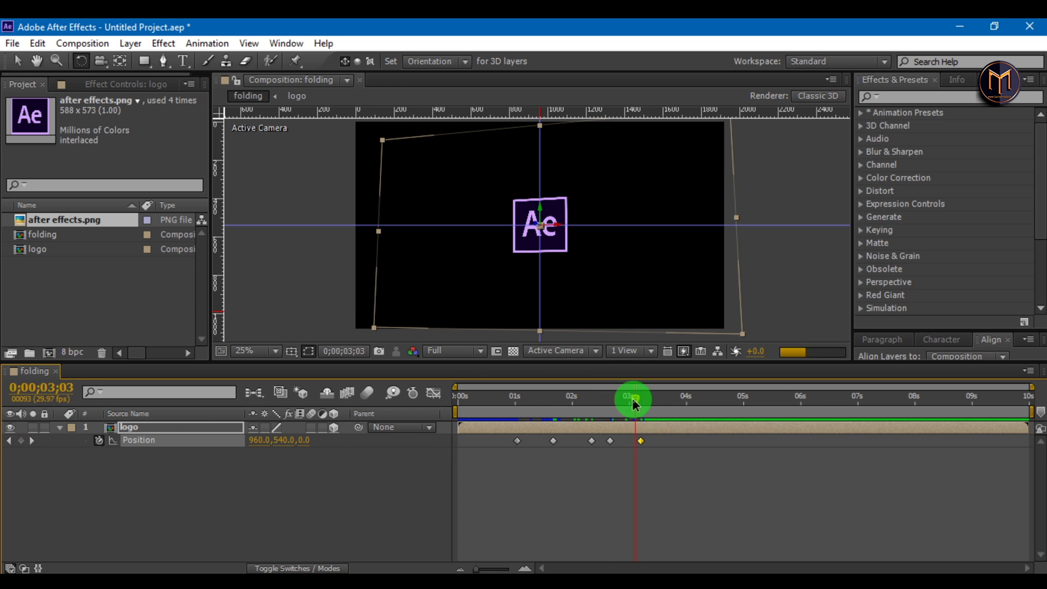
{"action": "left_click", "coordinate": [639, 439]}
{"action": "left_click", "coordinate": [574, 400]}
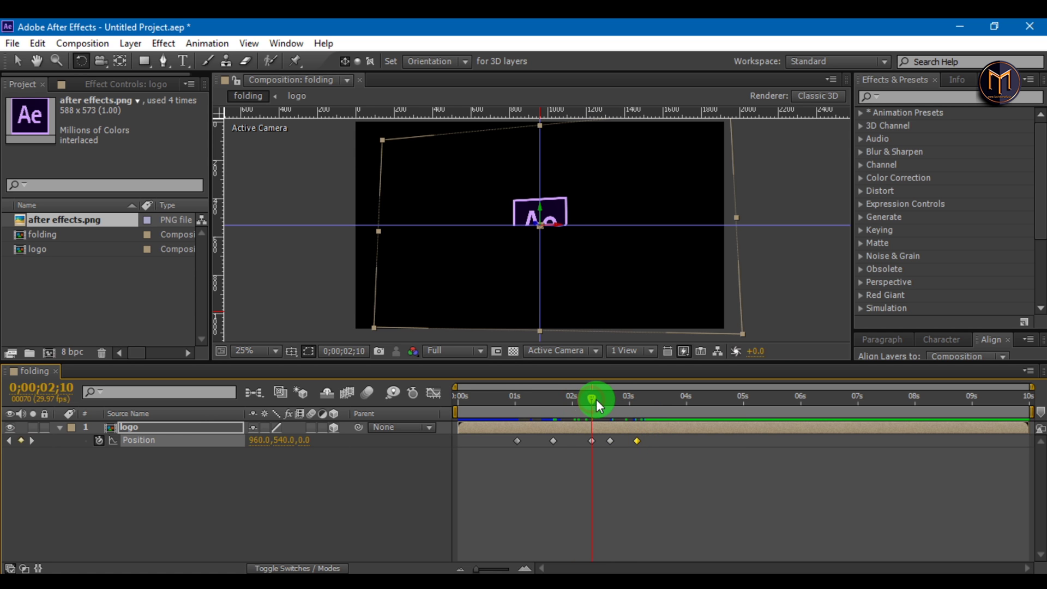
{"action": "left_click_drag", "start_coordinate": [587, 400], "coordinate": [553, 397]}
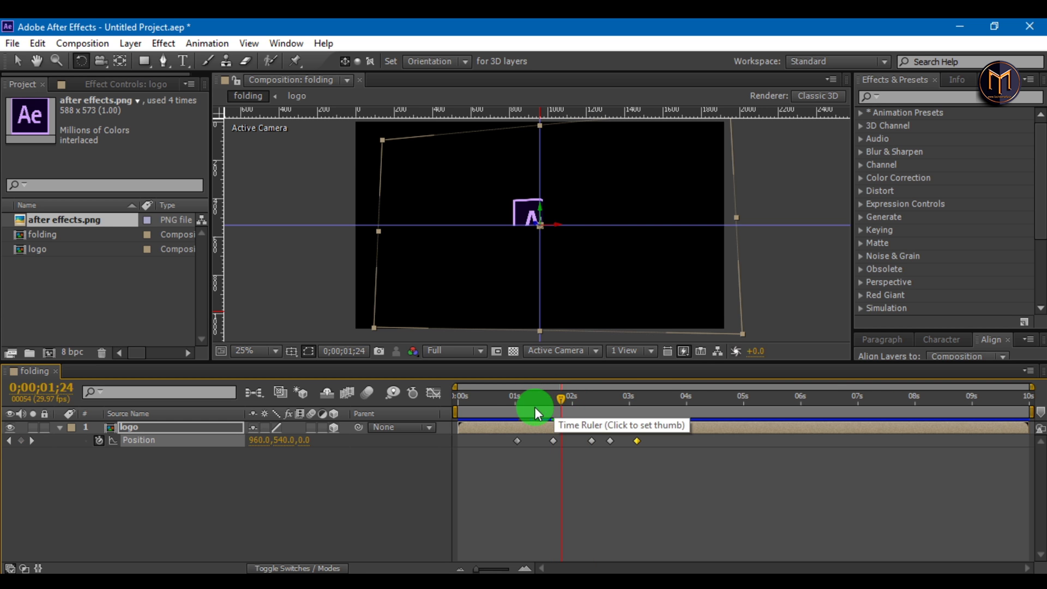
Adjust the logo's Position value at the 01;01 keyframe.
{"action": "left_click", "coordinate": [515, 397]}
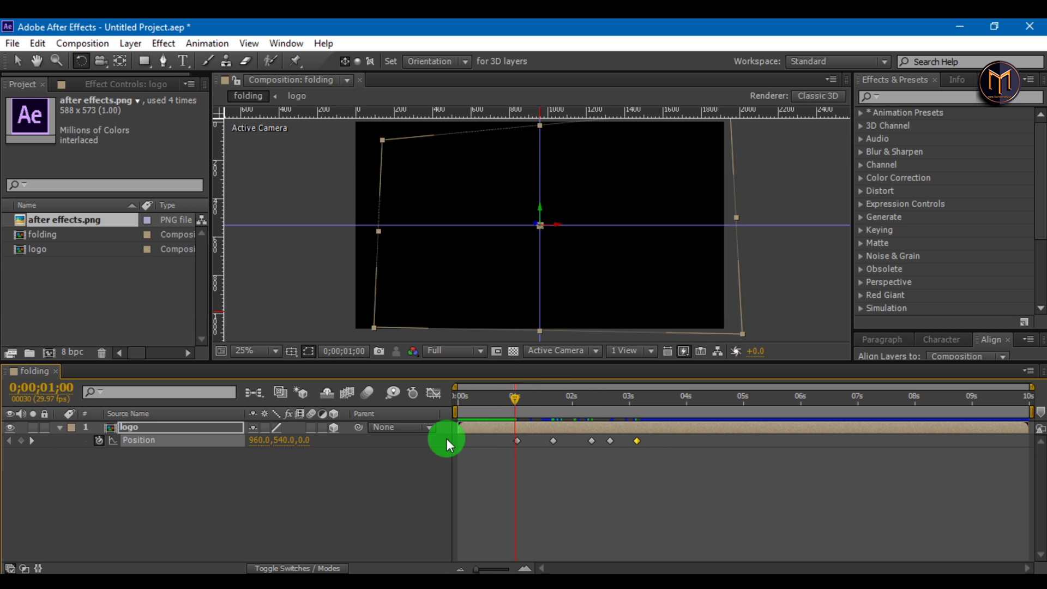
{"action": "left_click_drag", "start_coordinate": [514, 396], "coordinate": [516, 397]}
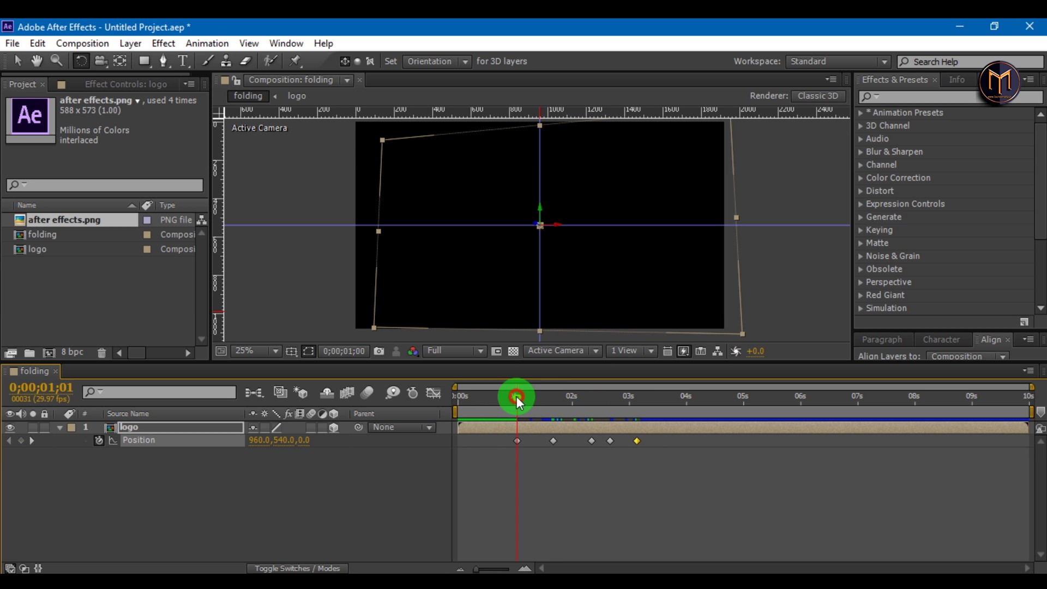
{"action": "left_click_drag", "start_coordinate": [276, 476], "coordinate": [215, 485]}
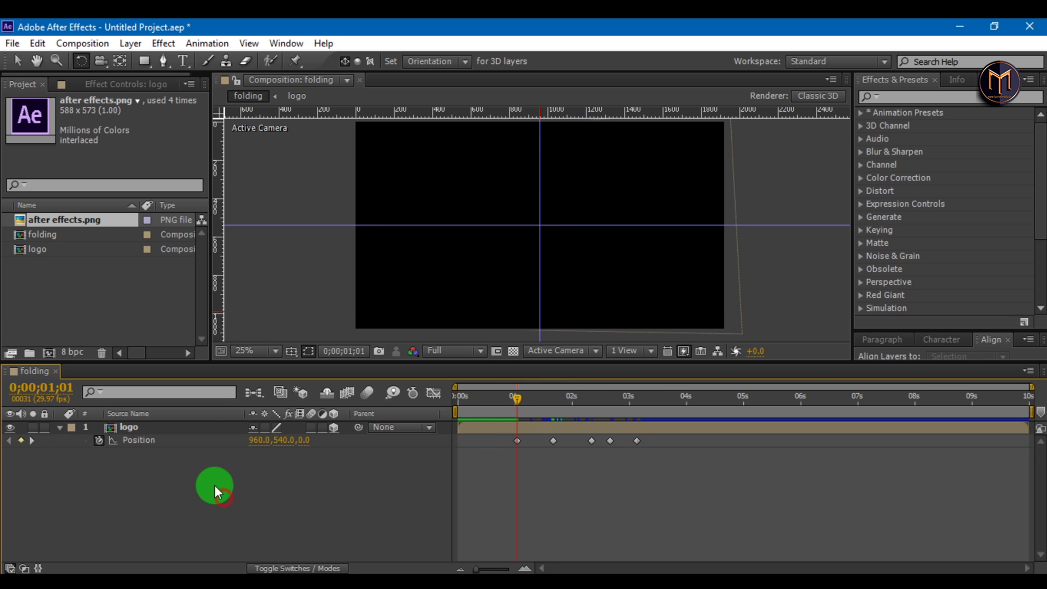
{"action": "left_click", "coordinate": [193, 432]}
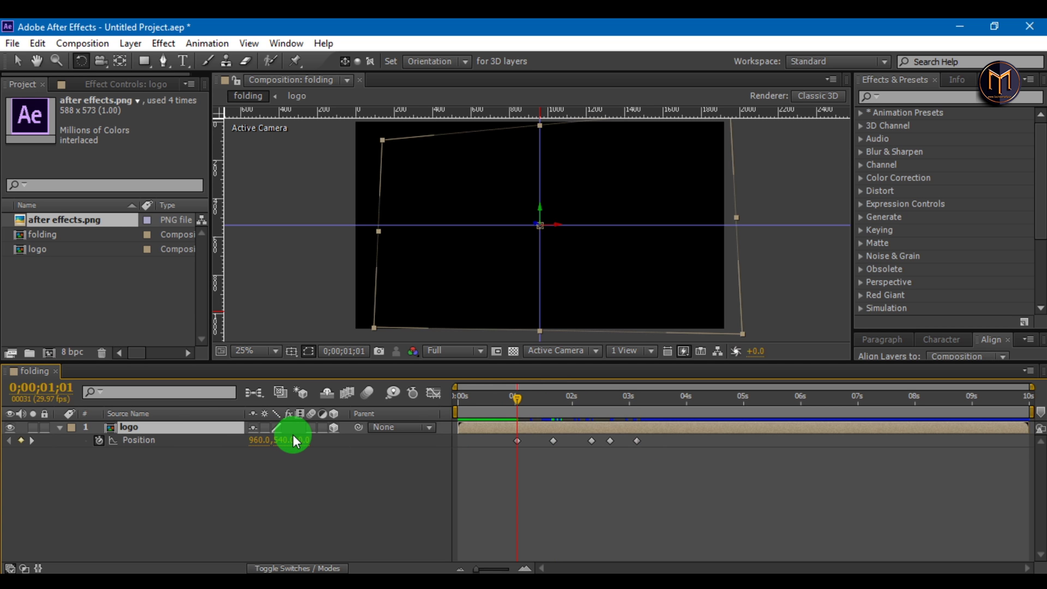
{"action": "left_click_drag", "start_coordinate": [444, 290], "coordinate": [9, 104]}
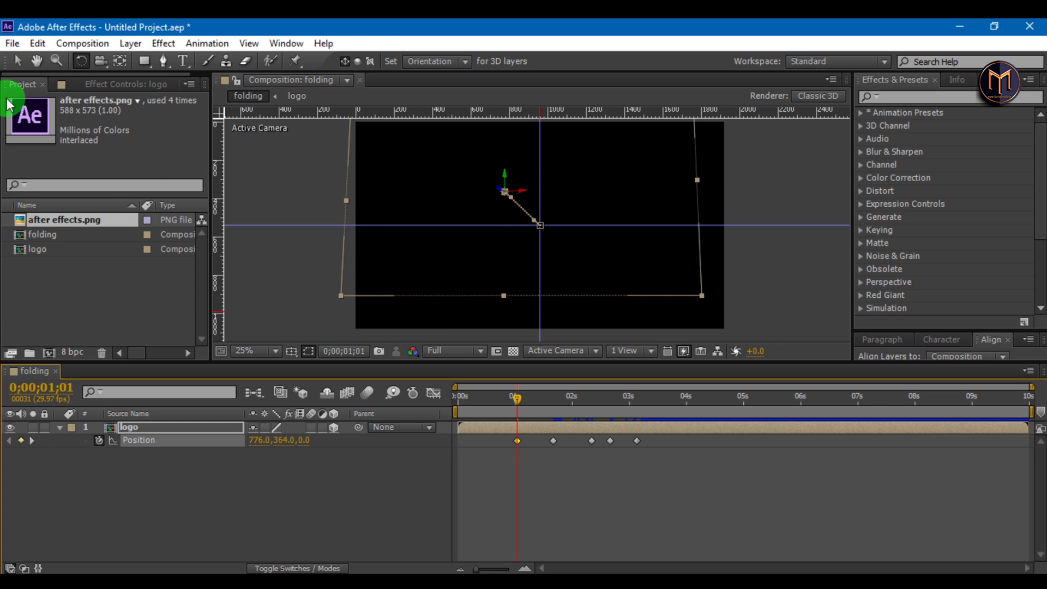
{"action": "left_click", "coordinate": [18, 60]}
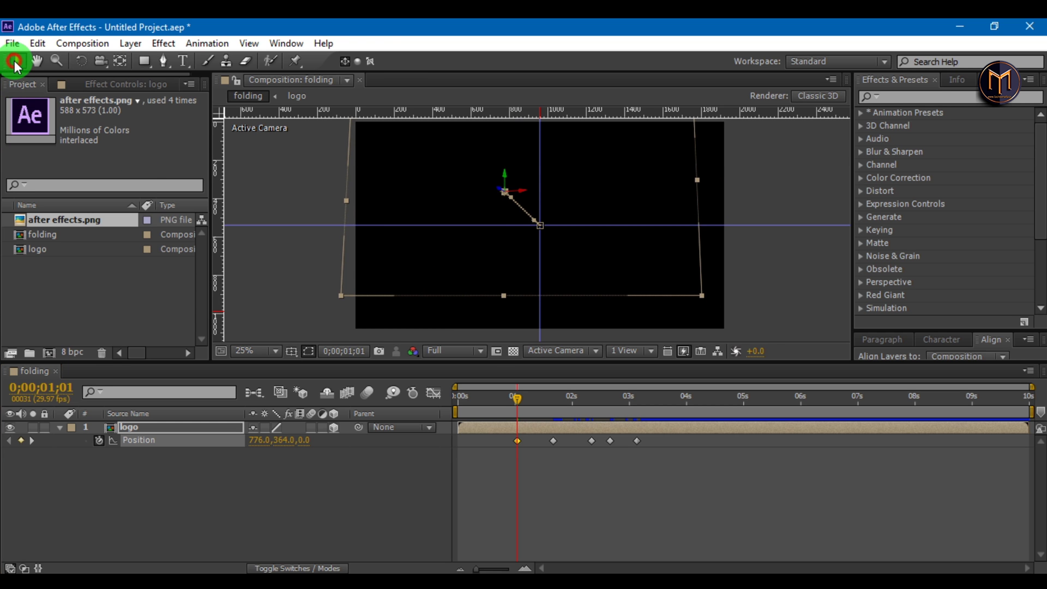
Nudge the logo up and to the right at the 02;10 keyframe with the arrow keys.
{"action": "left_click", "coordinate": [555, 401]}
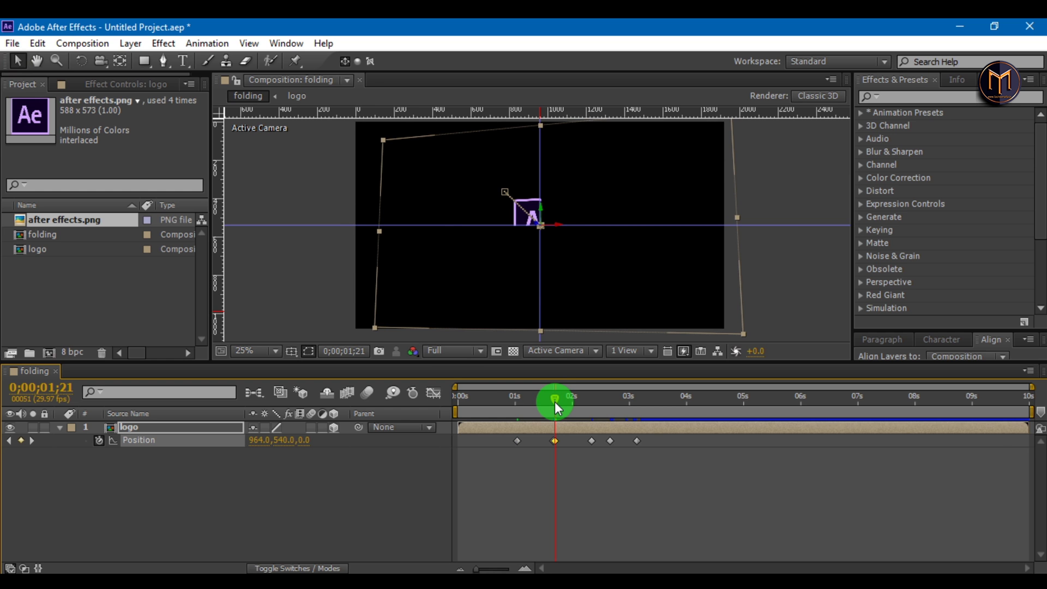
{"action": "left_click_drag", "start_coordinate": [554, 402], "coordinate": [590, 401]}
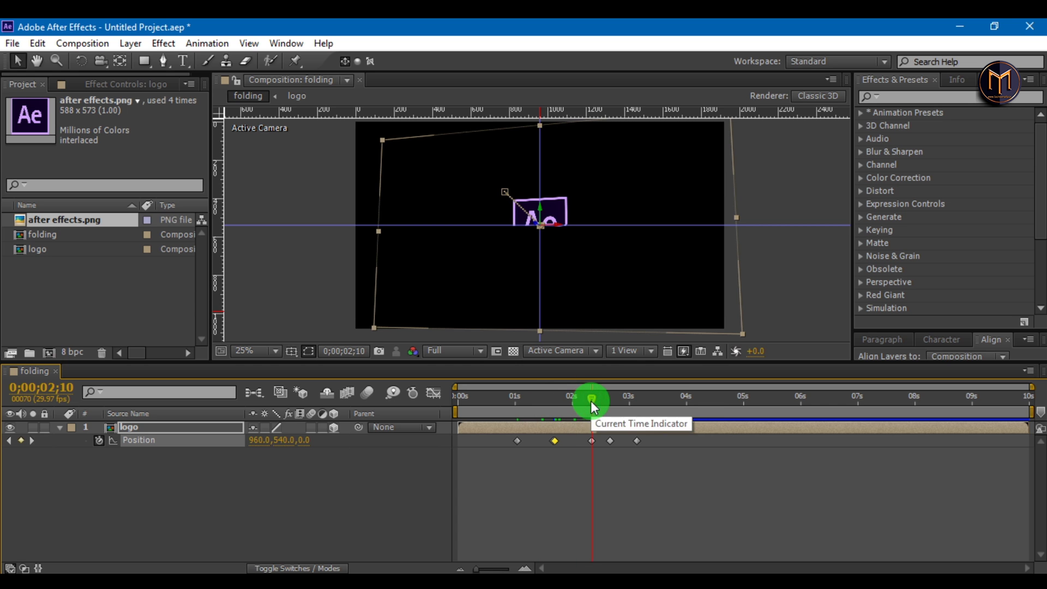
{"action": "key", "text": "Up"}
{"action": "key", "text": "Up"}
{"action": "key", "text": "Up"}
{"action": "key", "text": "Up"}
{"action": "key", "text": "Up"}
{"action": "key", "text": "Up"}
{"action": "key", "text": "Up"}
{"action": "key", "text": "Up"}
{"action": "key", "text": "Up"}
{"action": "key", "text": "Up"}
{"action": "key", "text": "Up"}
{"action": "key", "text": "Up"}
{"action": "key", "text": "Up"}
{"action": "key", "text": "Up"}
{"action": "key", "text": "Up"}
{"action": "key", "text": "Up"}
{"action": "key", "text": "Up"}
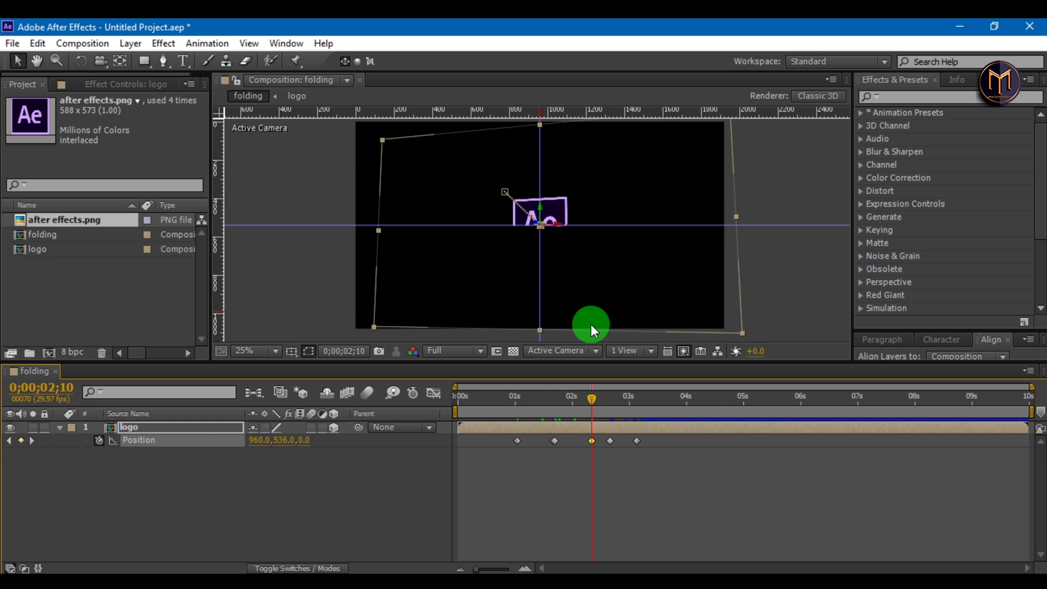
{"action": "key", "text": "Right"}
{"action": "key", "text": "Right"}
{"action": "key", "text": "Right"}
{"action": "key", "text": "Right"}
{"action": "key", "text": "Right"}
{"action": "key", "text": "Right"}
{"action": "key", "text": "Right"}
{"action": "key", "text": "Right"}
{"action": "key", "text": "Right"}
{"action": "key", "text": "Right"}
{"action": "key", "text": "Right"}
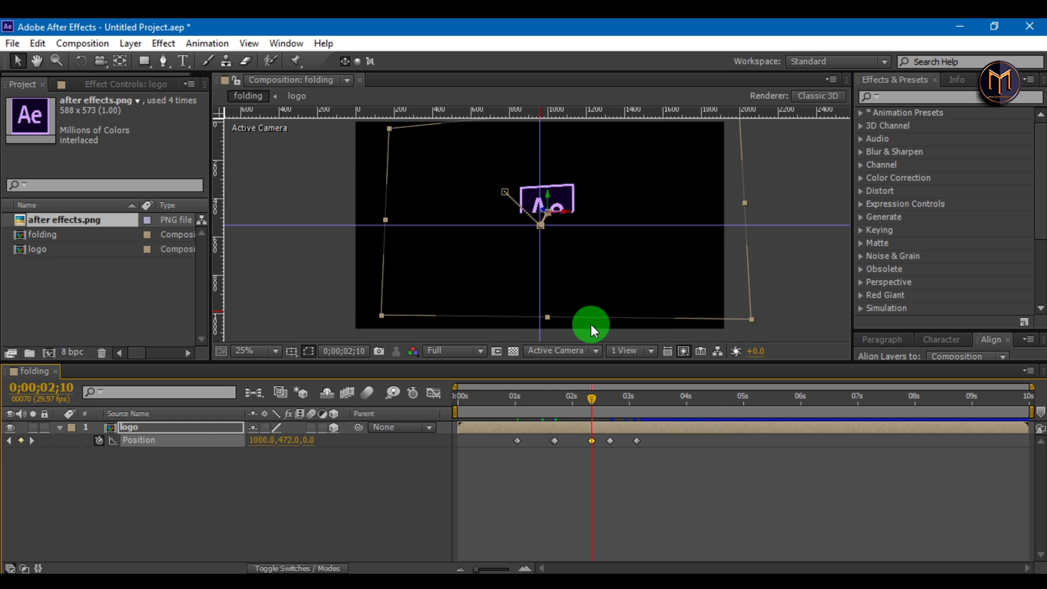
{"action": "key", "text": "Down"}
{"action": "key", "text": "Down"}
{"action": "key", "text": "Right"}
{"action": "key", "text": "Down"}
{"action": "key", "text": "Down"}
{"action": "key", "text": "Down"}
{"action": "key", "text": "Down"}
{"action": "key", "text": "Down"}
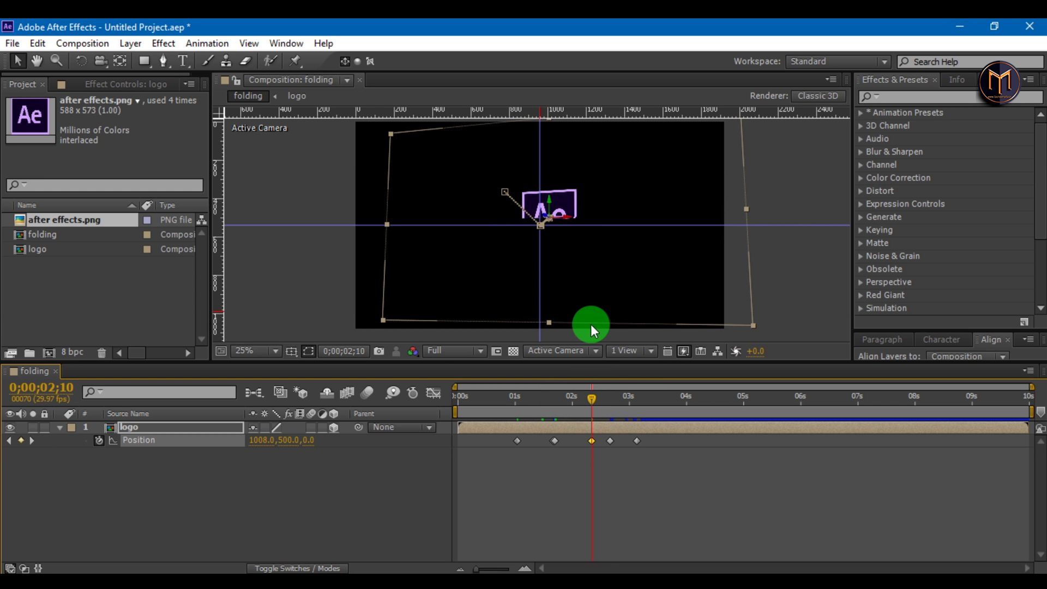
Offset the logo to about 980,488 at 02;20 and 940,548 at 03;04.
{"action": "left_click", "coordinate": [609, 400]}
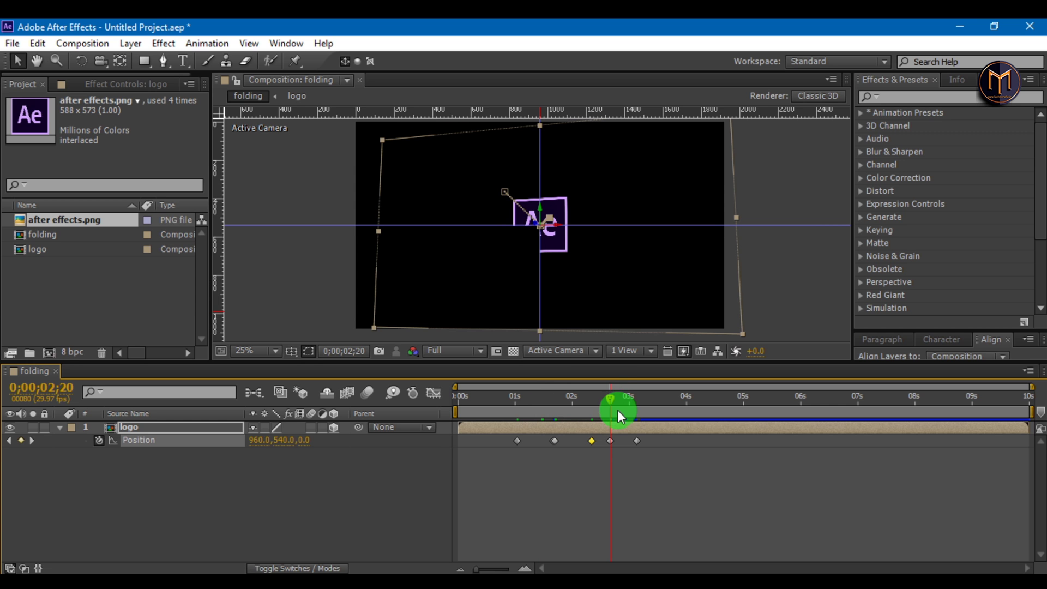
{"action": "key", "text": "Up"}
{"action": "key", "text": "Up"}
{"action": "key", "text": "Up"}
{"action": "key", "text": "Up"}
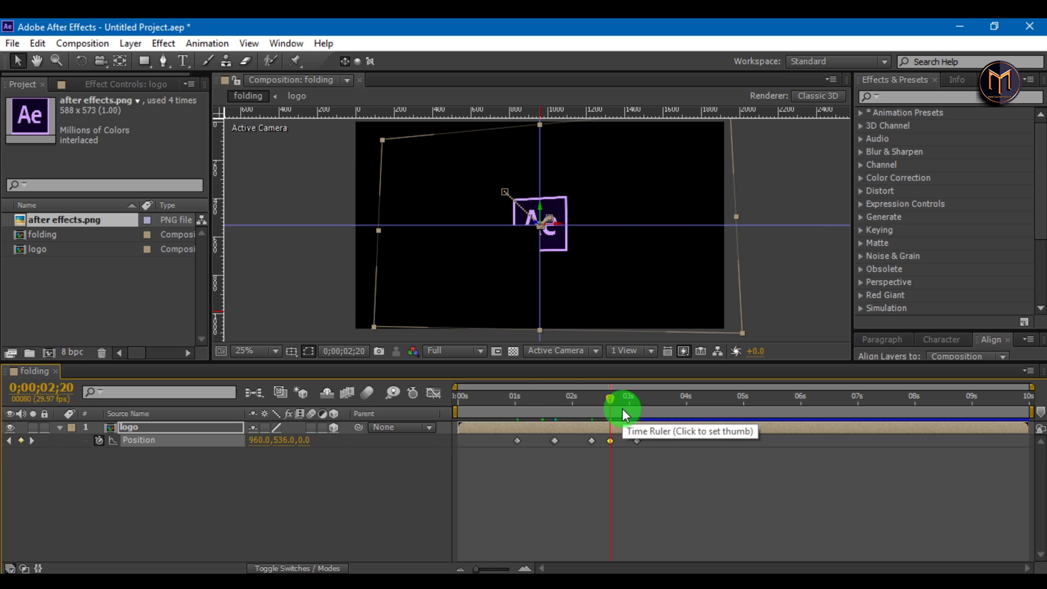
{"action": "key", "text": "Left"}
{"action": "key", "text": "Left"}
{"action": "key", "text": "Left"}
{"action": "key", "text": "Left"}
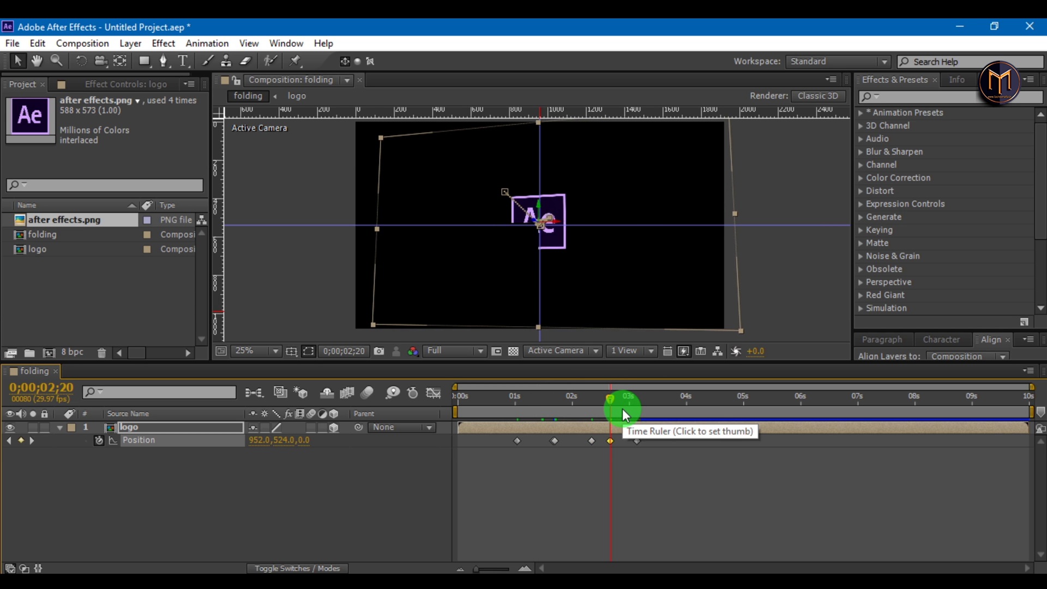
{"action": "key", "text": "Up"}
{"action": "key", "text": "Right"}
{"action": "key", "text": "Right"}
{"action": "key", "text": "Right"}
{"action": "key", "text": "Right"}
{"action": "key", "text": "Right"}
{"action": "key", "text": "Right"}
{"action": "key", "text": "Right"}
{"action": "key", "text": "Right"}
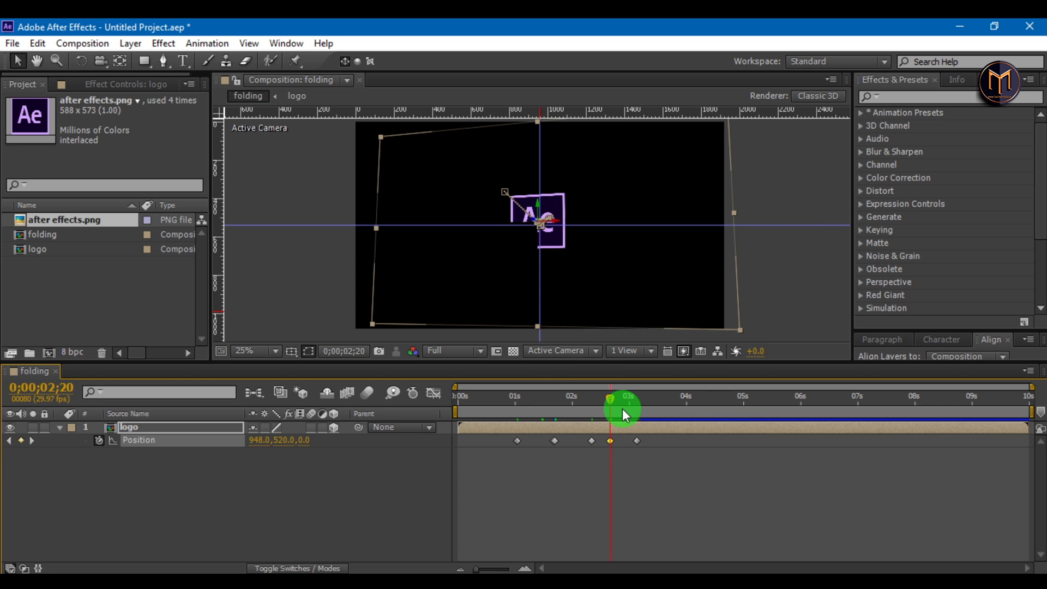
{"action": "key", "text": "Up"}
{"action": "key", "text": "Up"}
{"action": "key", "text": "Up"}
{"action": "key", "text": "Up"}
{"action": "key", "text": "Up"}
{"action": "key", "text": "Up"}
{"action": "key", "text": "Up"}
{"action": "key", "text": "Up"}
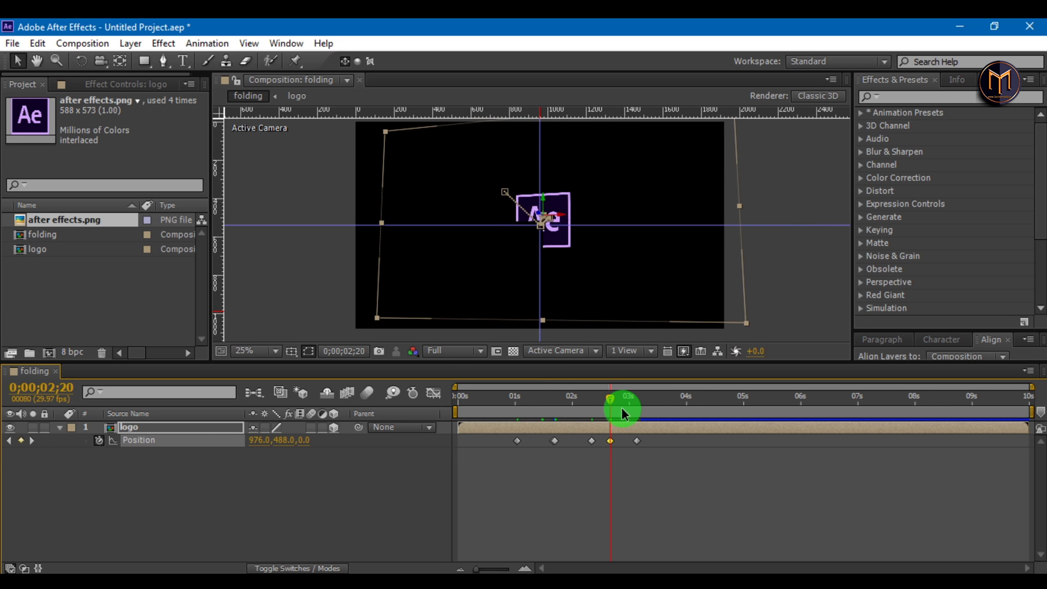
{"action": "key", "text": "Right"}
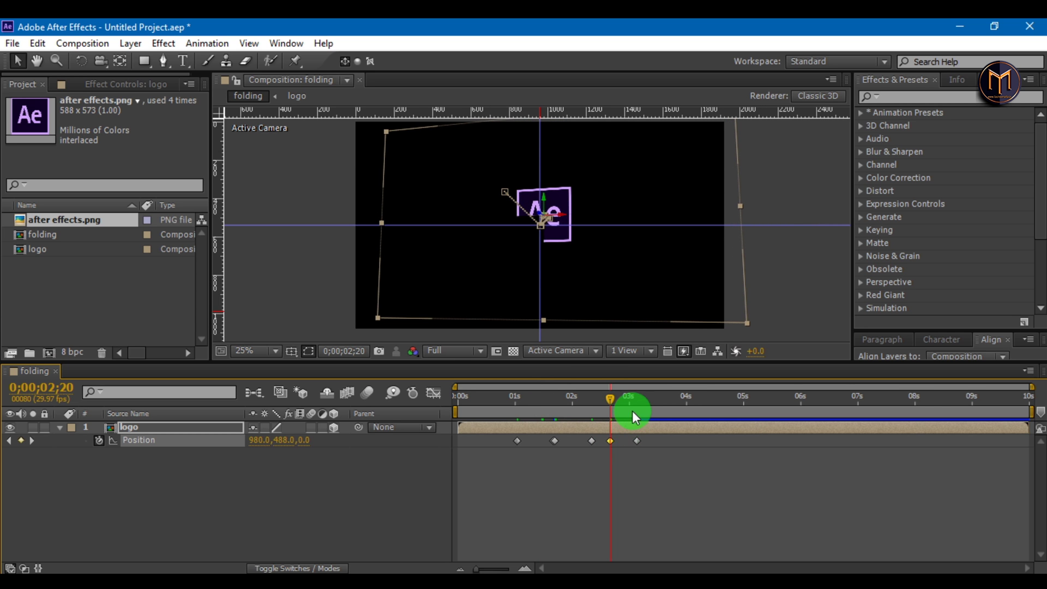
{"action": "left_click", "coordinate": [636, 401]}
{"action": "left_click", "coordinate": [637, 400]}
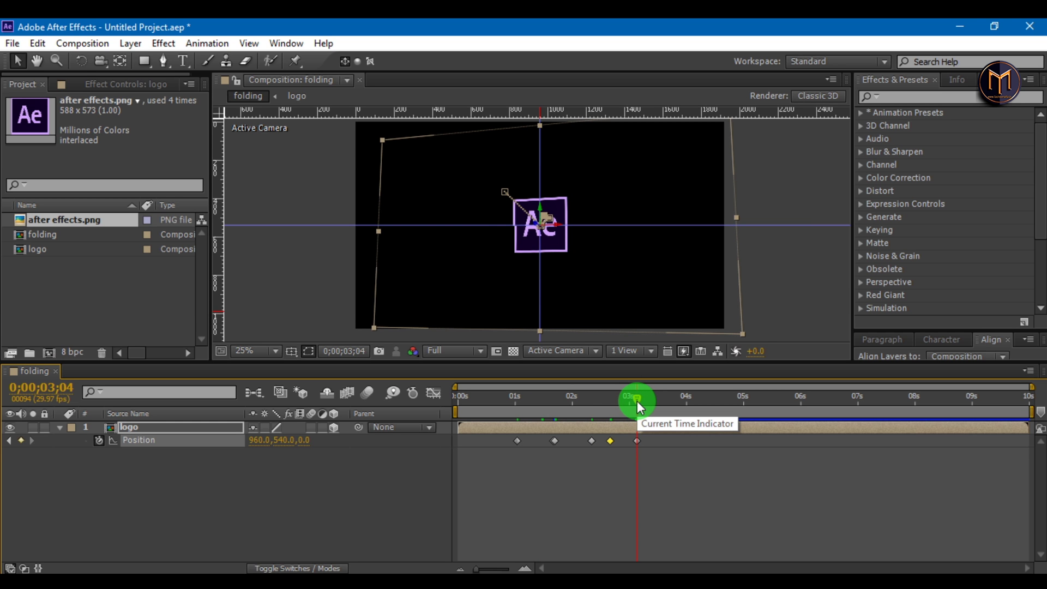
{"action": "key", "text": "Left"}
{"action": "key", "text": "Left"}
{"action": "key", "text": "Left"}
{"action": "key", "text": "Left"}
{"action": "key", "text": "Left"}
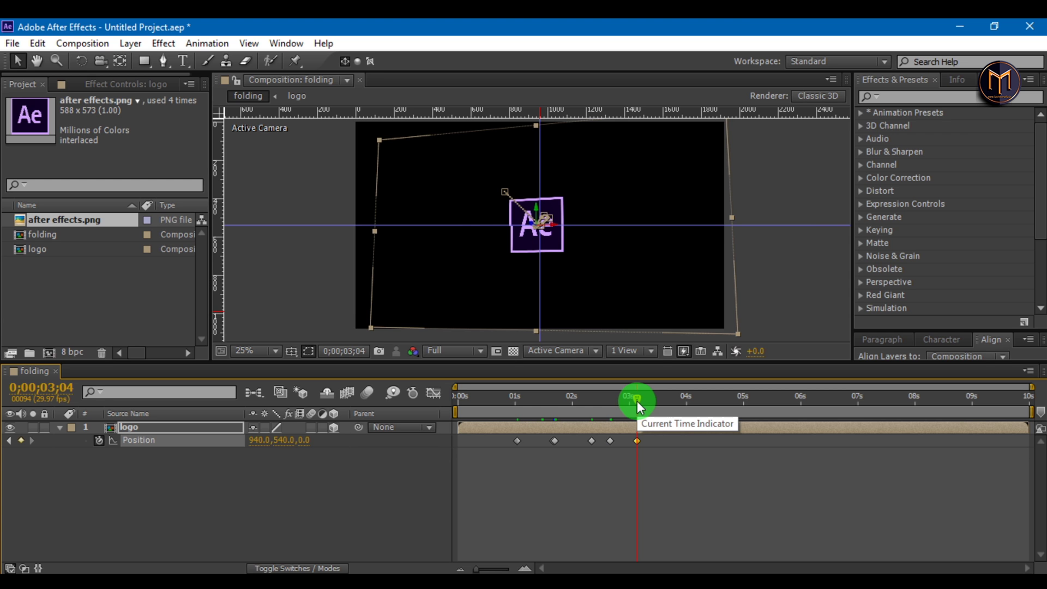
{"action": "key", "text": "Down"}
{"action": "key", "text": "Down"}
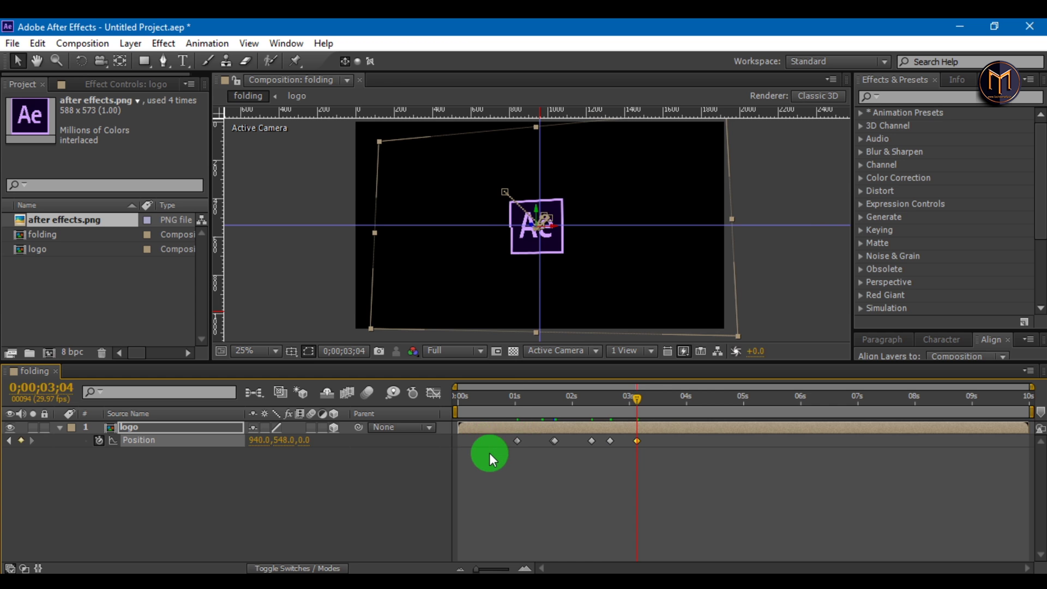
Preview the logo animation from near the start, then return to 00;12 and collapse Position.
{"action": "left_click", "coordinate": [506, 396]}
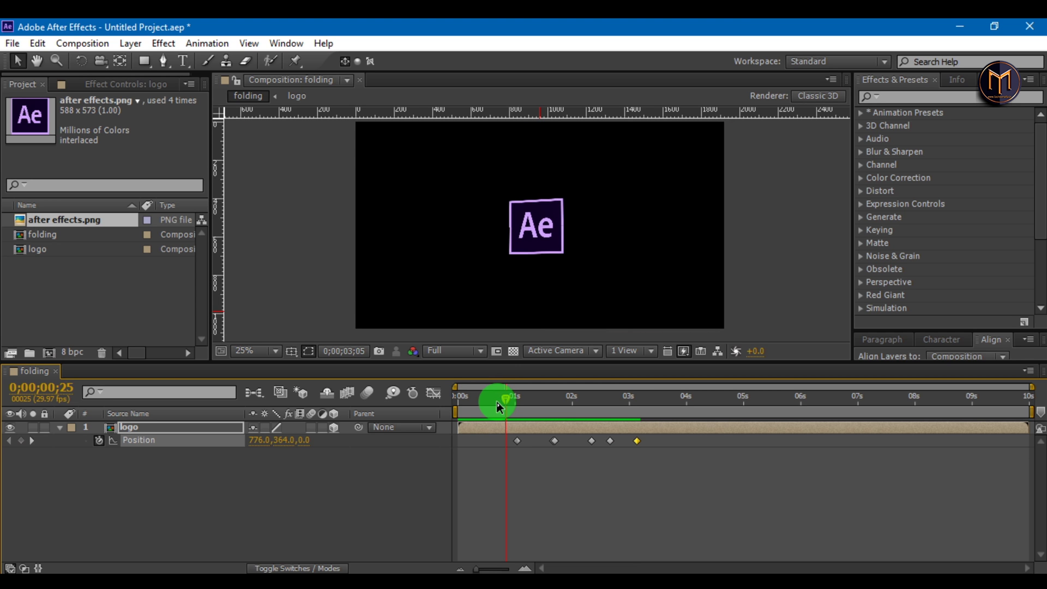
{"action": "left_click", "coordinate": [497, 403]}
{"action": "key", "text": "KP_0"}
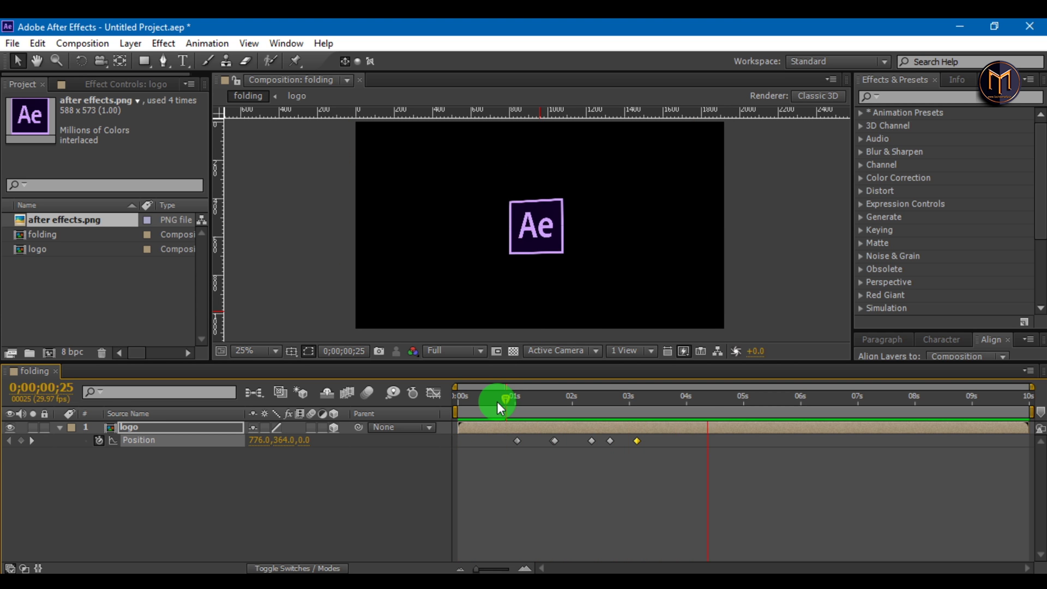
{"action": "key", "text": "space"}
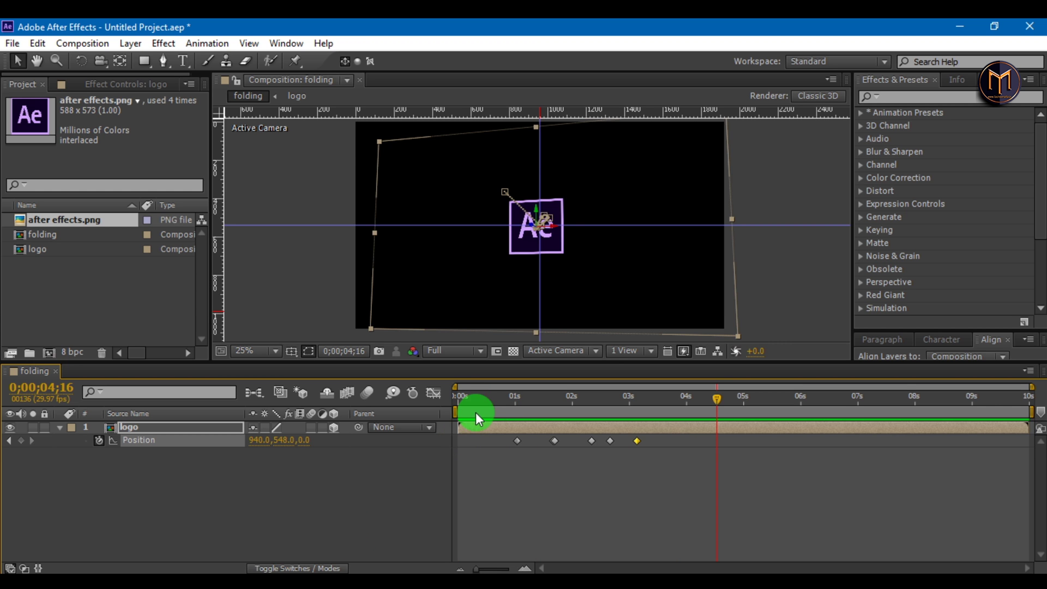
{"action": "left_click", "coordinate": [480, 398]}
{"action": "left_click", "coordinate": [301, 469]}
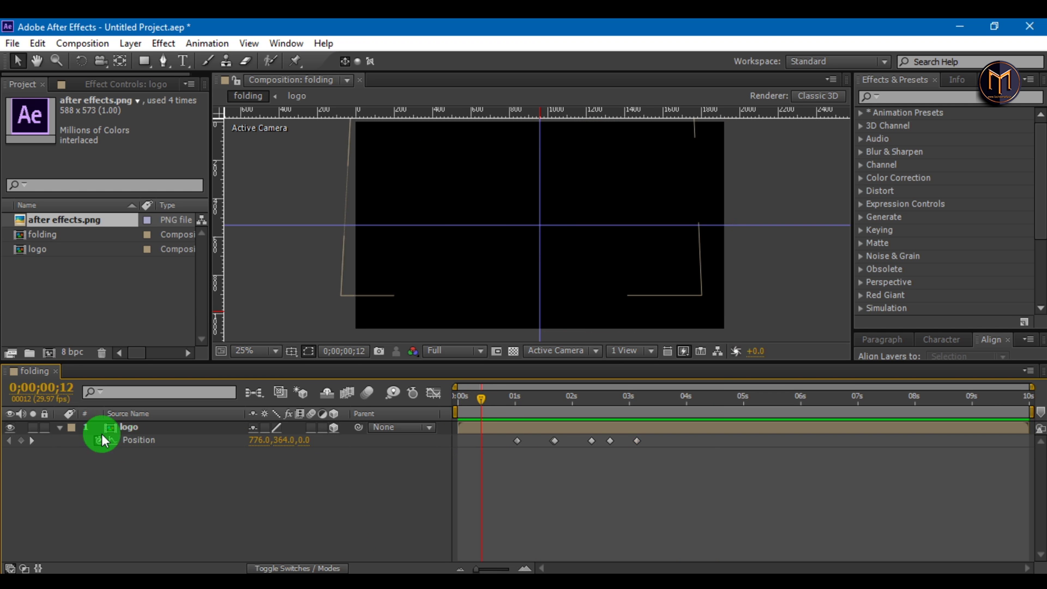
{"action": "left_click", "coordinate": [57, 427]}
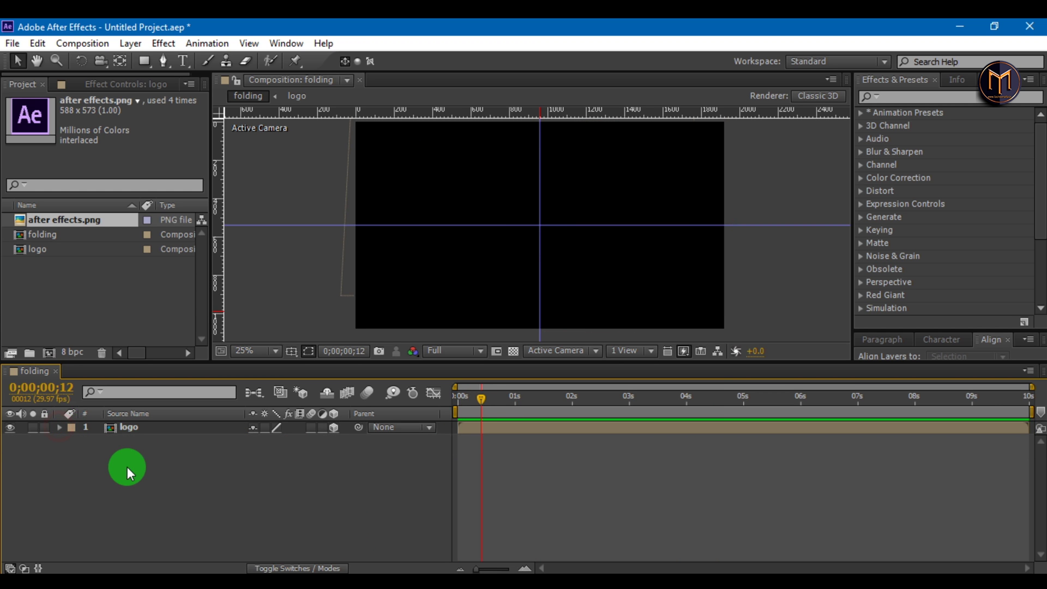
{"action": "left_click", "coordinate": [136, 430]}
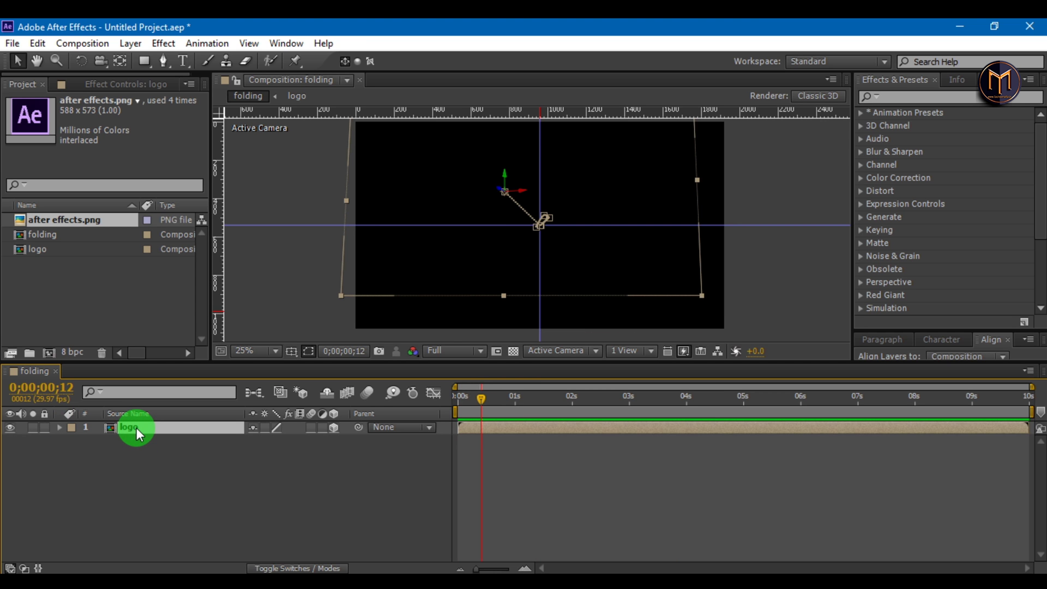
Add a 1920×1080 gray solid named 'bg' above the logo layer.
{"action": "right_click", "coordinate": [133, 452]}
{"action": "mouse_move", "coordinate": [312, 286]}
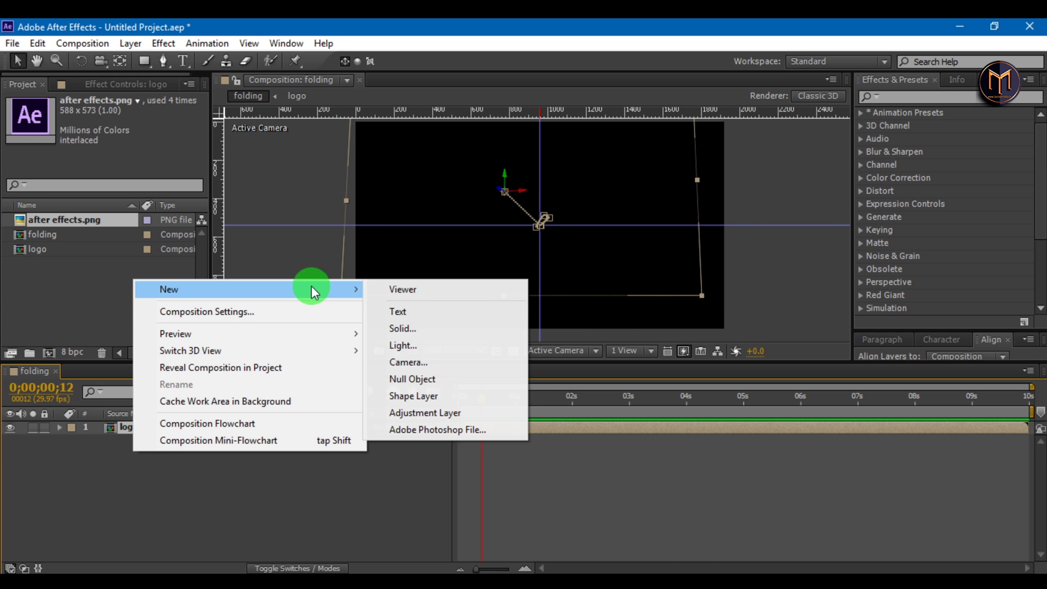
{"action": "left_click", "coordinate": [412, 330]}
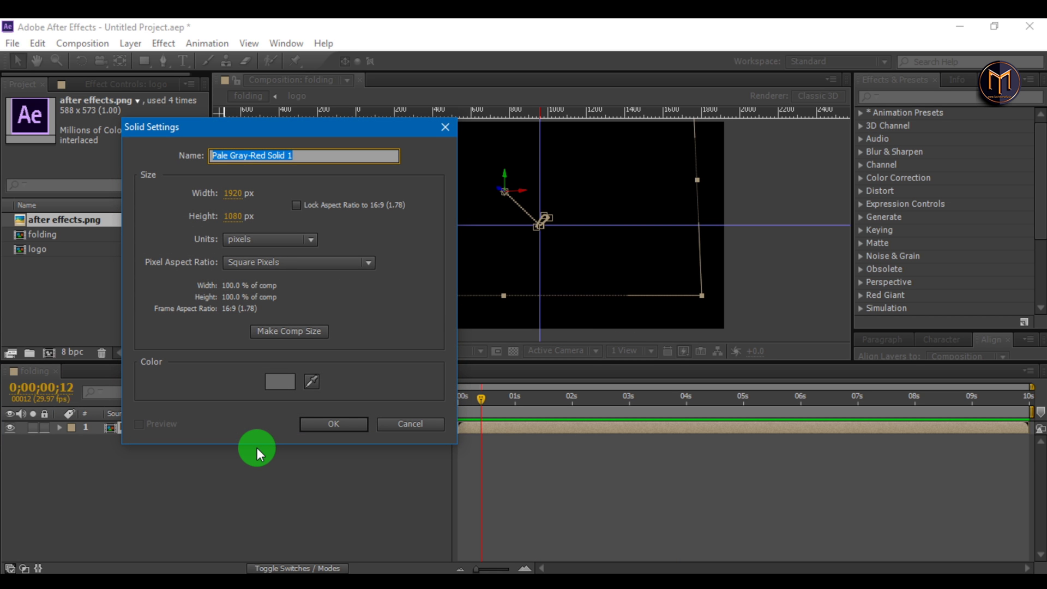
{"action": "type", "text": "bg"}
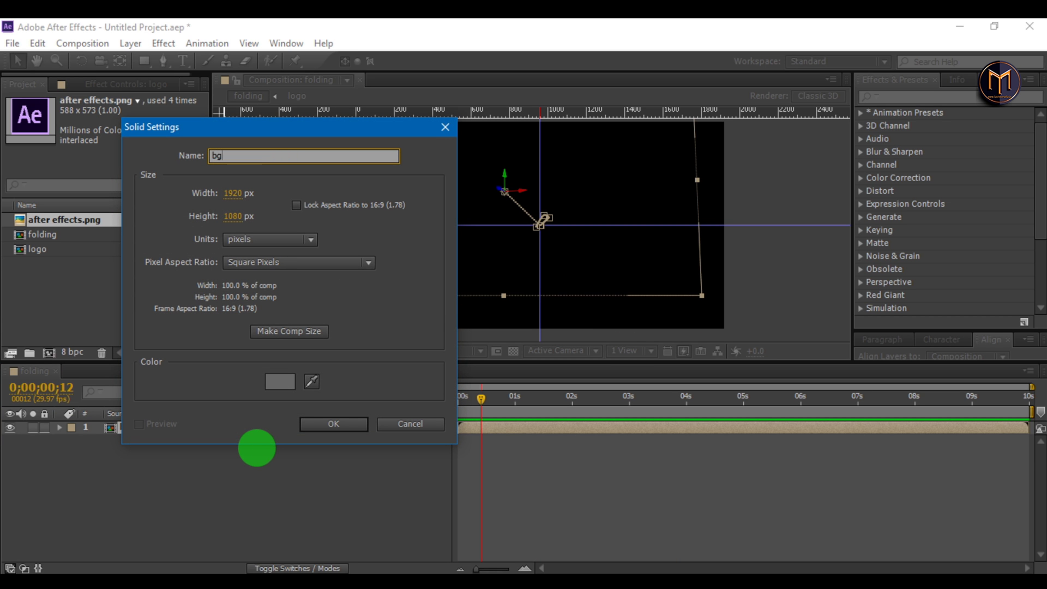
{"action": "key", "text": "Return"}
{"action": "left_click", "coordinate": [325, 426]}
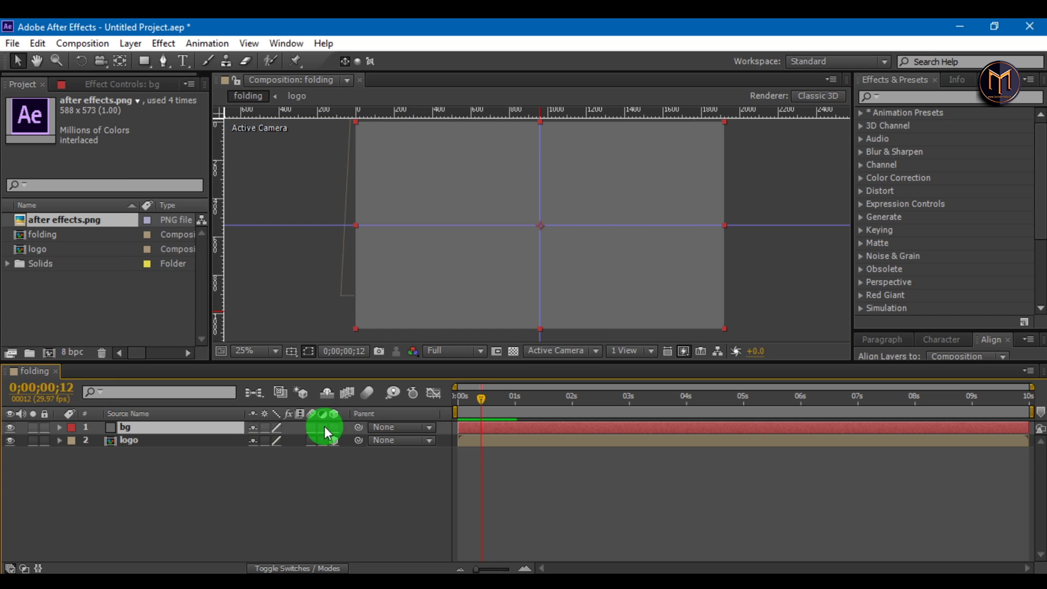
{"action": "left_click", "coordinate": [900, 94]}
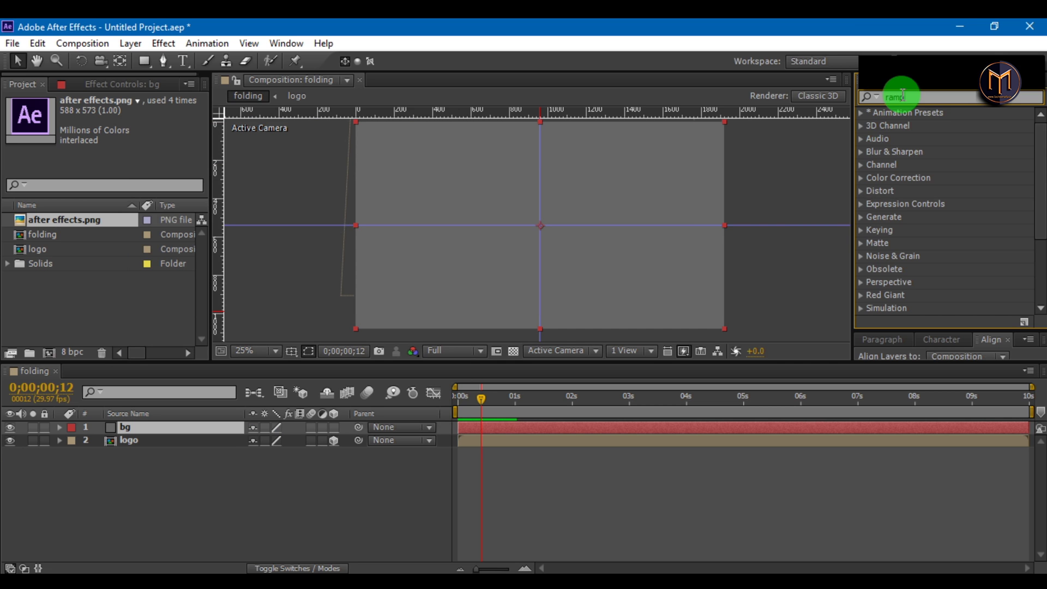
Search for 'ramp' and apply the Ramp effect to the bg solid.
{"action": "type", "text": "ramp"}
{"action": "left_click", "coordinate": [904, 129]}
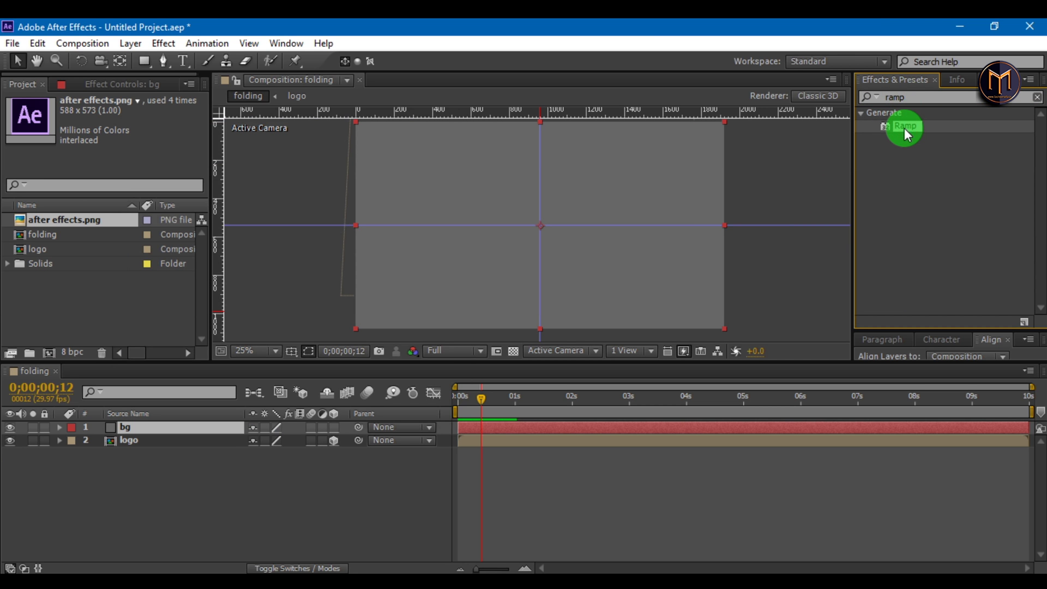
{"action": "left_click_drag", "start_coordinate": [904, 129], "coordinate": [300, 217]}
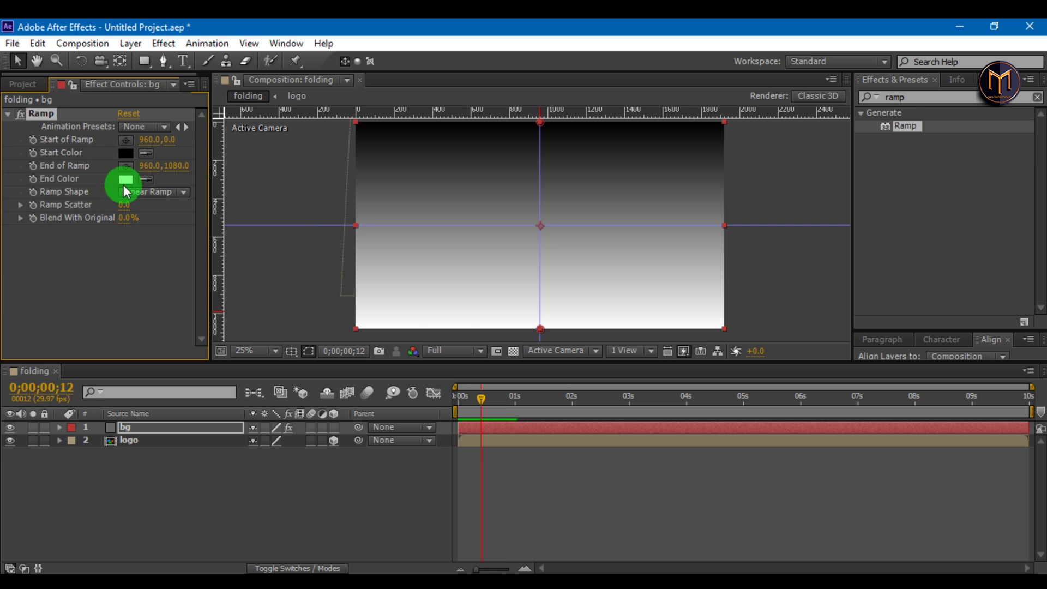
Set the Ramp start colour to a near-black blue and the end colour to deep navy.
{"action": "left_click", "coordinate": [125, 153]}
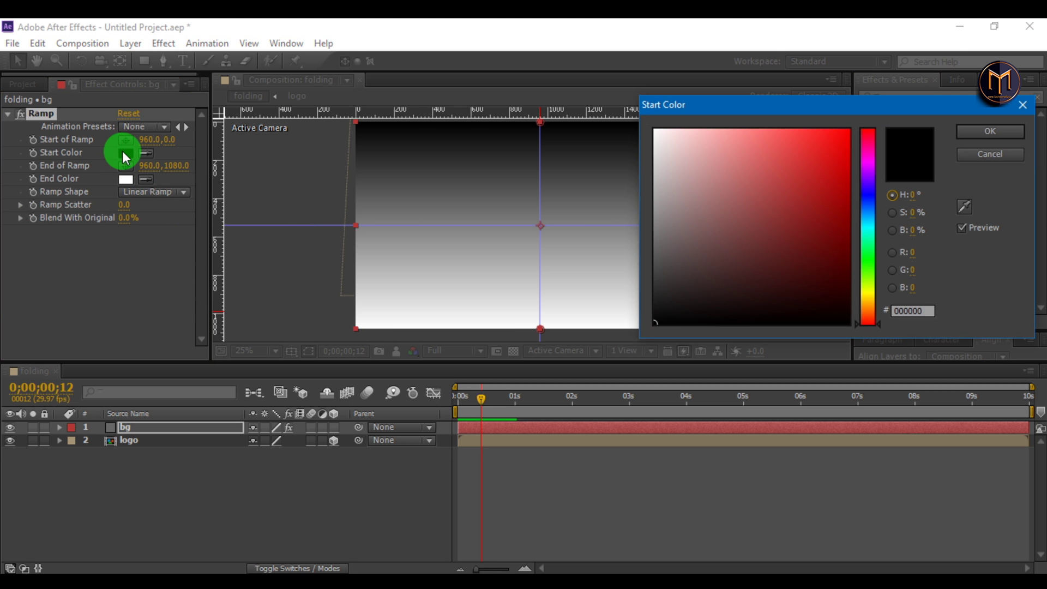
{"action": "left_click", "coordinate": [866, 190]}
{"action": "left_click_drag", "start_coordinate": [761, 309], "coordinate": [783, 299]}
{"action": "left_click", "coordinate": [971, 132]}
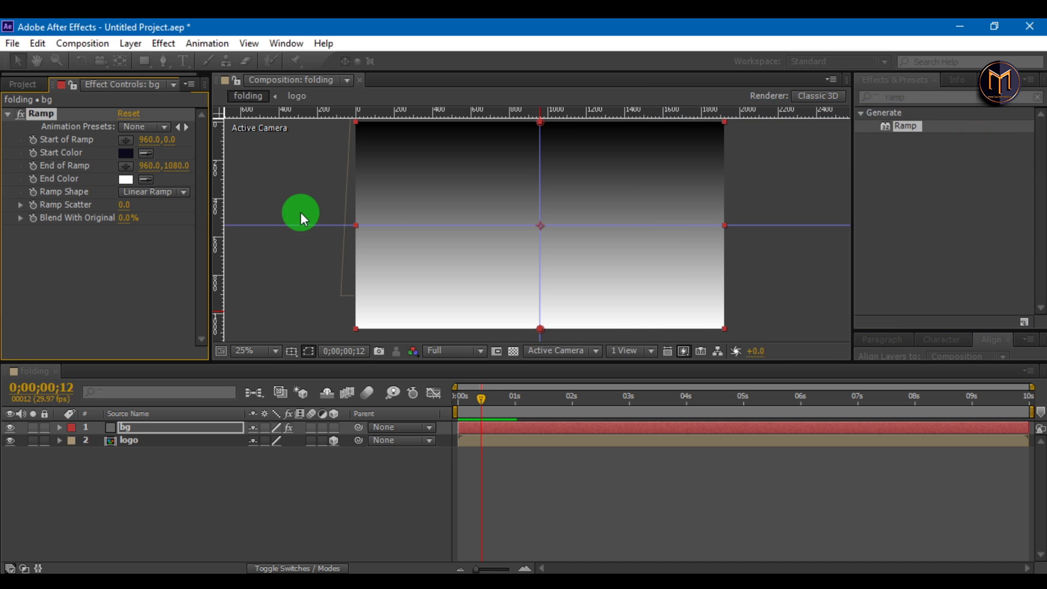
{"action": "left_click", "coordinate": [126, 180]}
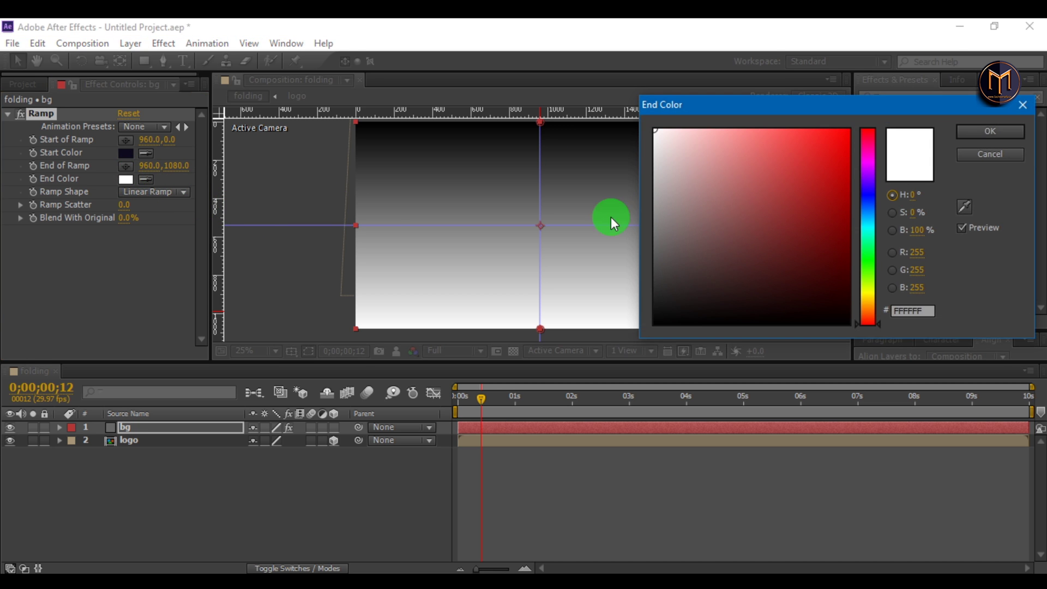
{"action": "left_click_drag", "start_coordinate": [872, 208], "coordinate": [869, 192]}
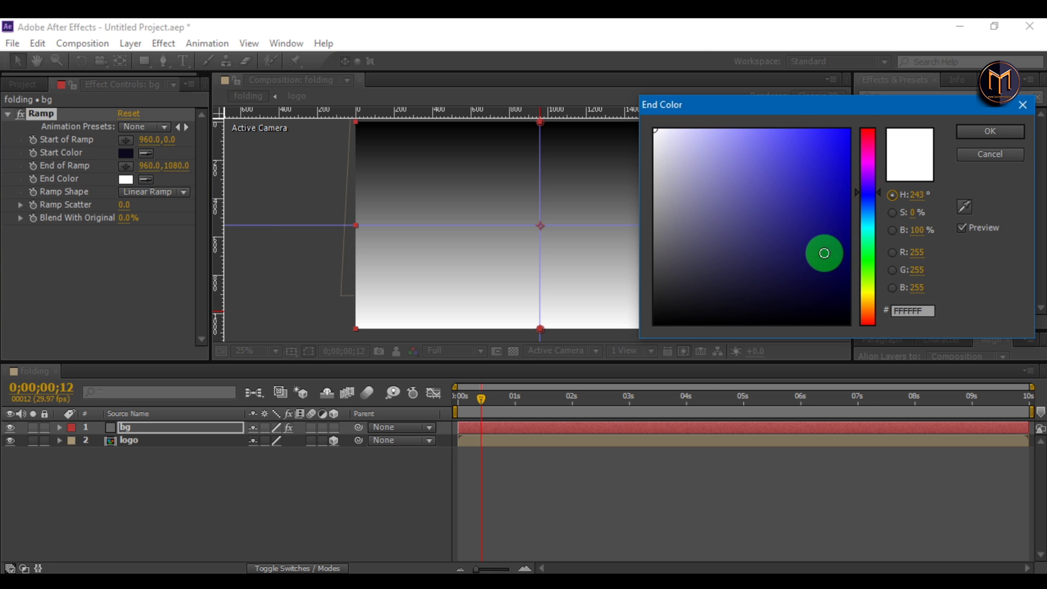
{"action": "left_click_drag", "start_coordinate": [823, 250], "coordinate": [844, 261]}
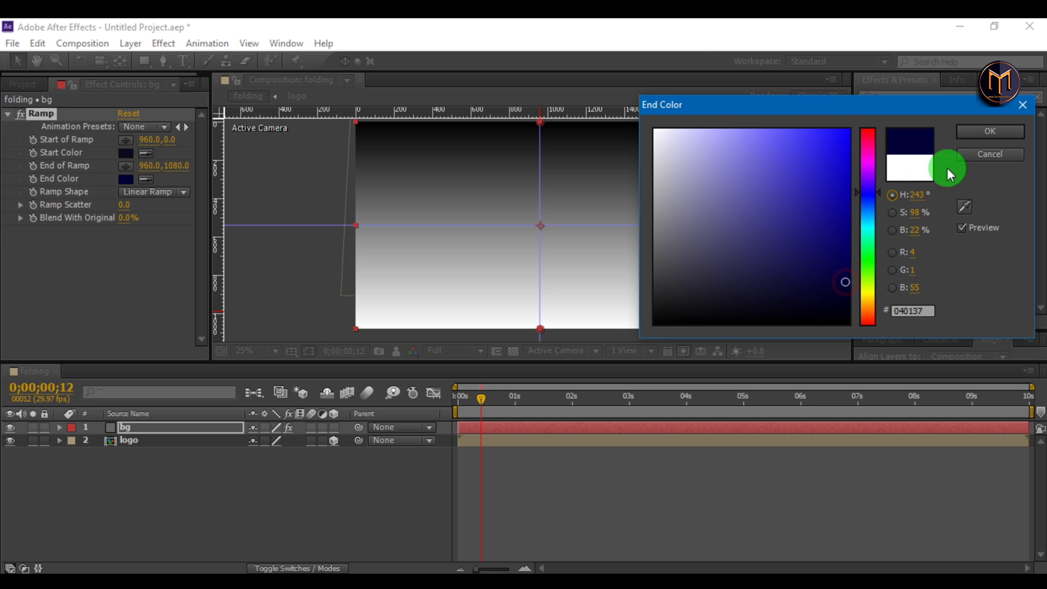
{"action": "left_click", "coordinate": [969, 130]}
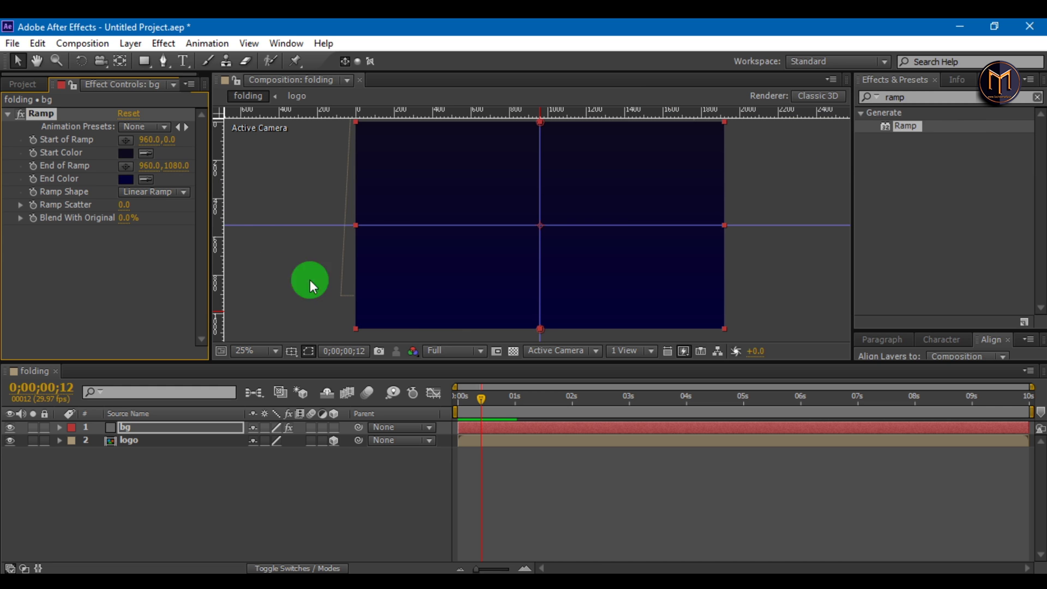
Place the ramp start point at top right (2088,60) and end point at bottom left (-168,1036).
{"action": "left_click_drag", "start_coordinate": [538, 329], "coordinate": [760, 172]}
{"action": "left_click_drag", "start_coordinate": [539, 122], "coordinate": [344, 319]}
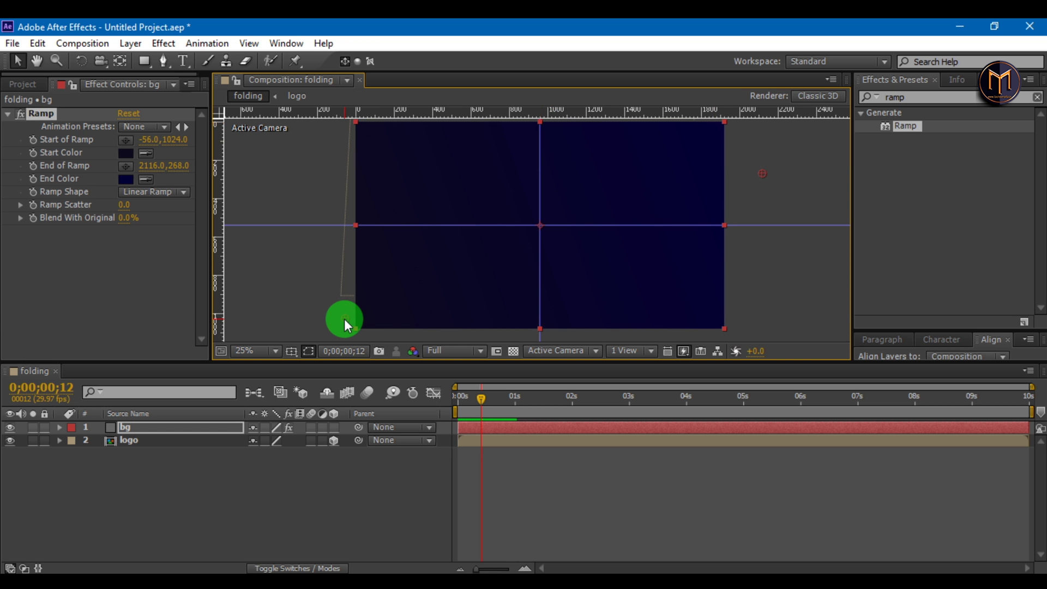
{"action": "left_click_drag", "start_coordinate": [344, 319], "coordinate": [739, 137]}
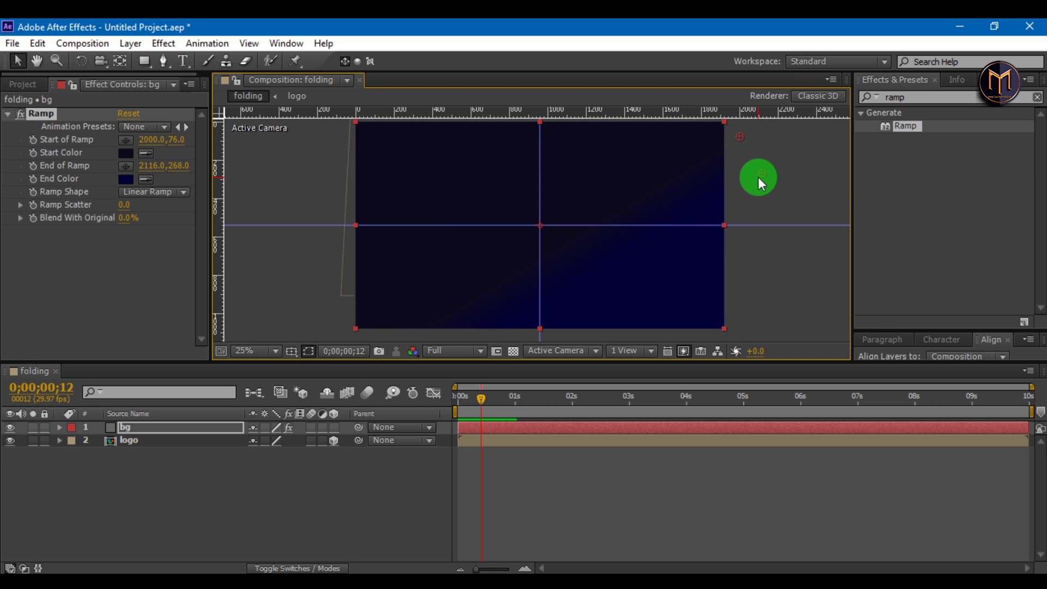
{"action": "left_click_drag", "start_coordinate": [762, 173], "coordinate": [322, 322]}
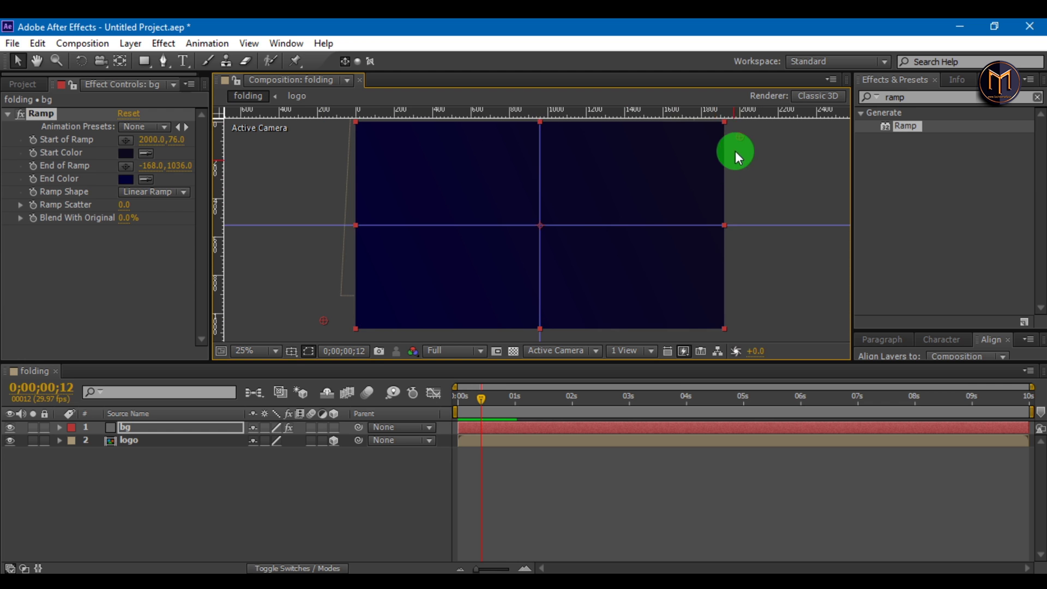
{"action": "left_click_drag", "start_coordinate": [739, 136], "coordinate": [757, 134]}
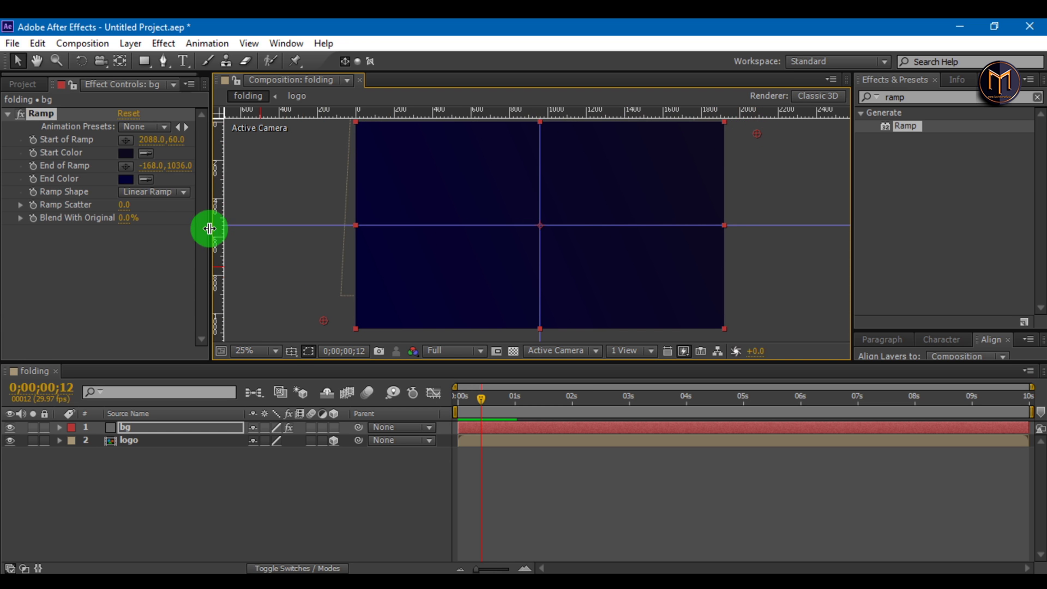
Drag the bg gradient layer below the logo layer in the timeline.
{"action": "left_click", "coordinate": [257, 292]}
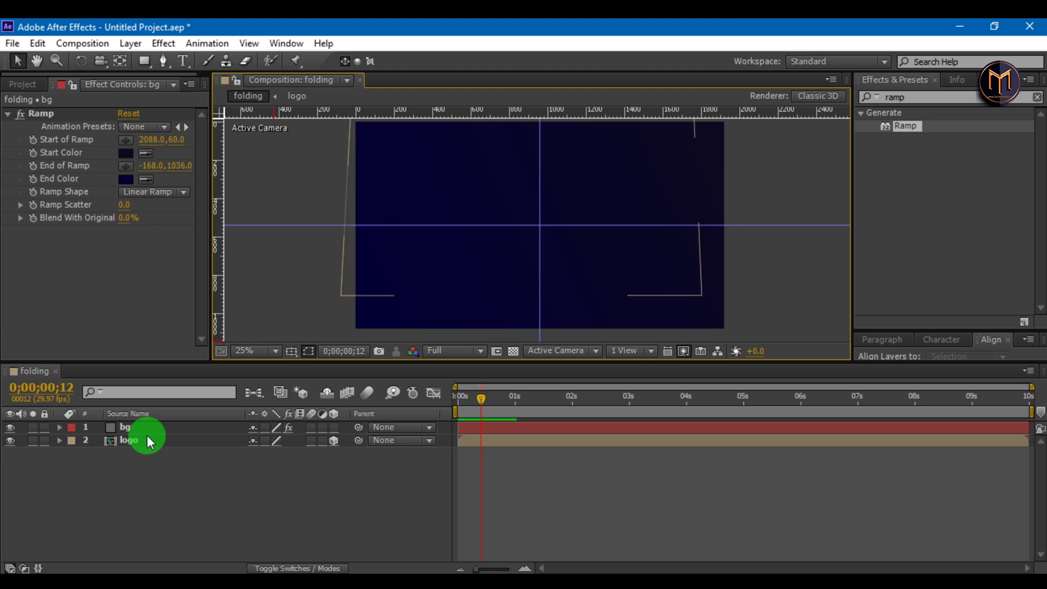
{"action": "left_click_drag", "start_coordinate": [143, 428], "coordinate": [139, 466]}
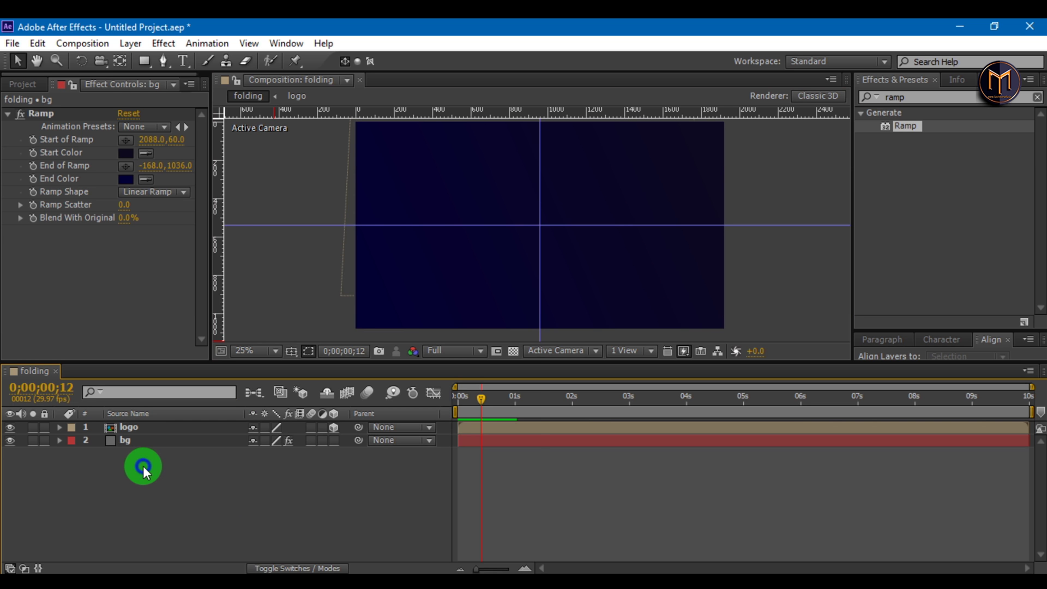
{"action": "right_click", "coordinate": [143, 465]}
Create a new solid layer named bg.
{"action": "mouse_move", "coordinate": [355, 315]}
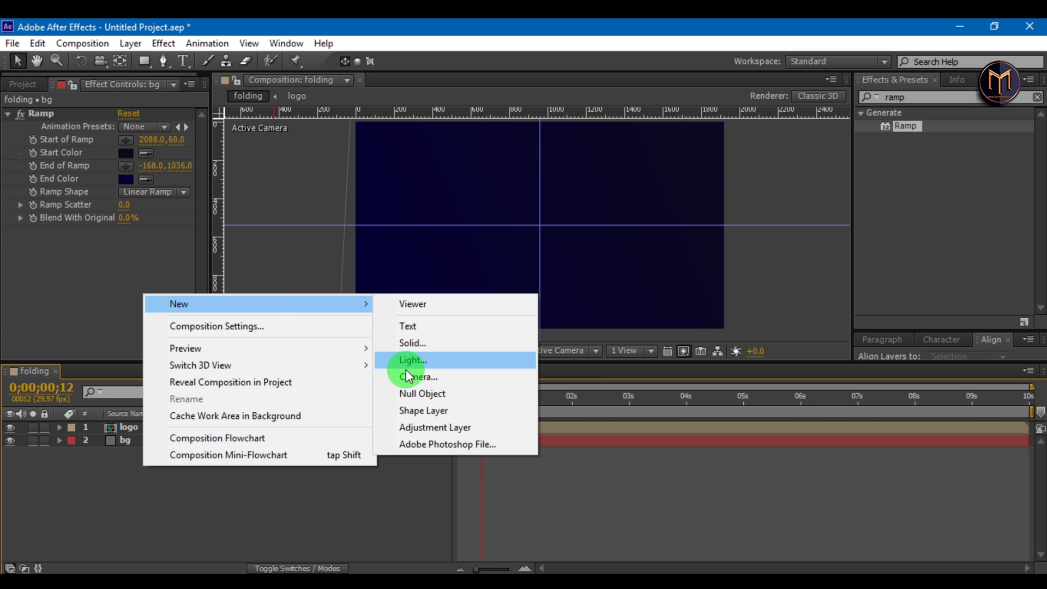
{"action": "left_click", "coordinate": [407, 345]}
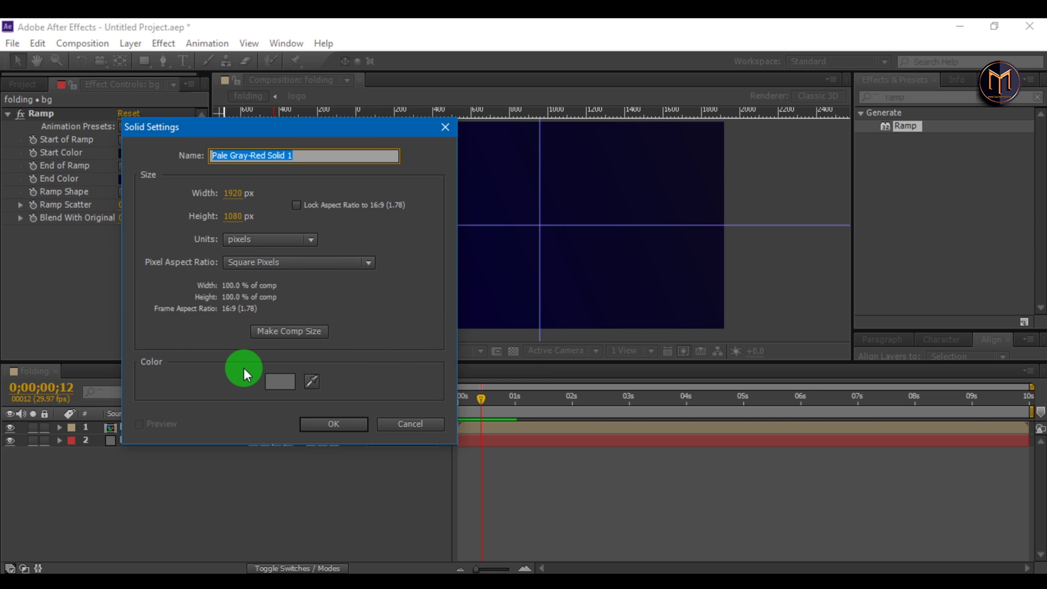
{"action": "type", "text": "bg"}
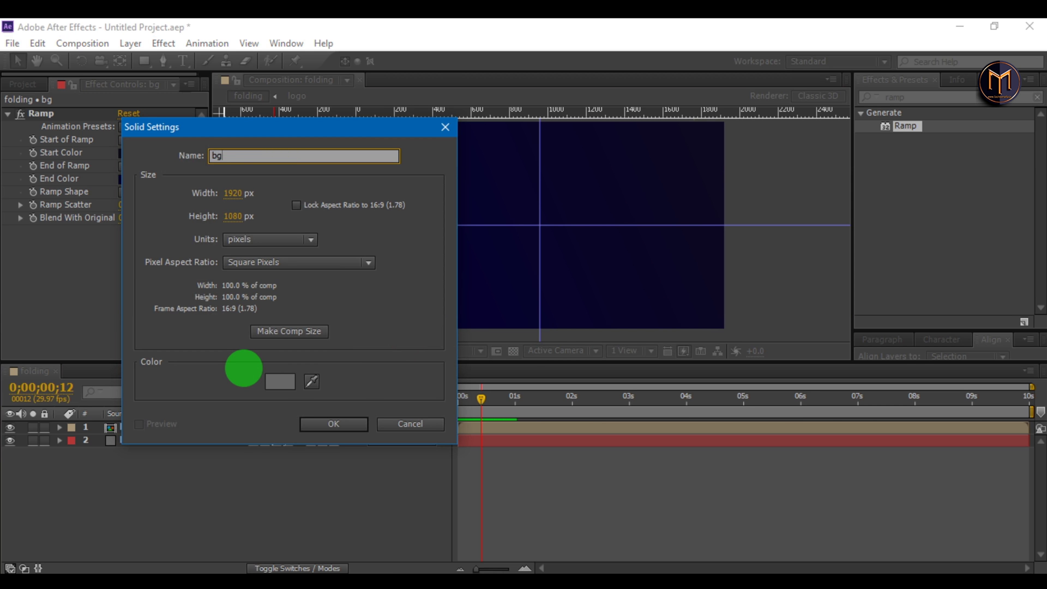
{"action": "key", "text": "Return"}
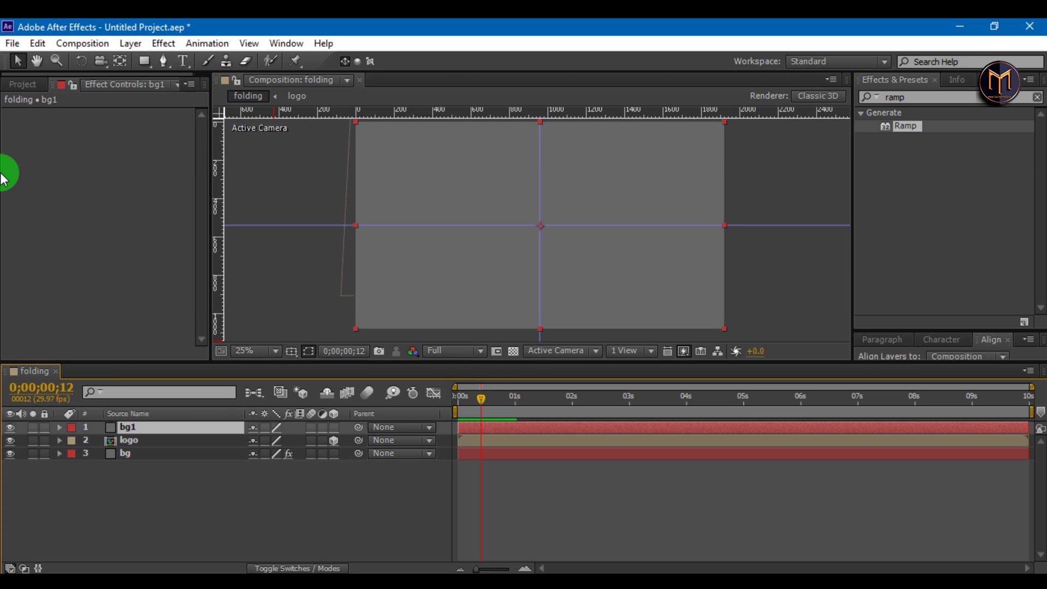
Apply Video Copilot's Optical Flares effect to the new solid.
{"action": "left_click", "coordinate": [158, 43]}
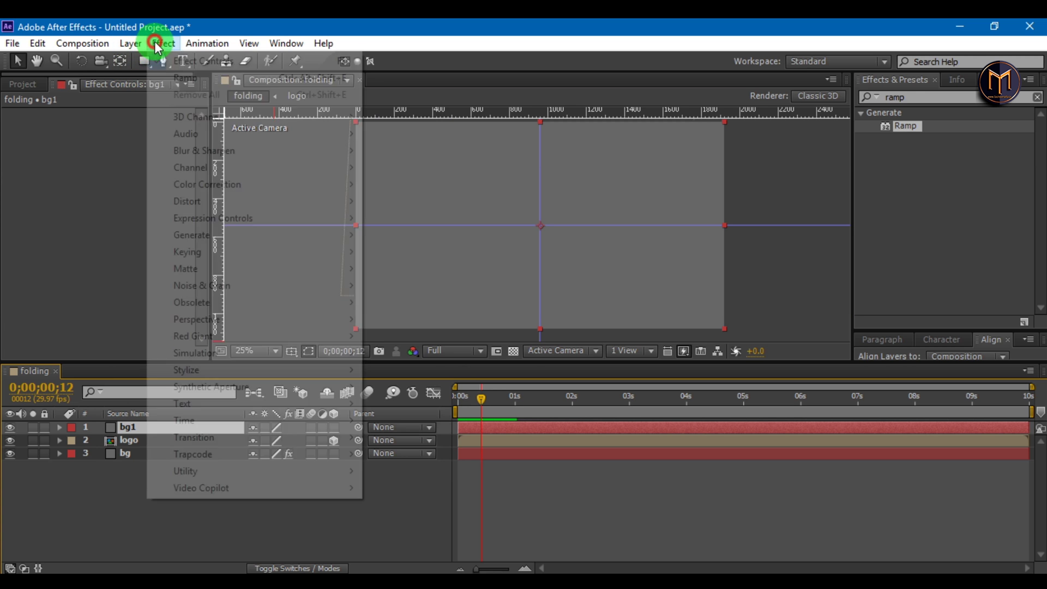
{"action": "mouse_move", "coordinate": [232, 489]}
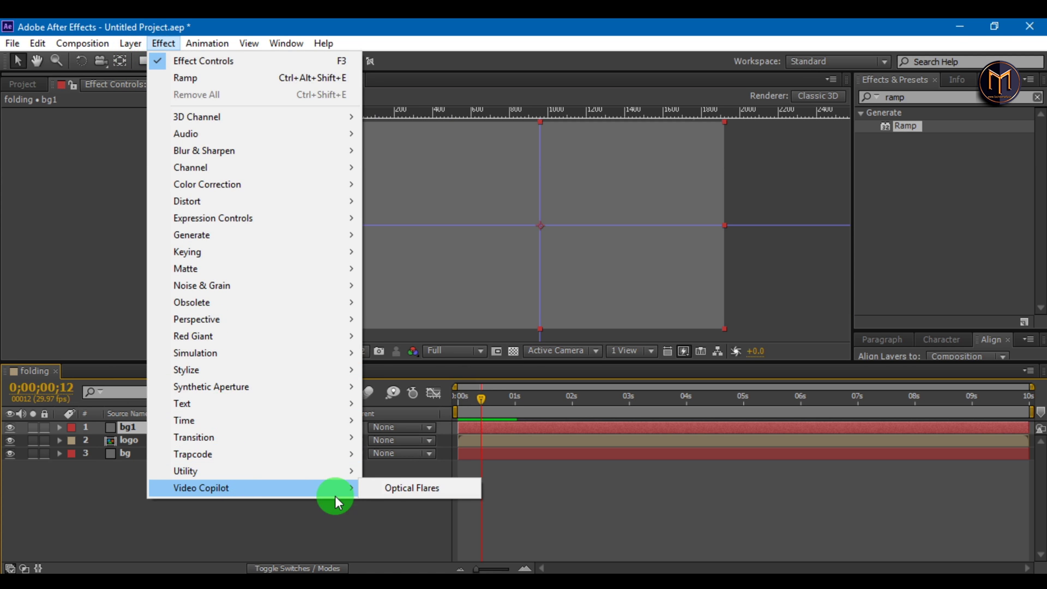
{"action": "left_click", "coordinate": [391, 490]}
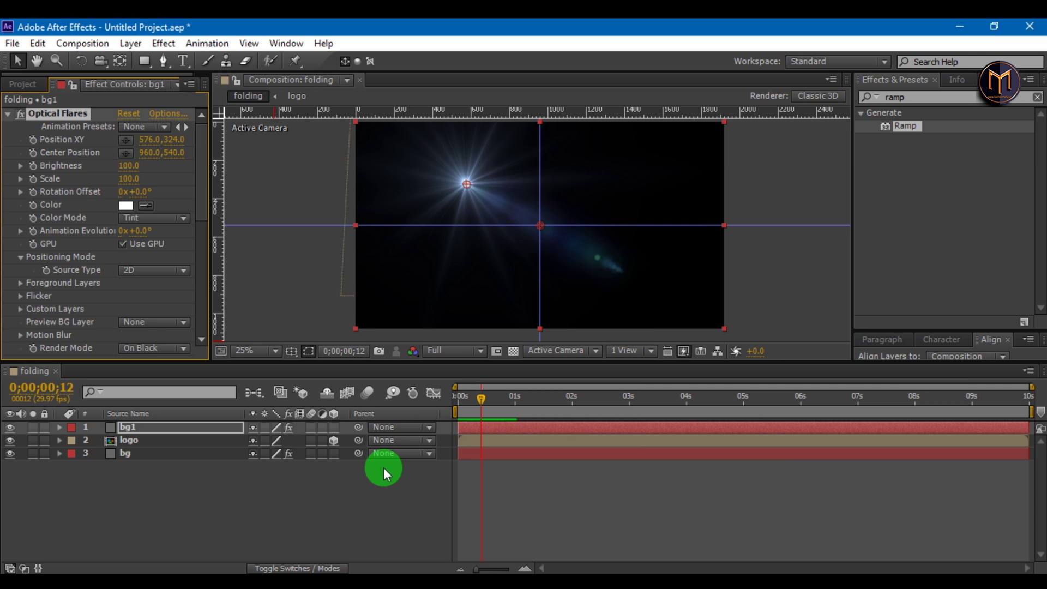
In Optical Flares Options, browse the Light presets and choose Sun Digital.
{"action": "left_click", "coordinate": [159, 113]}
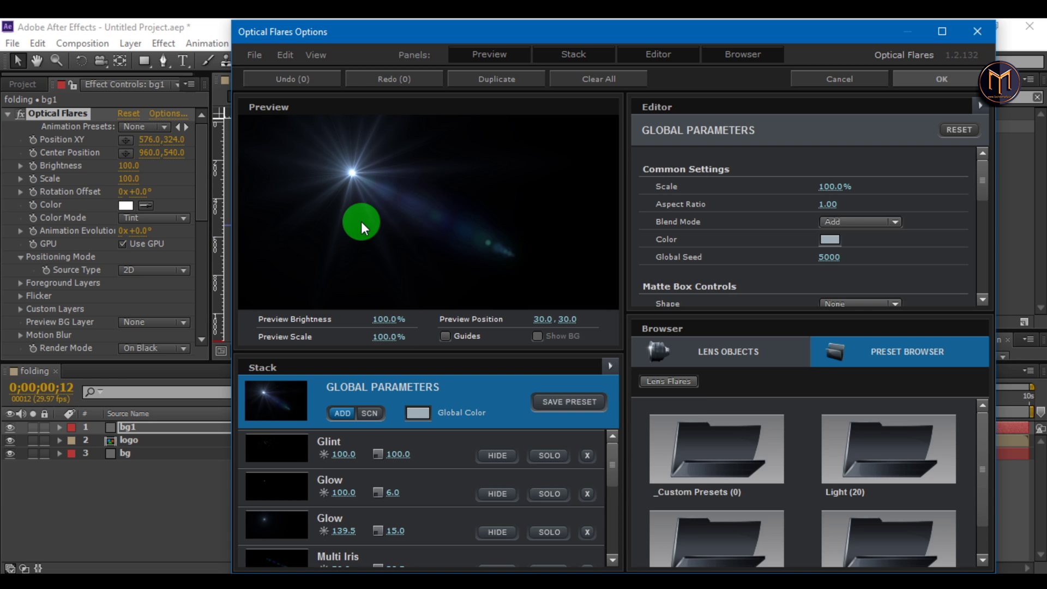
{"action": "double_click", "coordinate": [850, 456]}
{"action": "left_click", "coordinate": [849, 456]}
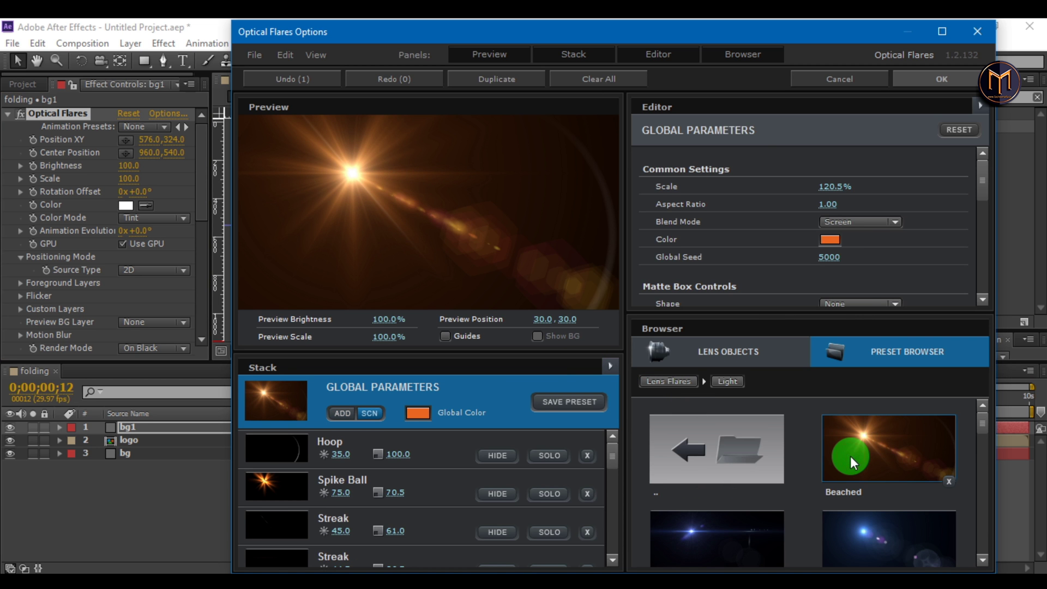
{"action": "scroll", "coordinate": [838, 456], "scroll_direction": "down", "scroll_amount": 3}
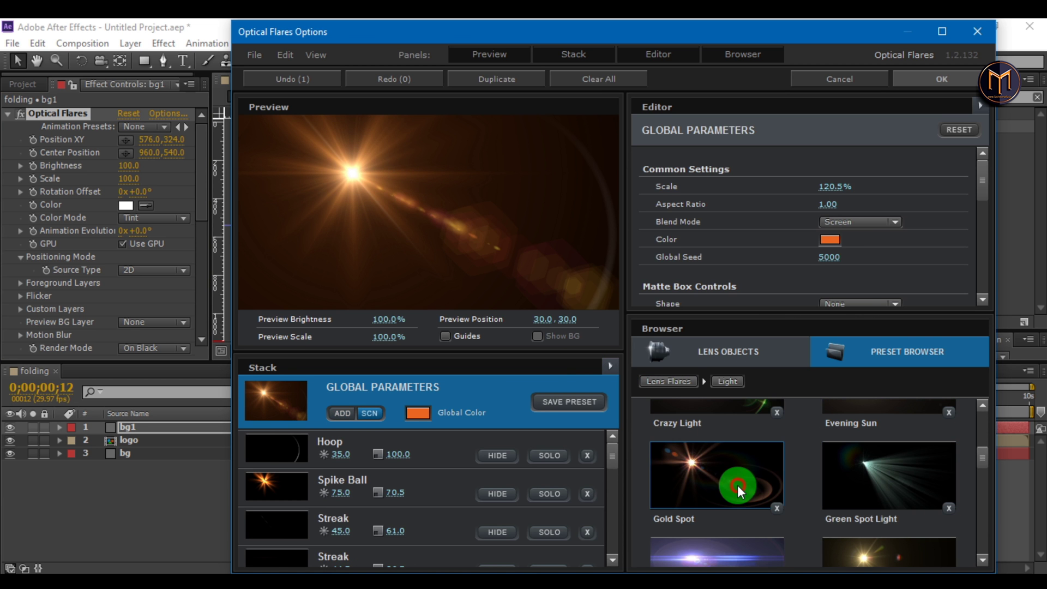
{"action": "left_click", "coordinate": [827, 472]}
{"action": "scroll", "coordinate": [829, 471], "scroll_direction": "down", "scroll_amount": 2}
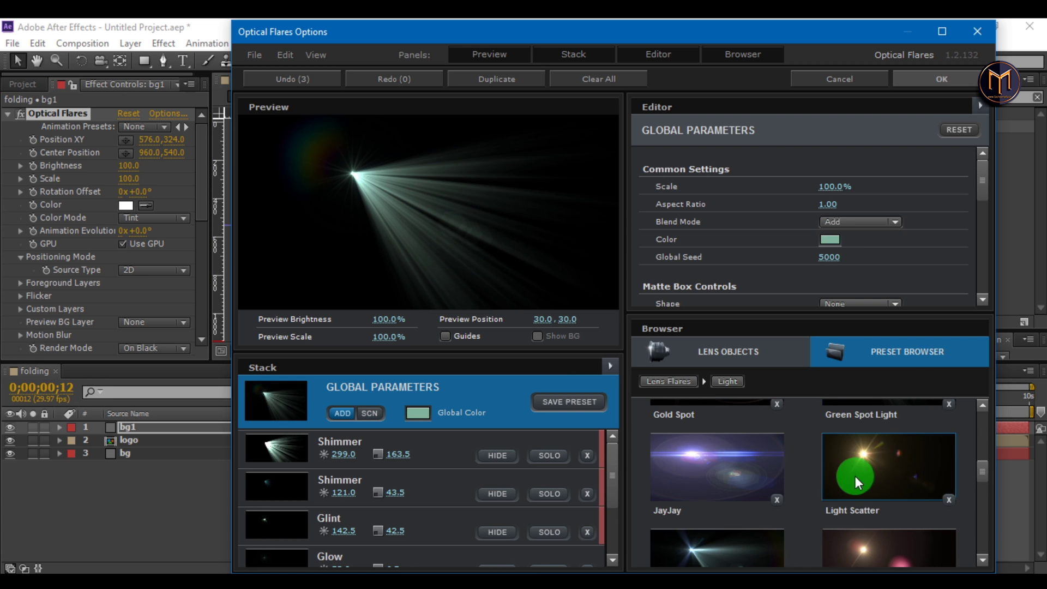
{"action": "left_click", "coordinate": [839, 473]}
{"action": "scroll", "coordinate": [839, 473], "scroll_direction": "down", "scroll_amount": 6}
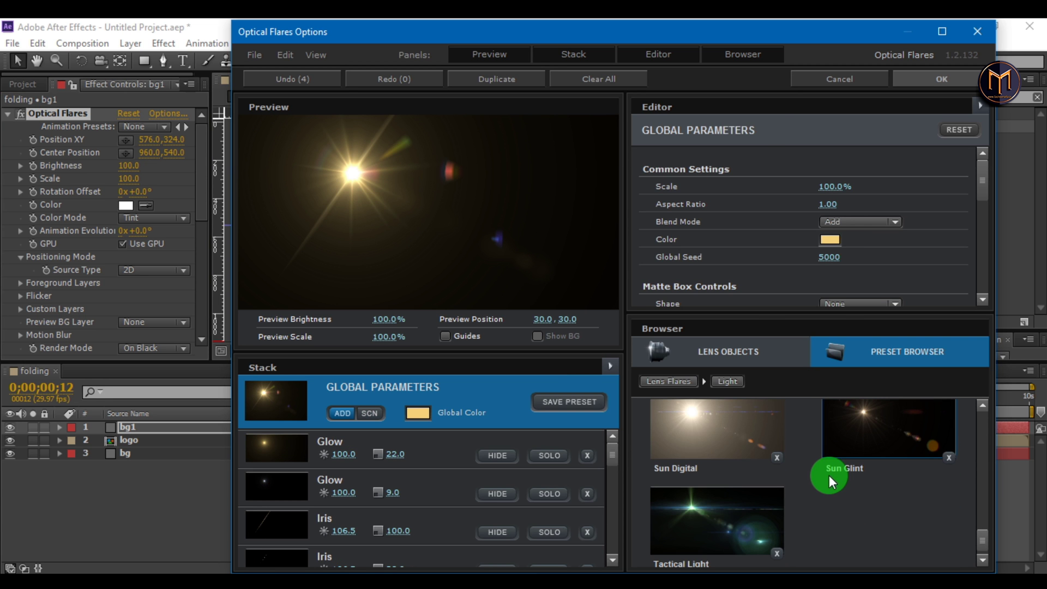
{"action": "left_click", "coordinate": [709, 446]}
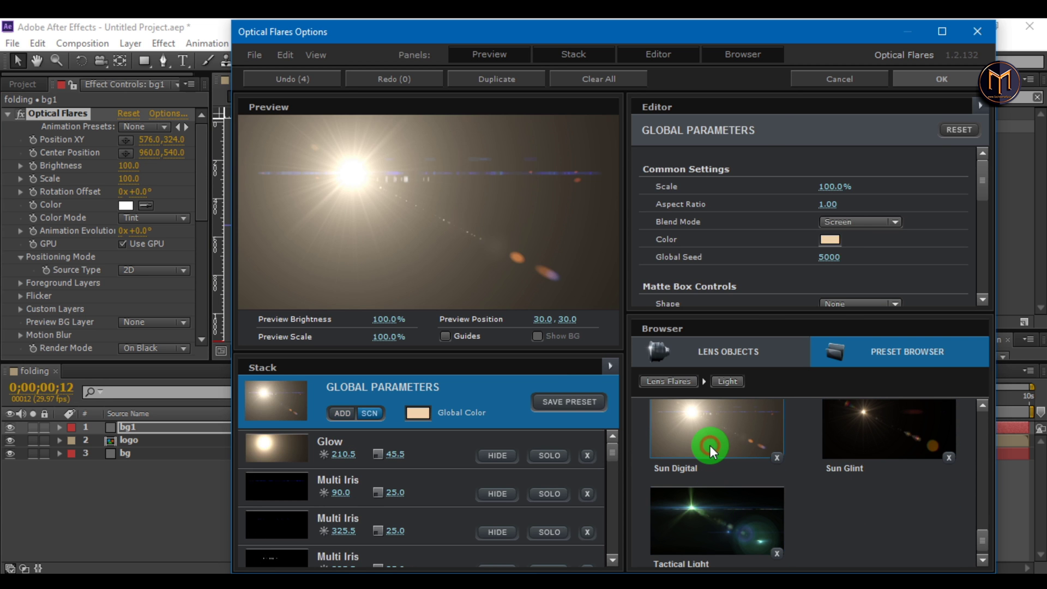
{"action": "left_click_drag", "start_coordinate": [709, 445], "coordinate": [456, 474]}
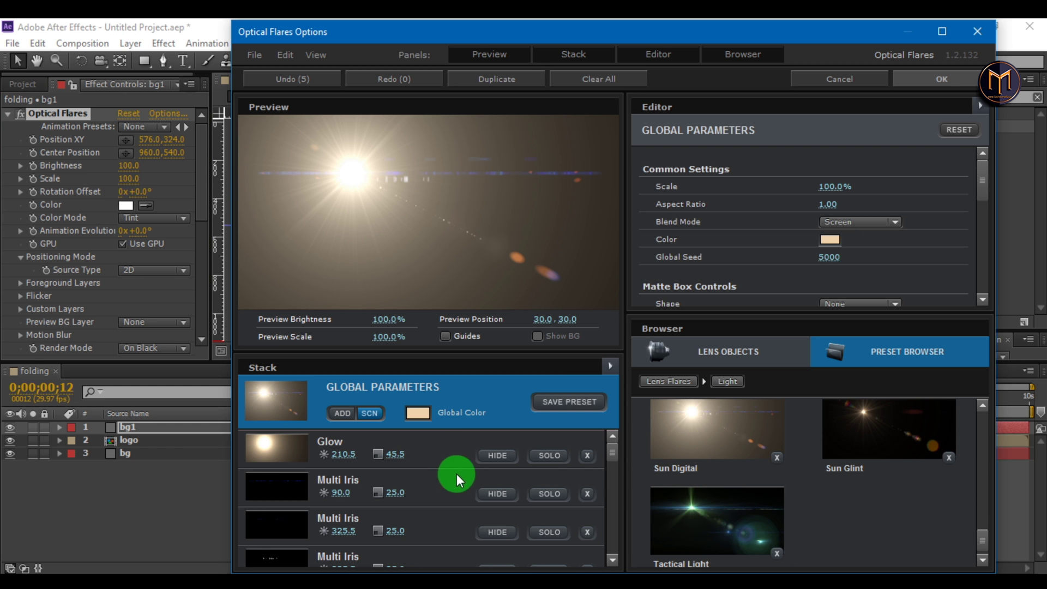
Hide the Multi Iris and Iris elements in the flare's Stack.
{"action": "left_click", "coordinate": [485, 493]}
{"action": "left_click", "coordinate": [490, 528]}
{"action": "scroll", "coordinate": [492, 545], "scroll_direction": "down", "scroll_amount": 3}
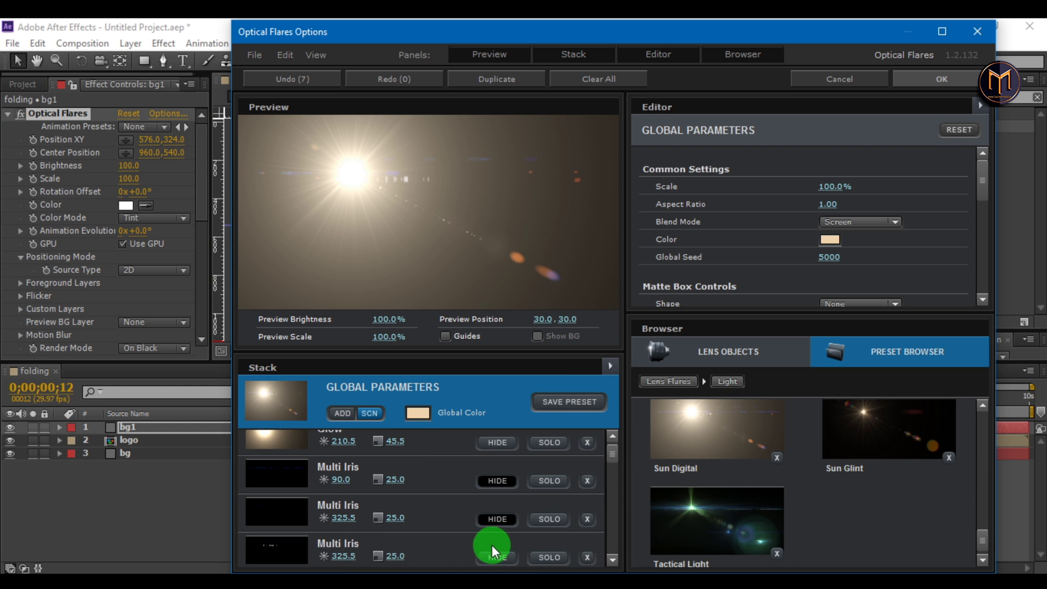
{"action": "left_click", "coordinate": [483, 537]}
{"action": "left_click", "coordinate": [472, 530]}
{"action": "scroll", "coordinate": [460, 500], "scroll_direction": "down", "scroll_amount": 2}
{"action": "left_click", "coordinate": [491, 505]}
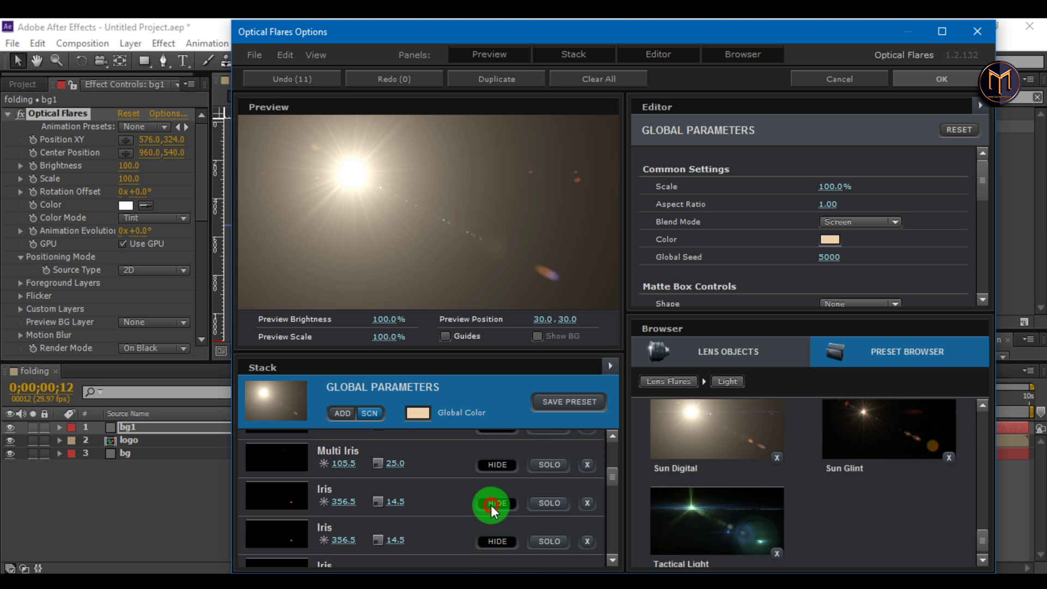
{"action": "scroll", "coordinate": [491, 507], "scroll_direction": "down", "scroll_amount": 1}
{"action": "left_click", "coordinate": [486, 515]}
{"action": "scroll", "coordinate": [483, 521], "scroll_direction": "down", "scroll_amount": 1}
{"action": "left_click", "coordinate": [480, 525]}
{"action": "scroll", "coordinate": [475, 528], "scroll_direction": "down", "scroll_amount": 1}
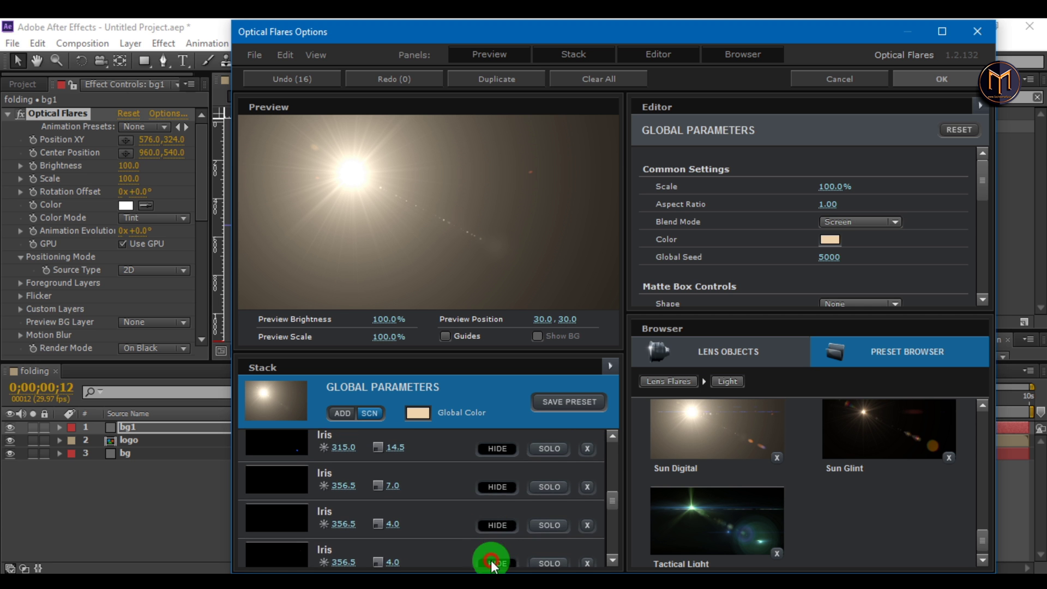
{"action": "scroll", "coordinate": [491, 545], "scroll_direction": "down", "scroll_amount": 1}
{"action": "left_click", "coordinate": [492, 537]}
{"action": "scroll", "coordinate": [449, 446], "scroll_direction": "down", "scroll_amount": 1}
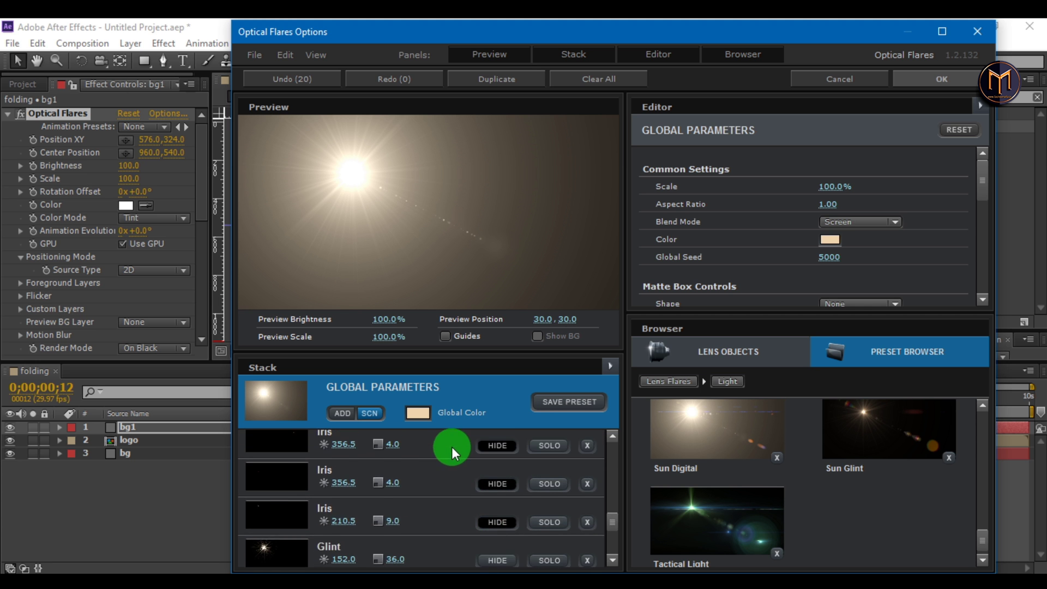
{"action": "scroll", "coordinate": [452, 447], "scroll_direction": "down", "scroll_amount": 1}
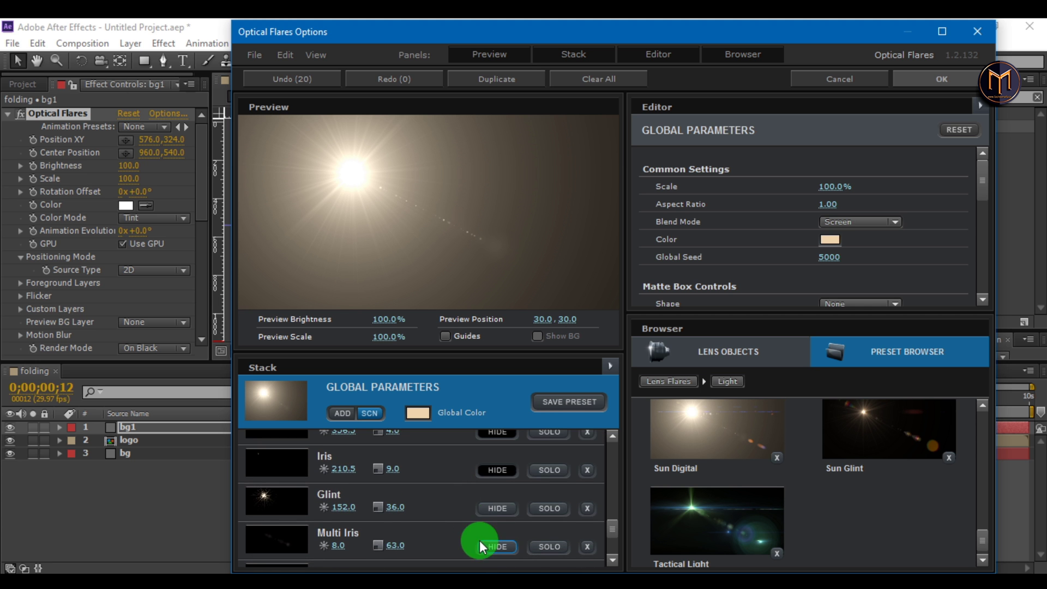
Set the flare's Global colour to light blue (66AEFF) and close Optical Flares Options.
{"action": "left_click", "coordinate": [825, 240]}
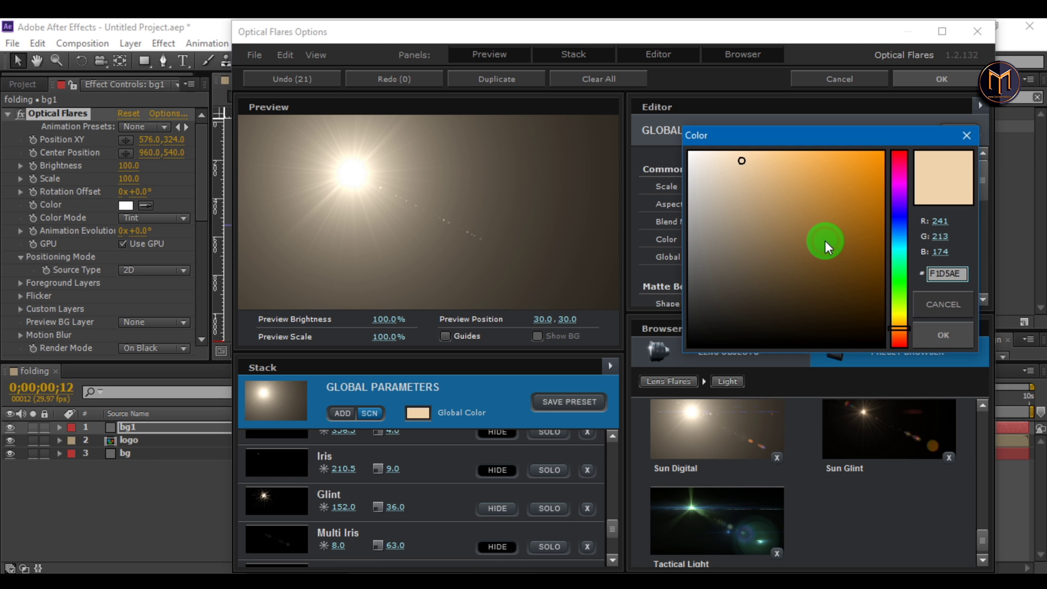
{"action": "left_click", "coordinate": [892, 231]}
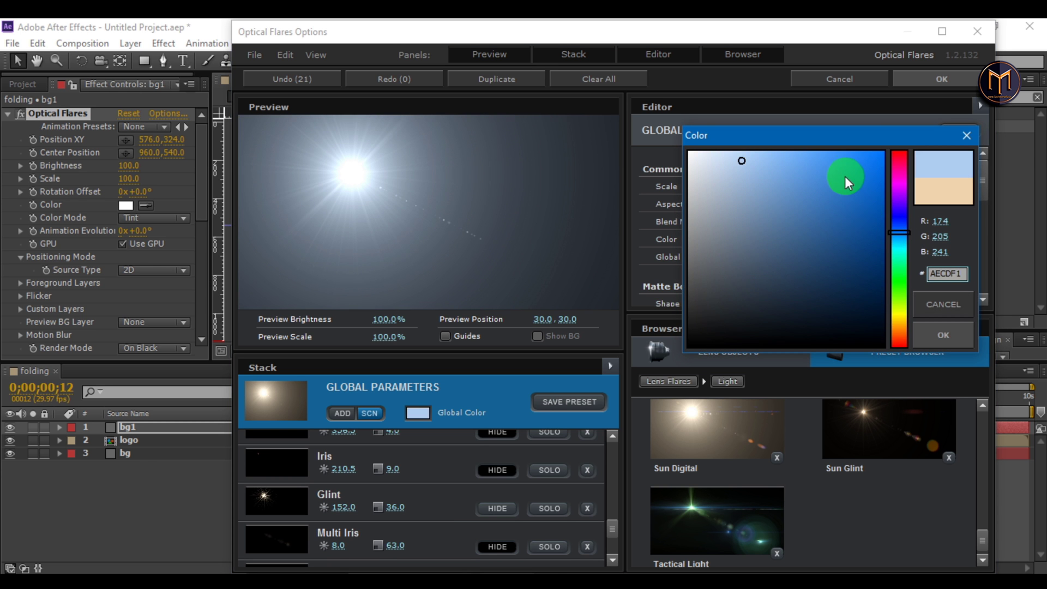
{"action": "mouse_move", "coordinate": [845, 175]}
{"action": "left_mouse_down"}
{"action": "mouse_move", "coordinate": [870, 158]}
{"action": "mouse_move", "coordinate": [805, 152]}
{"action": "left_mouse_up"}
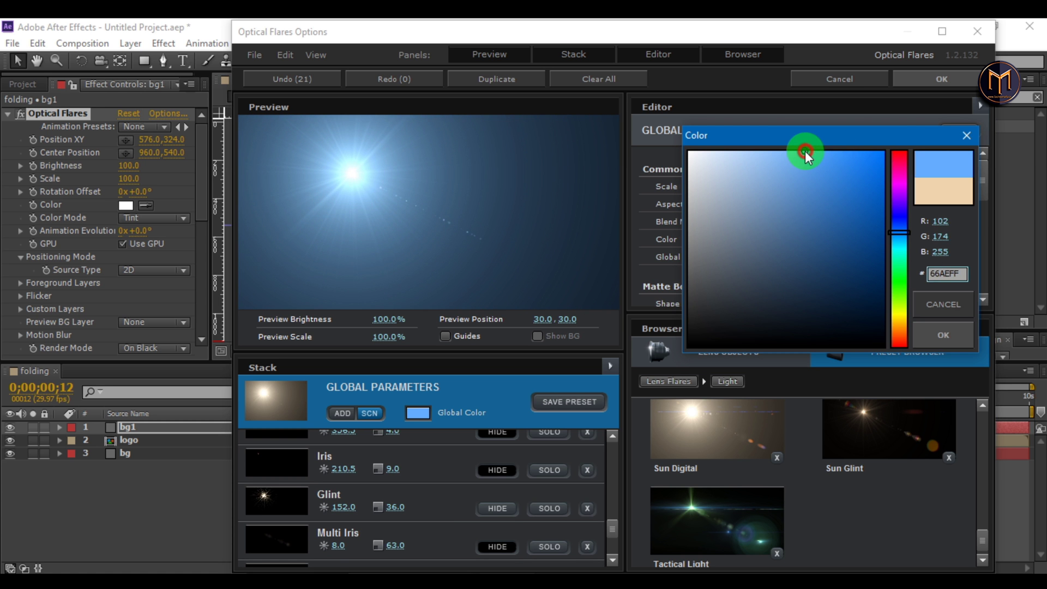
{"action": "left_click", "coordinate": [931, 333]}
{"action": "left_click", "coordinate": [943, 80]}
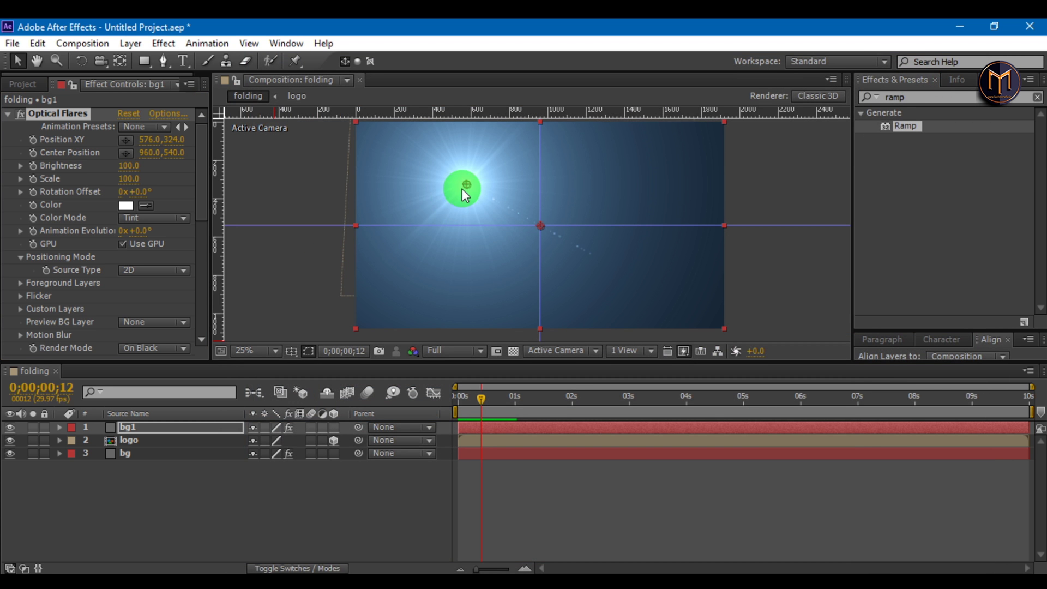
Move the flare centre to the lower-left (-192,996), place bg1 under logo, go to 0;00;02;04.
{"action": "left_click_drag", "start_coordinate": [464, 185], "coordinate": [318, 311]}
{"action": "left_click_drag", "start_coordinate": [136, 428], "coordinate": [140, 447]}
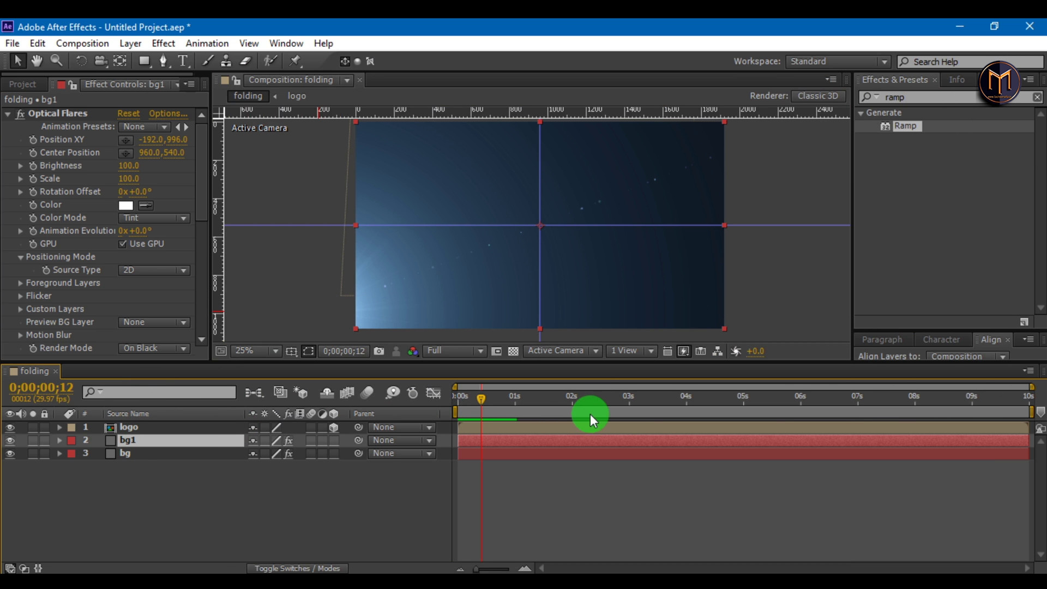
{"action": "left_click", "coordinate": [580, 400]}
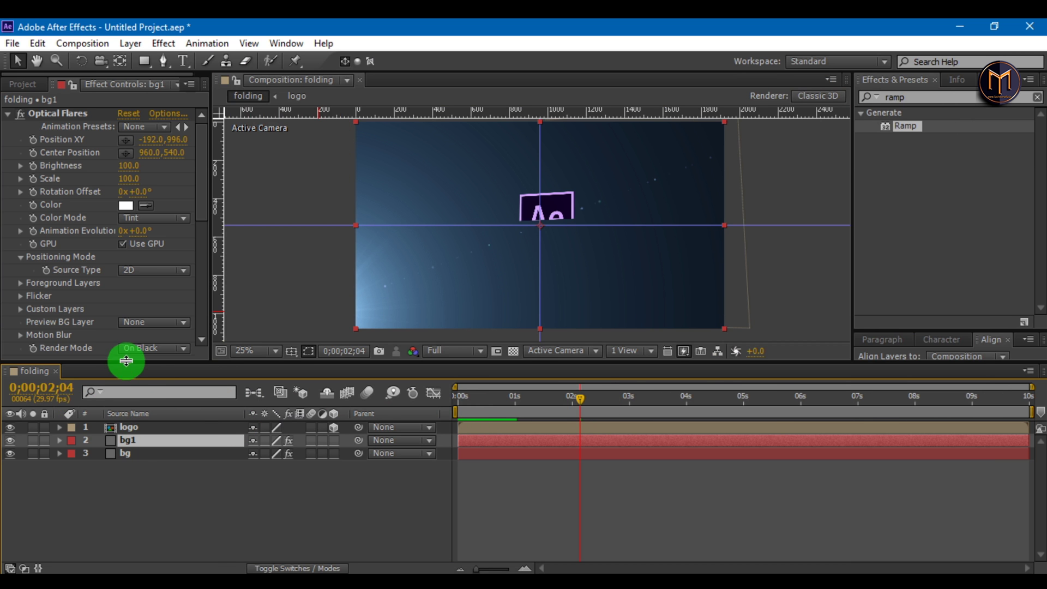
Set the flare's Render Mode to On Transparent.
{"action": "scroll", "coordinate": [174, 292], "scroll_direction": "down", "scroll_amount": 4}
{"action": "left_click", "coordinate": [140, 244]}
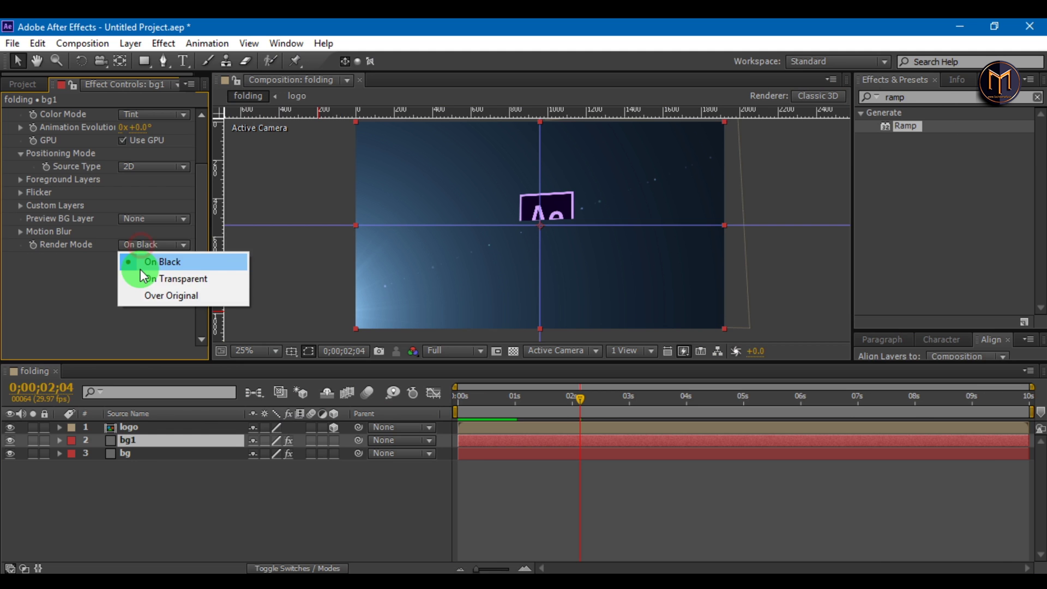
{"action": "left_click", "coordinate": [140, 278]}
{"action": "left_click", "coordinate": [144, 433]}
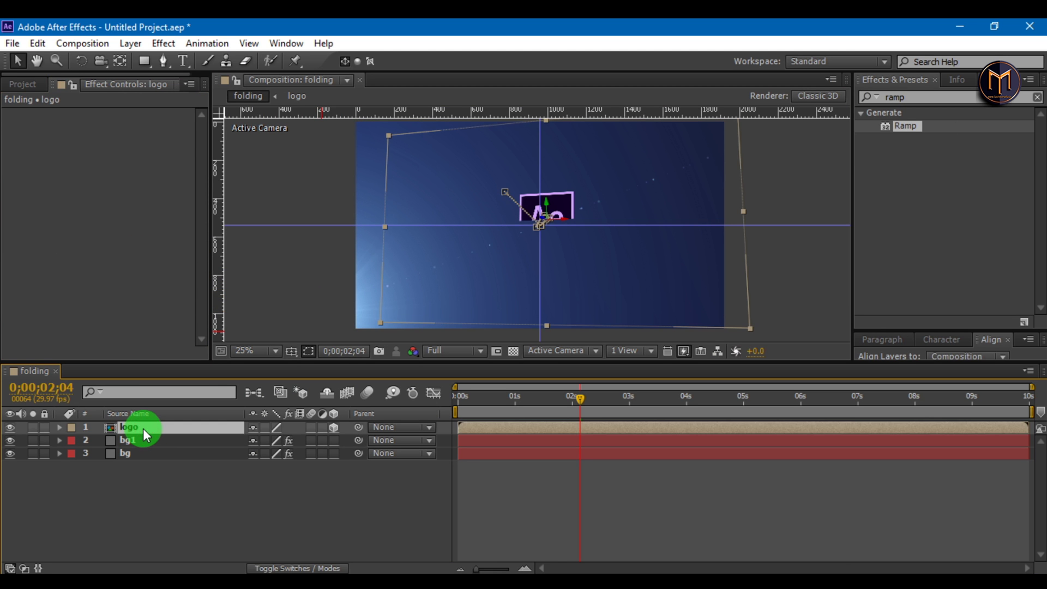
Add a new text layer reading 'After Effects'.
{"action": "left_click", "coordinate": [167, 472]}
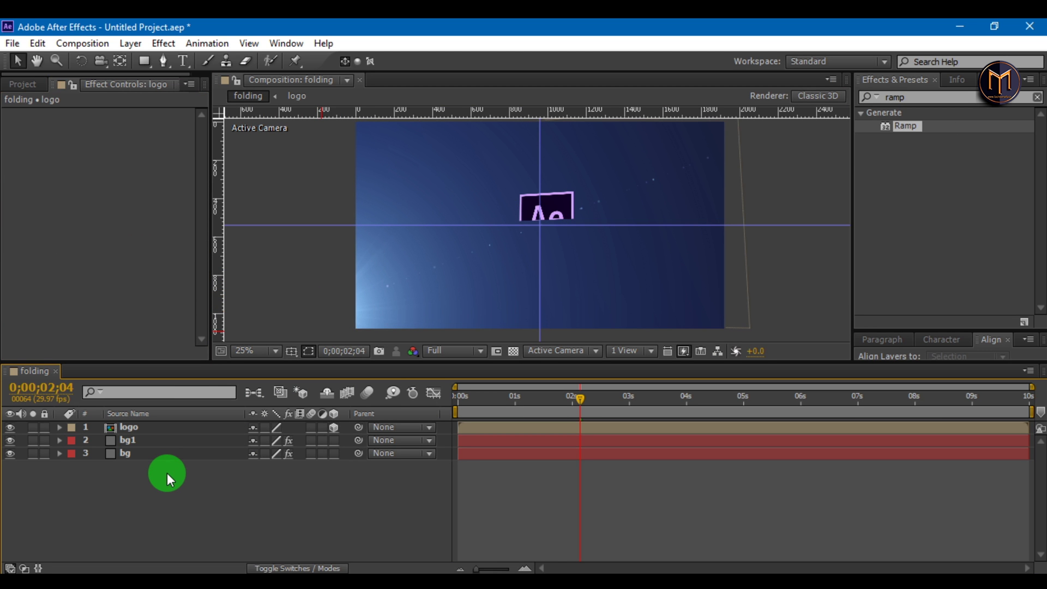
{"action": "right_click", "coordinate": [166, 473]}
{"action": "mouse_move", "coordinate": [292, 314]}
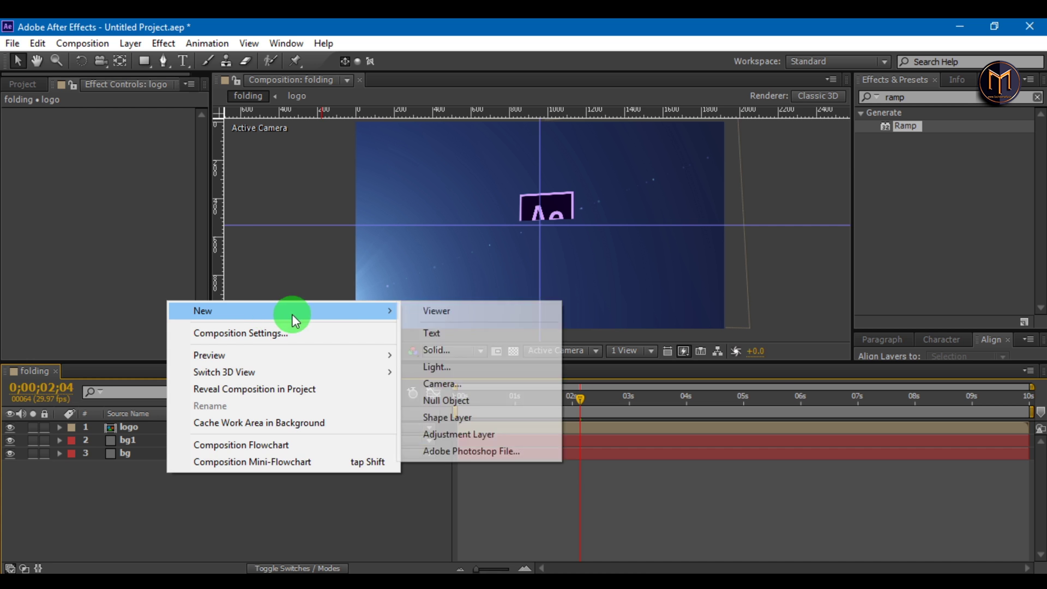
{"action": "left_click", "coordinate": [442, 338]}
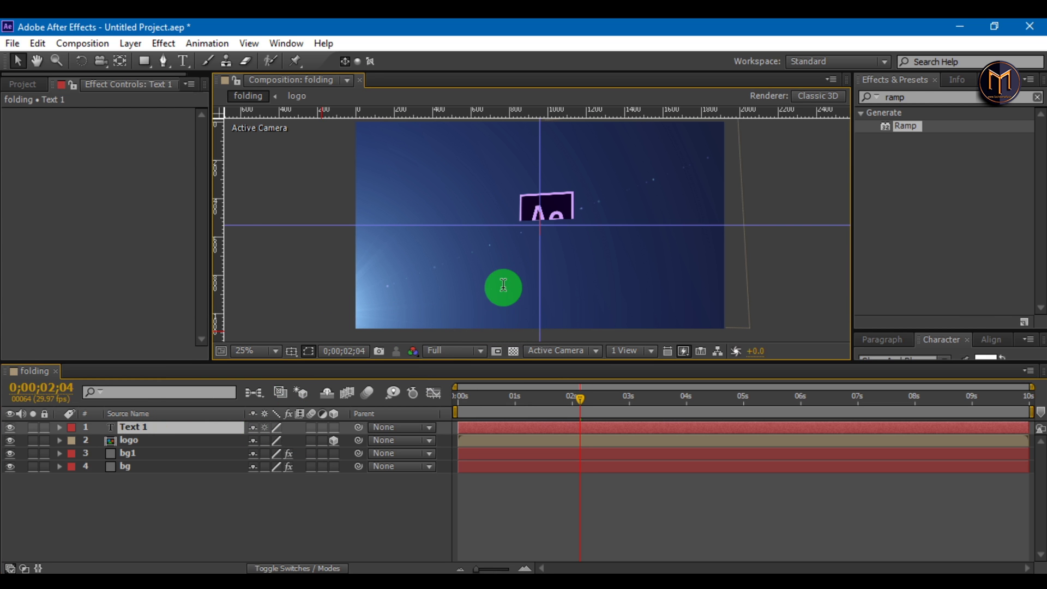
{"action": "type", "text": "Af"}
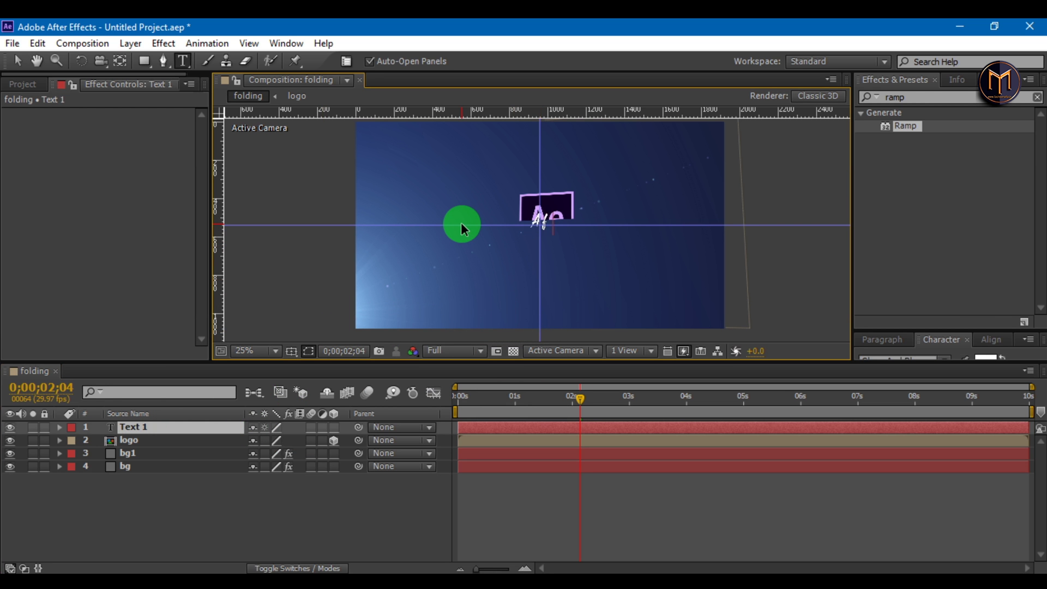
{"action": "type", "text": "ter Effects"}
{"action": "left_click", "coordinate": [137, 429]}
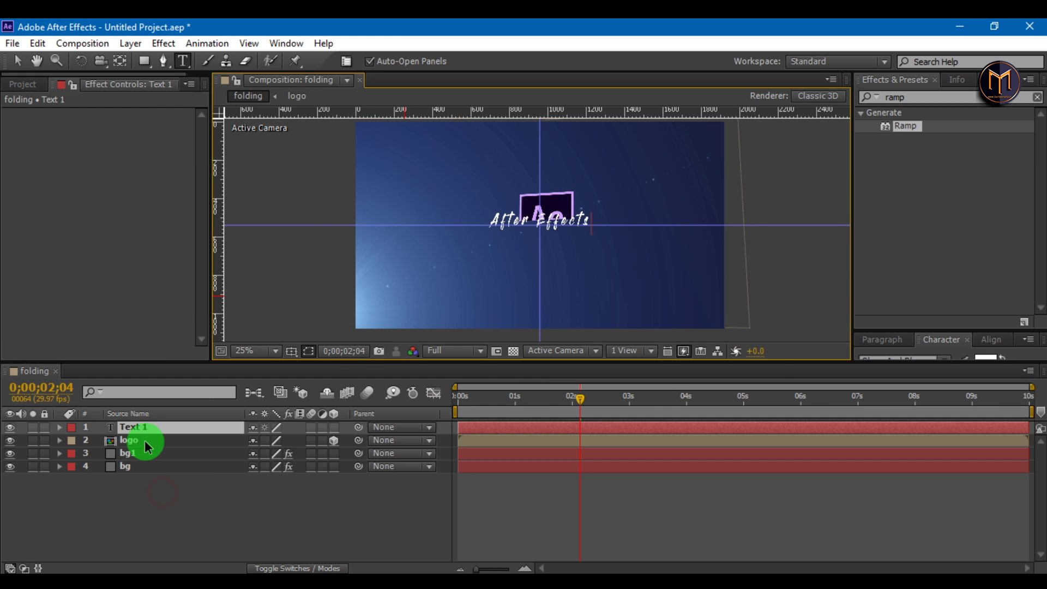
At 3;22, move the 'After Effects' text below the Ae logo.
{"action": "left_click", "coordinate": [664, 400]}
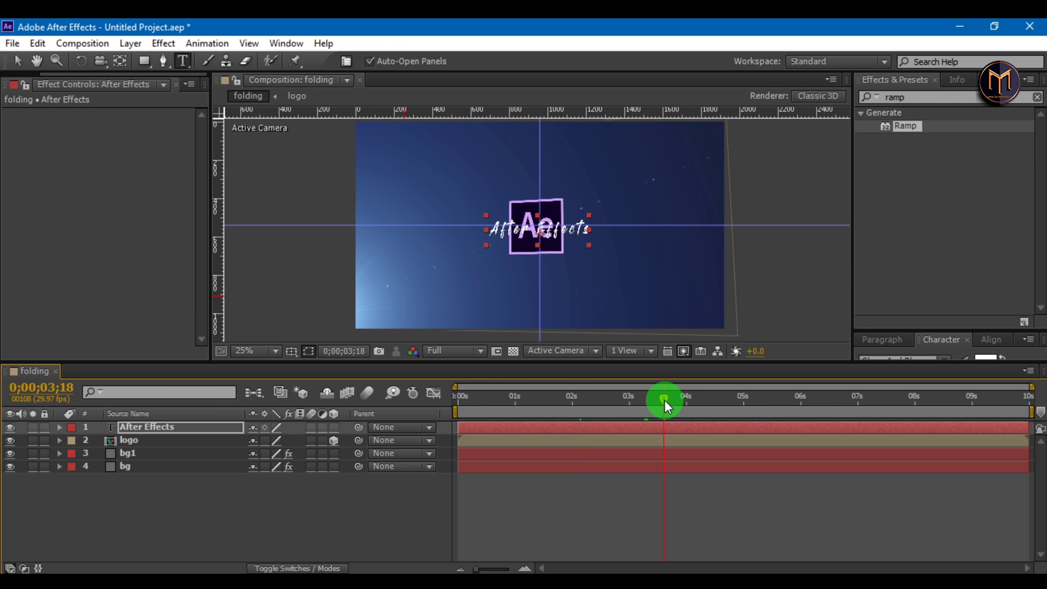
{"action": "left_click_drag", "start_coordinate": [664, 404], "coordinate": [672, 402]}
{"action": "left_click", "coordinate": [540, 277]}
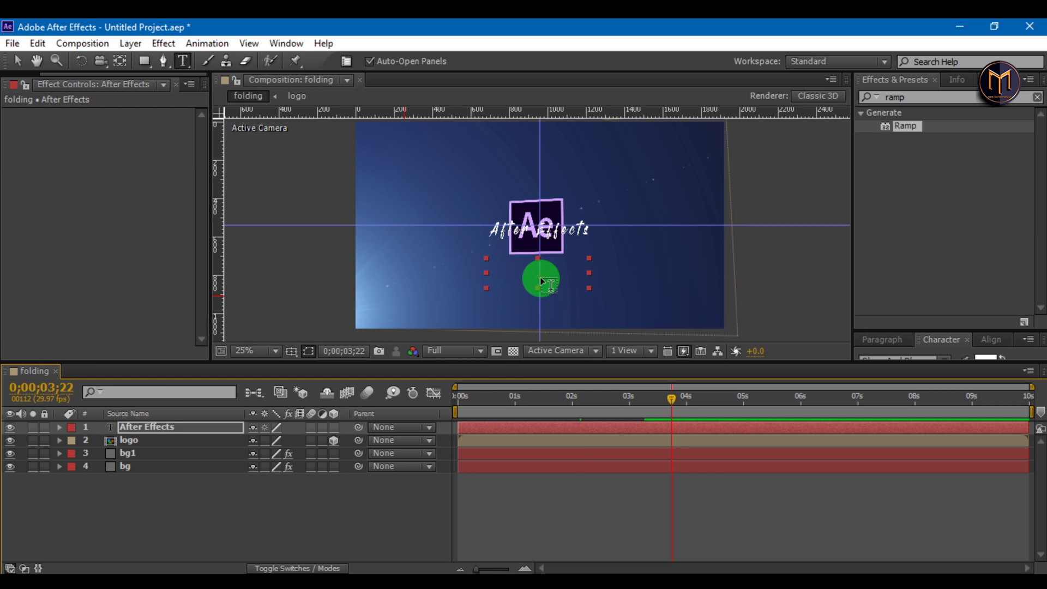
{"action": "left_click", "coordinate": [433, 362]}
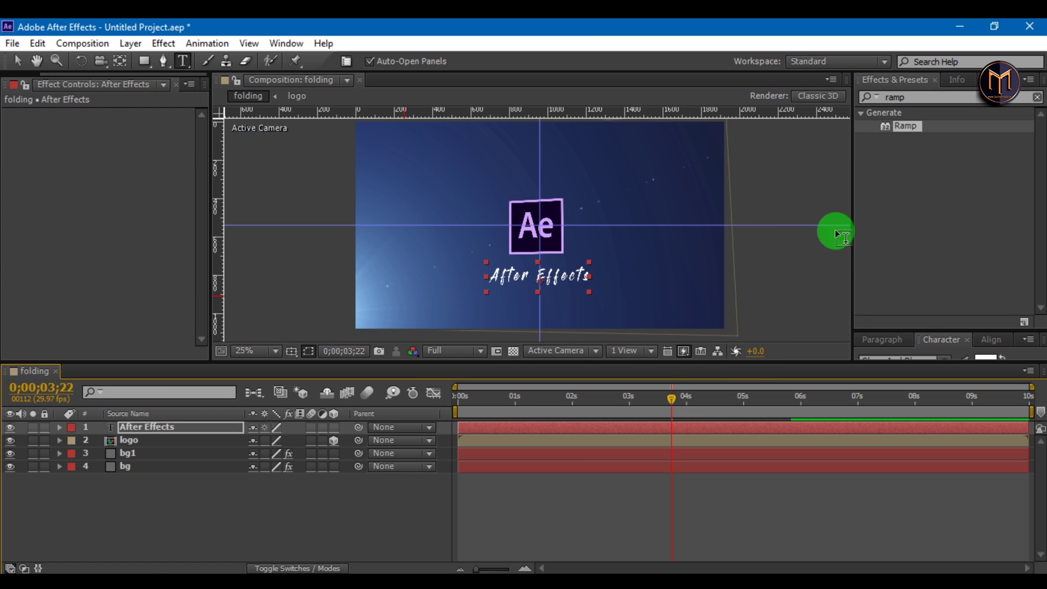
Set the text to 60 px in High Tower Text.
{"action": "left_click_drag", "start_coordinate": [918, 329], "coordinate": [911, 200]}
{"action": "left_click", "coordinate": [885, 268]}
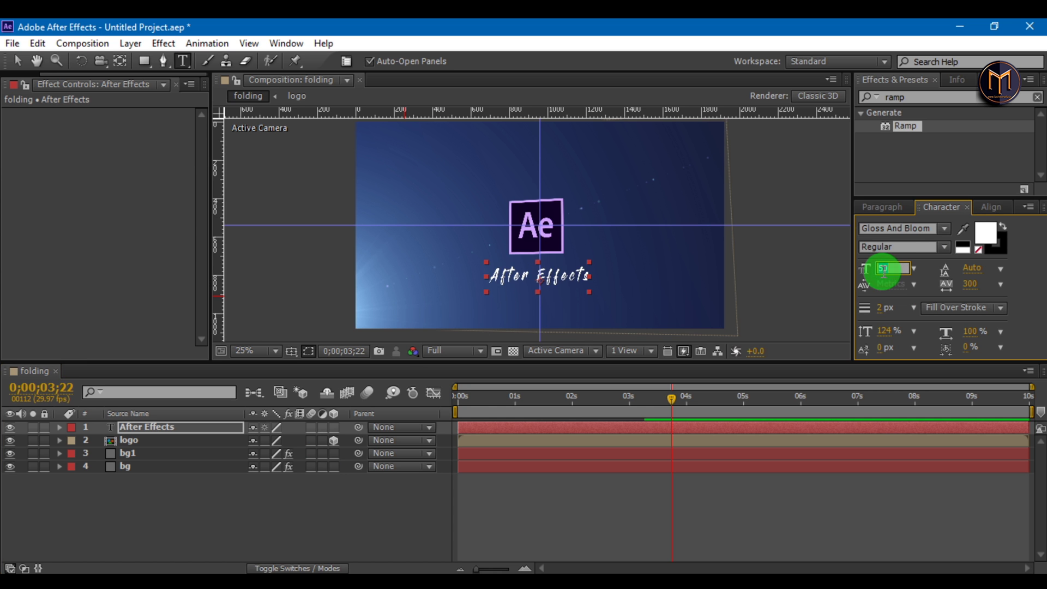
{"action": "type", "text": "60"}
{"action": "key", "text": "Return"}
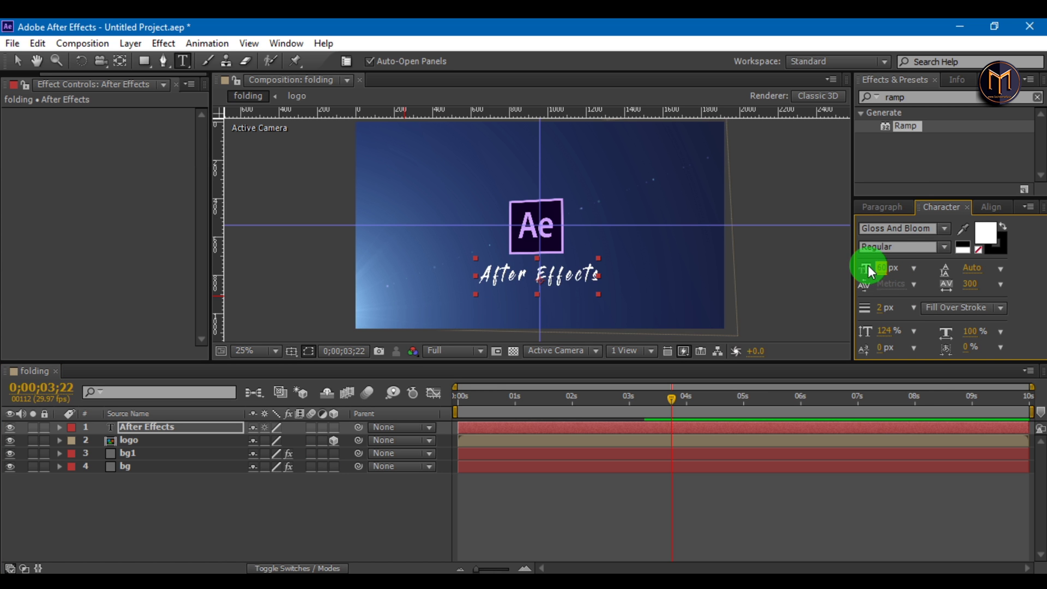
{"action": "left_click", "coordinate": [885, 229]}
{"action": "key", "text": "Down"}
{"action": "key", "text": "Down"}
{"action": "key", "text": "Down"}
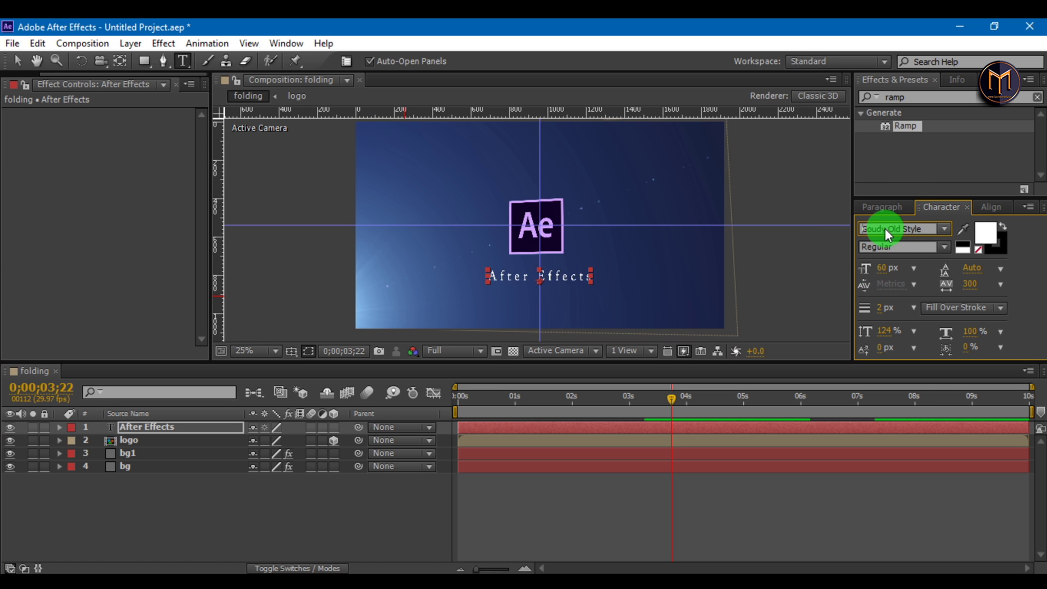
{"action": "key", "text": "Down"}
{"action": "key", "text": "Down"}
{"action": "key", "text": "Down"}
{"action": "key", "text": "Down"}
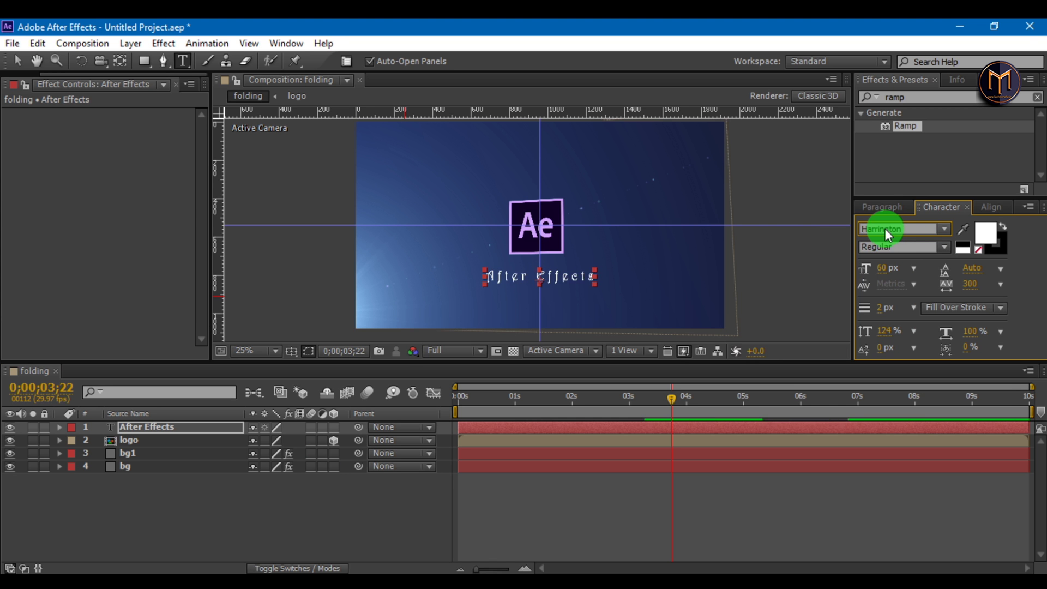
{"action": "key", "text": "Down"}
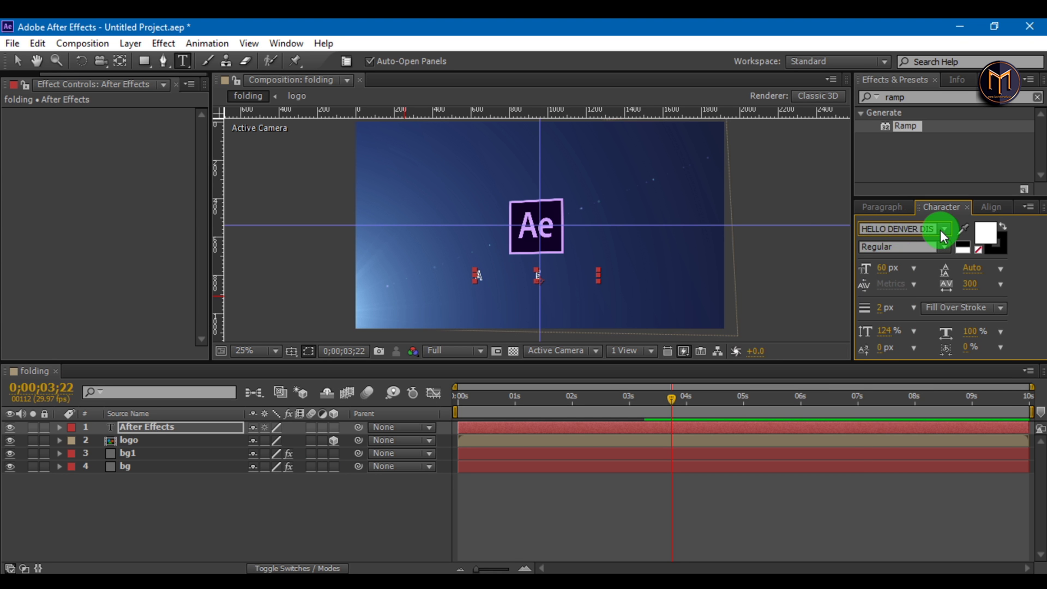
{"action": "left_click", "coordinate": [944, 229]}
{"action": "left_click", "coordinate": [902, 258]}
{"action": "left_click", "coordinate": [650, 404]}
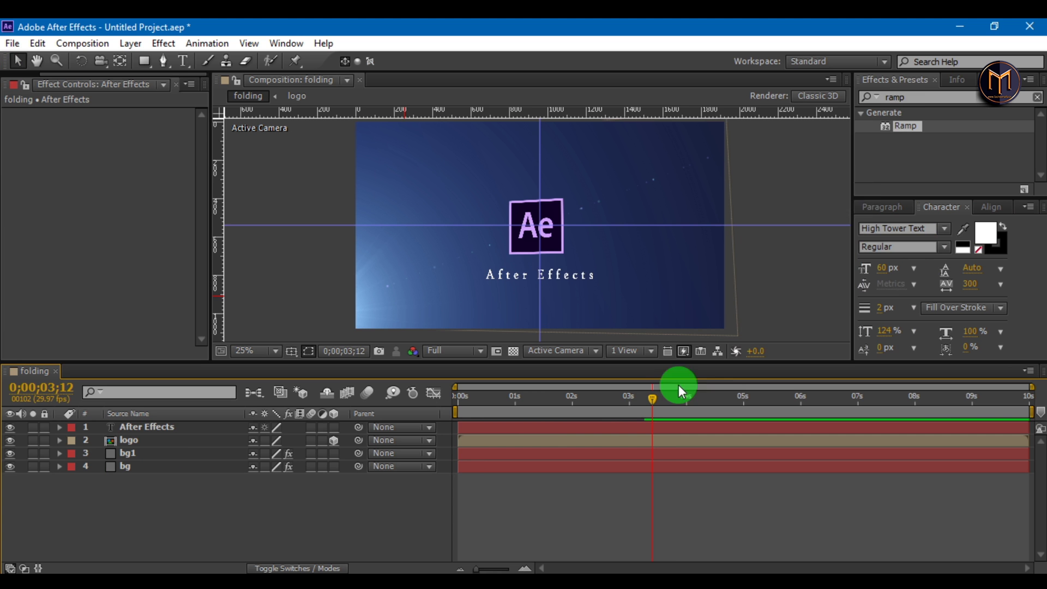
Apply Linear Wipe to the 'After Effects' text layer with a Wipe Angle of -90°.
{"action": "left_click", "coordinate": [912, 96]}
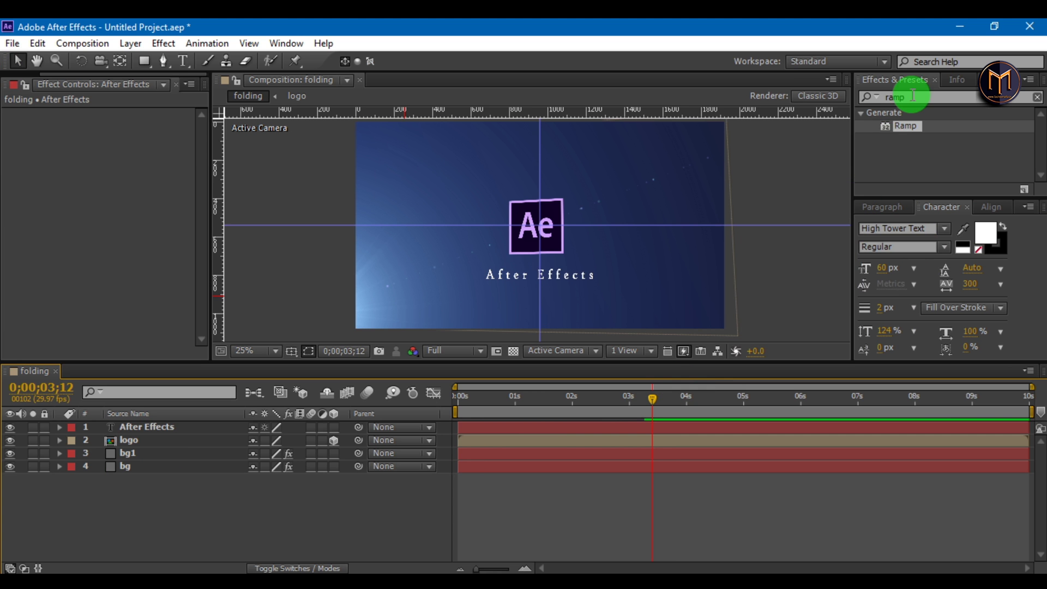
{"action": "type", "text": "line"}
{"action": "left_click", "coordinate": [868, 97]}
{"action": "type", "text": "ar w"}
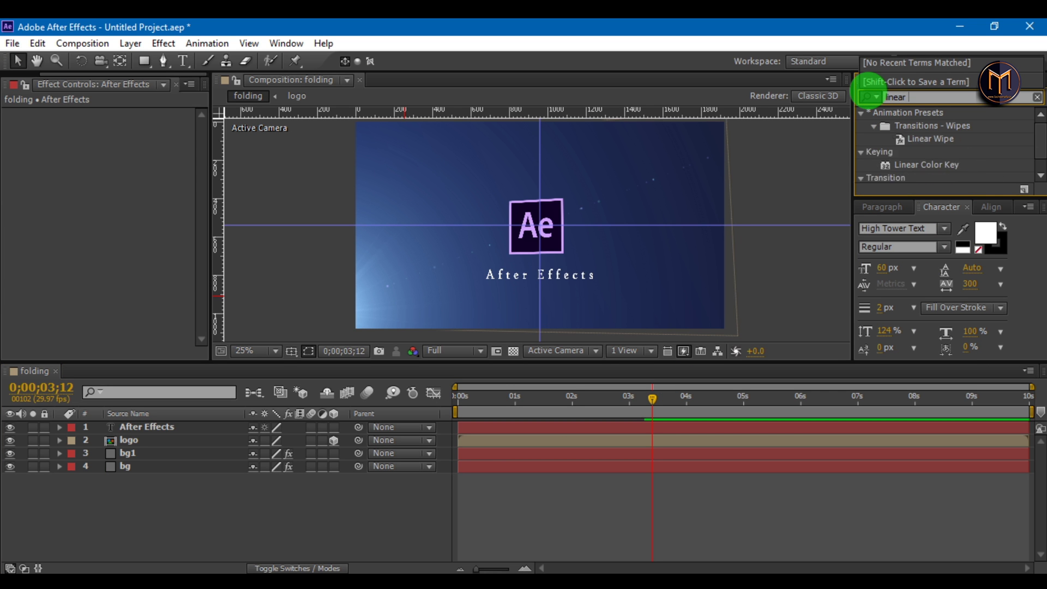
{"action": "left_click", "coordinate": [902, 165]}
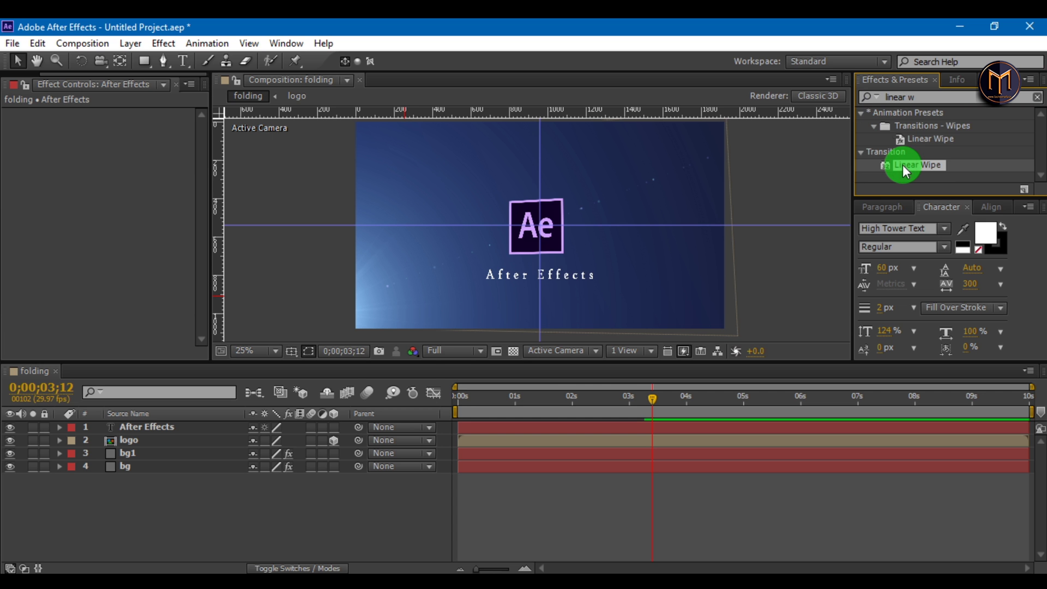
{"action": "left_click_drag", "start_coordinate": [902, 165], "coordinate": [169, 426]}
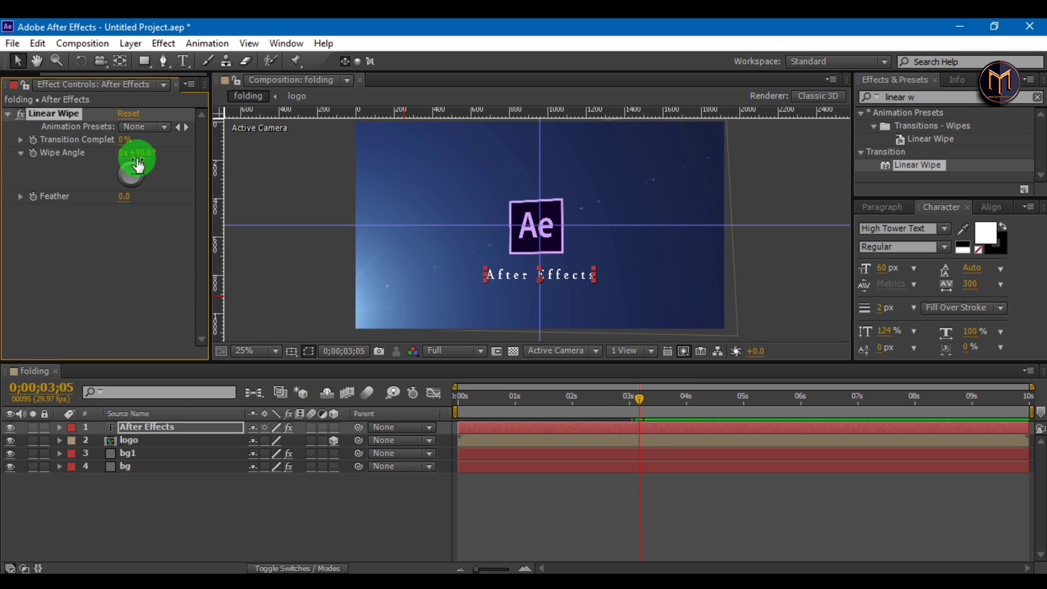
{"action": "left_click", "coordinate": [137, 159]}
{"action": "type", "text": "-90"}
{"action": "left_click", "coordinate": [31, 153]}
Keyframe Transition Completion from 100% to 0% at 3;25.
{"action": "left_click", "coordinate": [31, 141]}
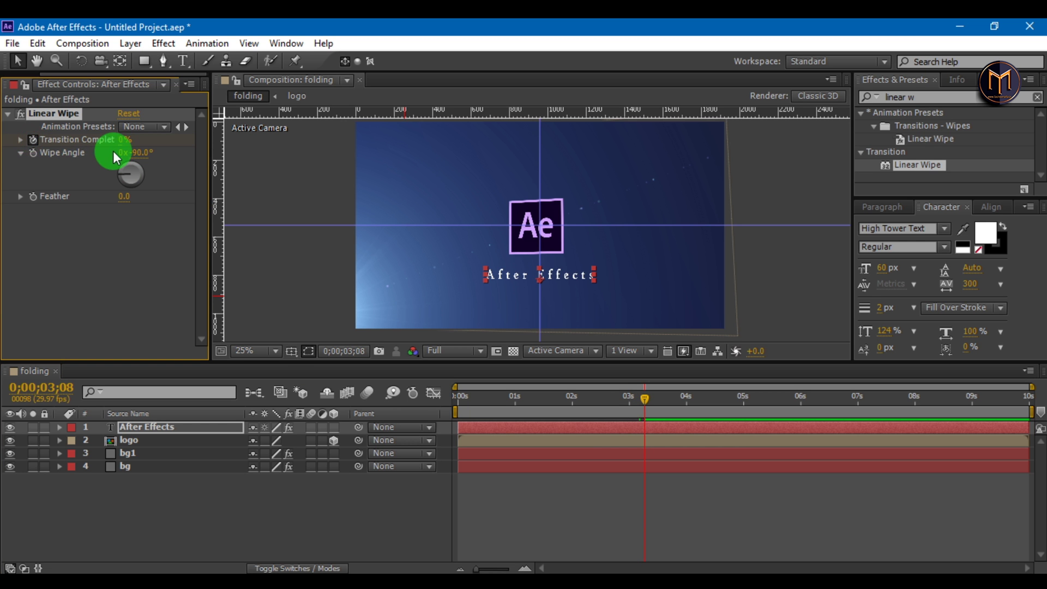
{"action": "left_click", "coordinate": [126, 139]}
{"action": "type", "text": "100"}
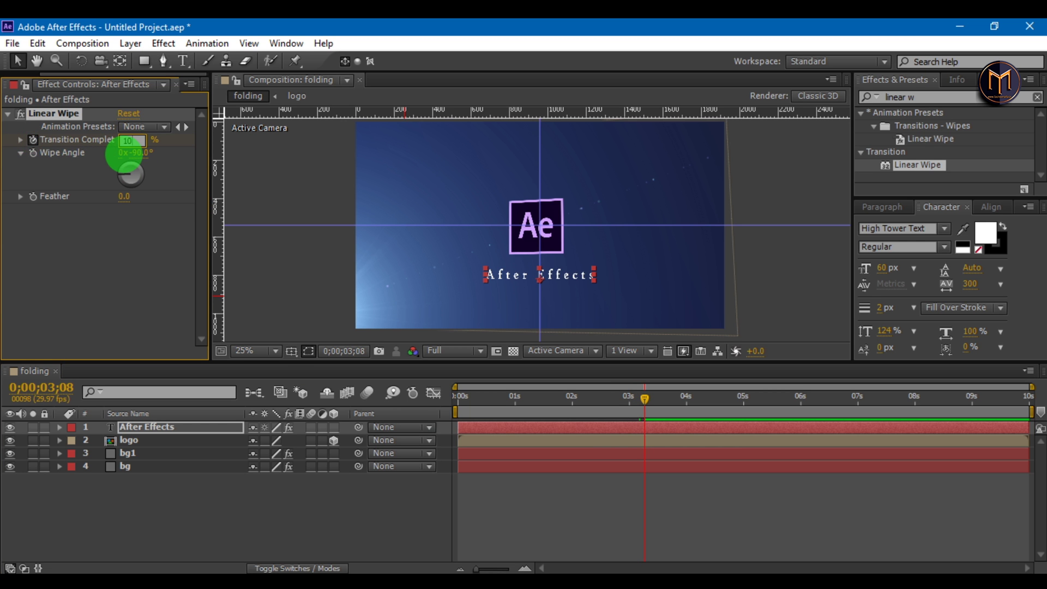
{"action": "left_click", "coordinate": [175, 179]}
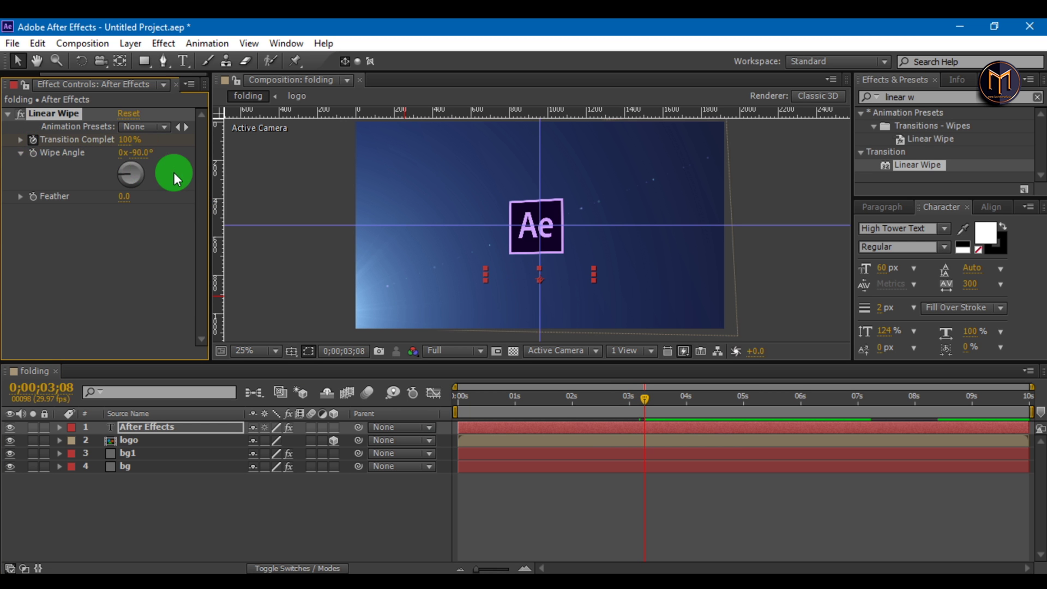
{"action": "left_click", "coordinate": [677, 398]}
{"action": "left_click", "coordinate": [131, 140]}
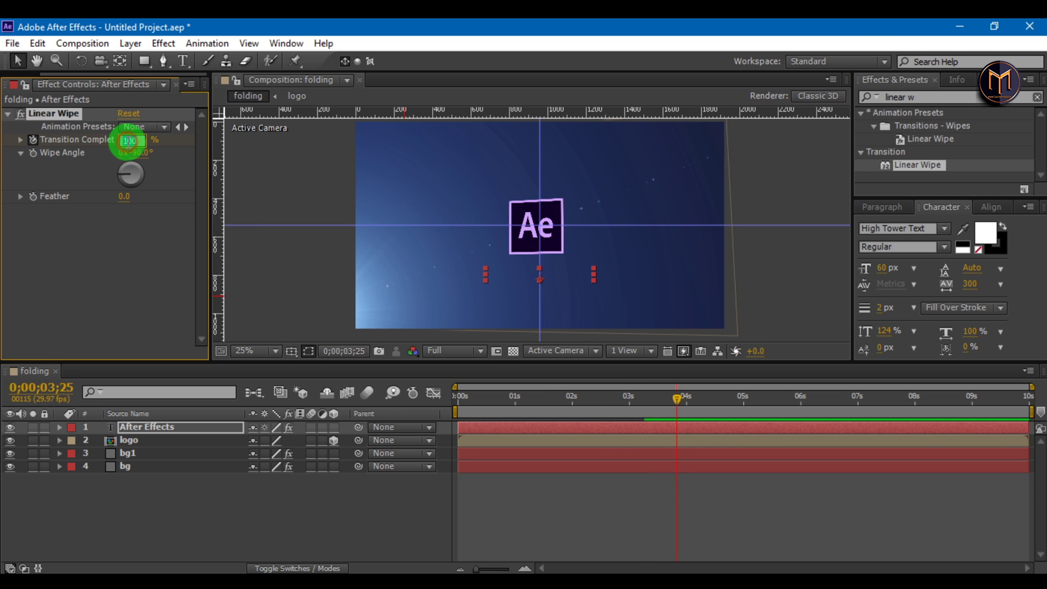
{"action": "type", "text": "0"}
{"action": "left_click", "coordinate": [70, 433]}
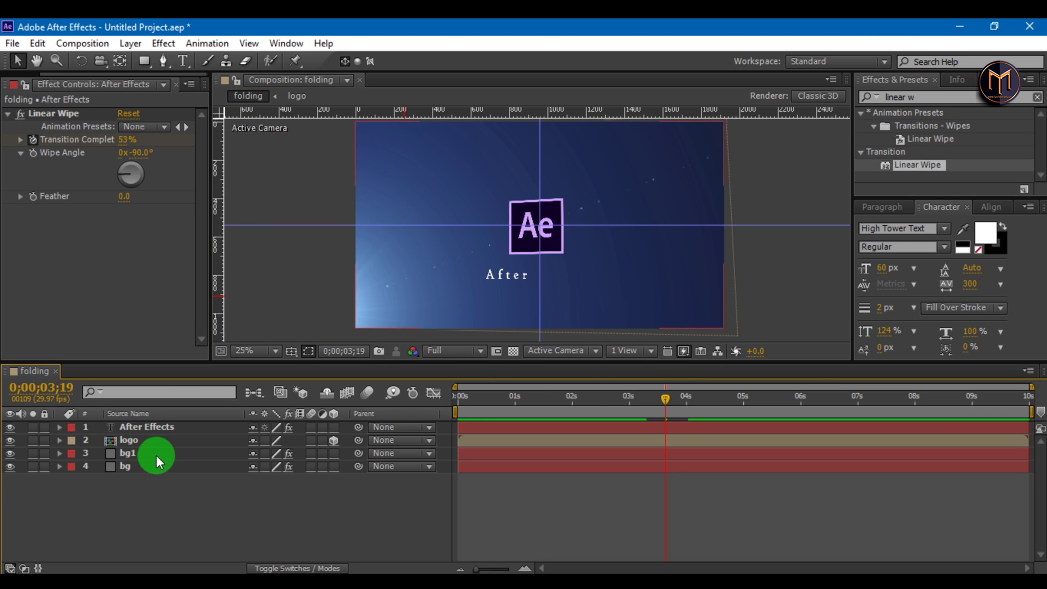
Move the text layer below the logo layer.
{"action": "left_click", "coordinate": [155, 433]}
{"action": "left_click_drag", "start_coordinate": [155, 434], "coordinate": [152, 452]}
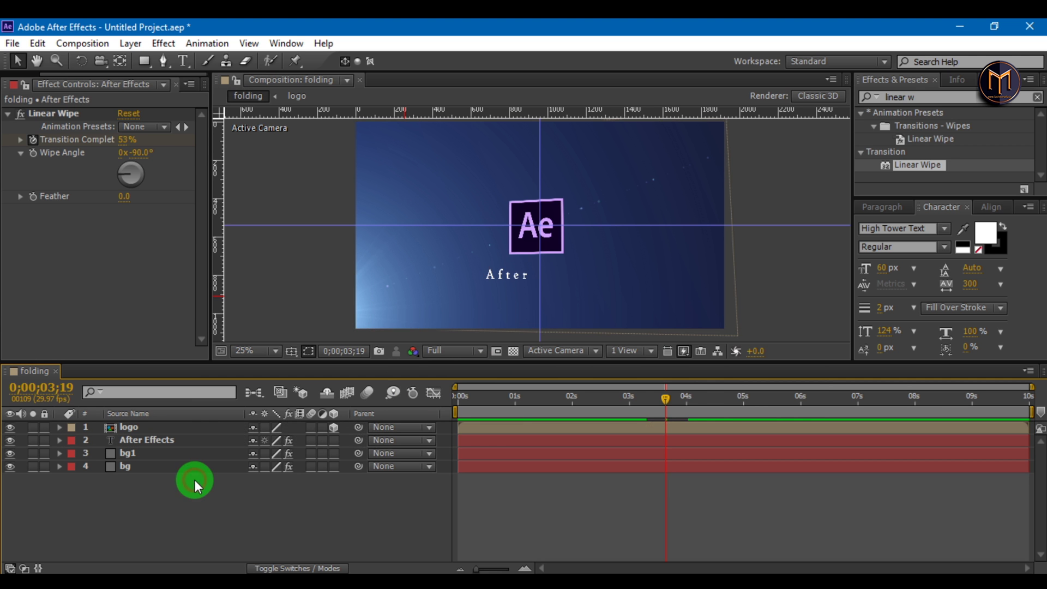
{"action": "right_click", "coordinate": [218, 493]}
Create a solid named flare and place it beneath the logo layer.
{"action": "mouse_move", "coordinate": [388, 328]}
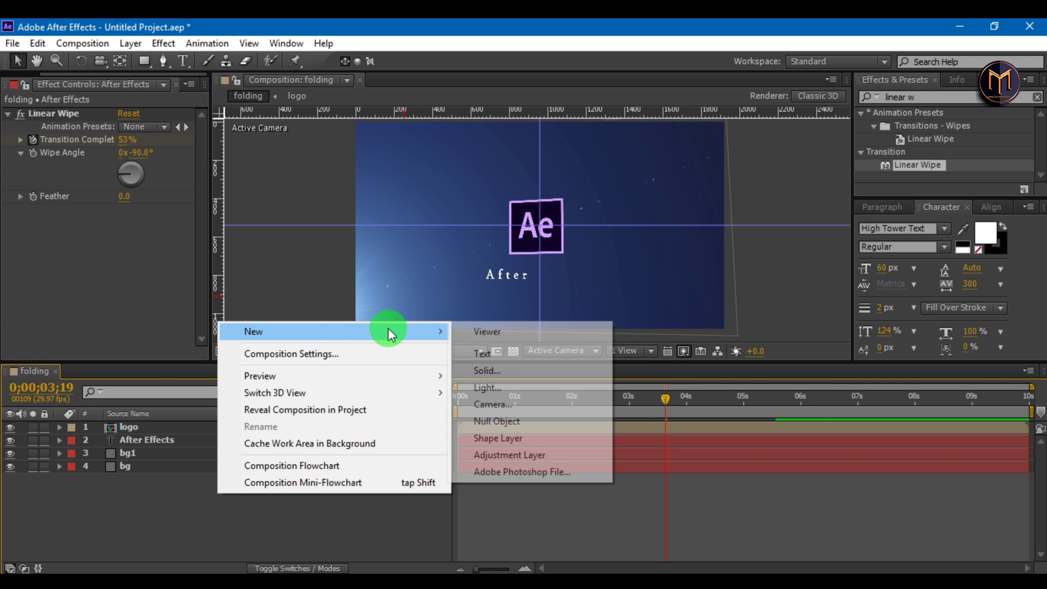
{"action": "left_click", "coordinate": [483, 372]}
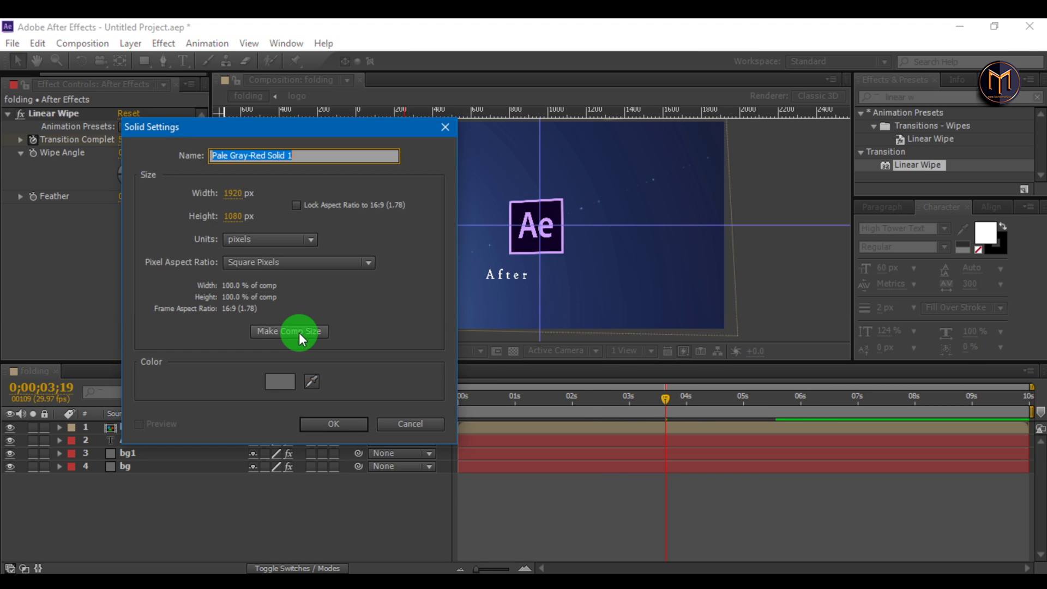
{"action": "type", "text": "flare"}
{"action": "left_click", "coordinate": [322, 424]}
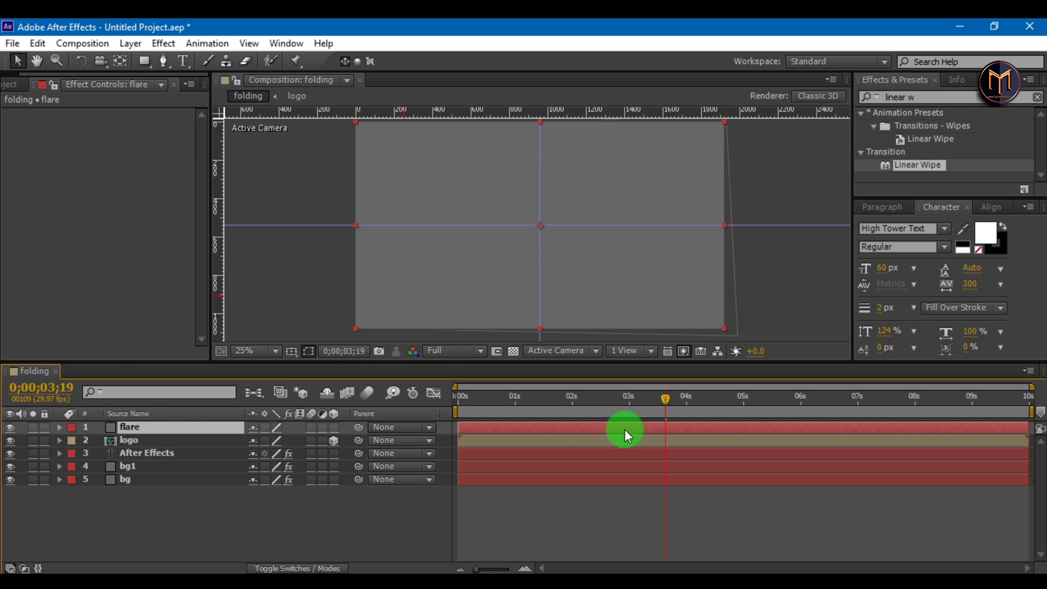
{"action": "left_click_drag", "start_coordinate": [128, 428], "coordinate": [140, 451]}
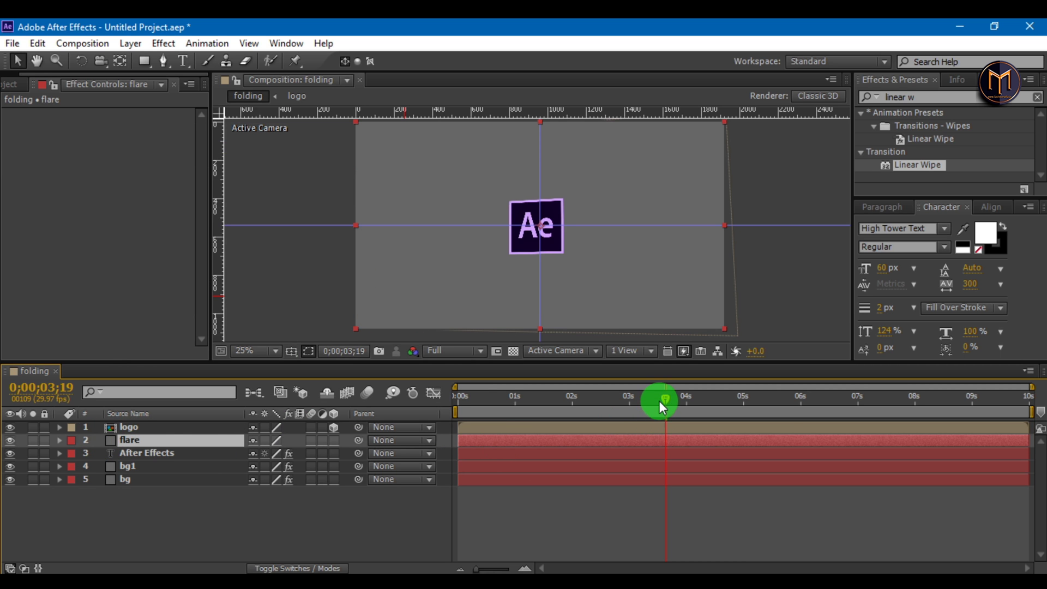
Draw a rectangular Mask 1 on the flare solid, nudge it up, and collapse the layer.
{"action": "left_click", "coordinate": [144, 60]}
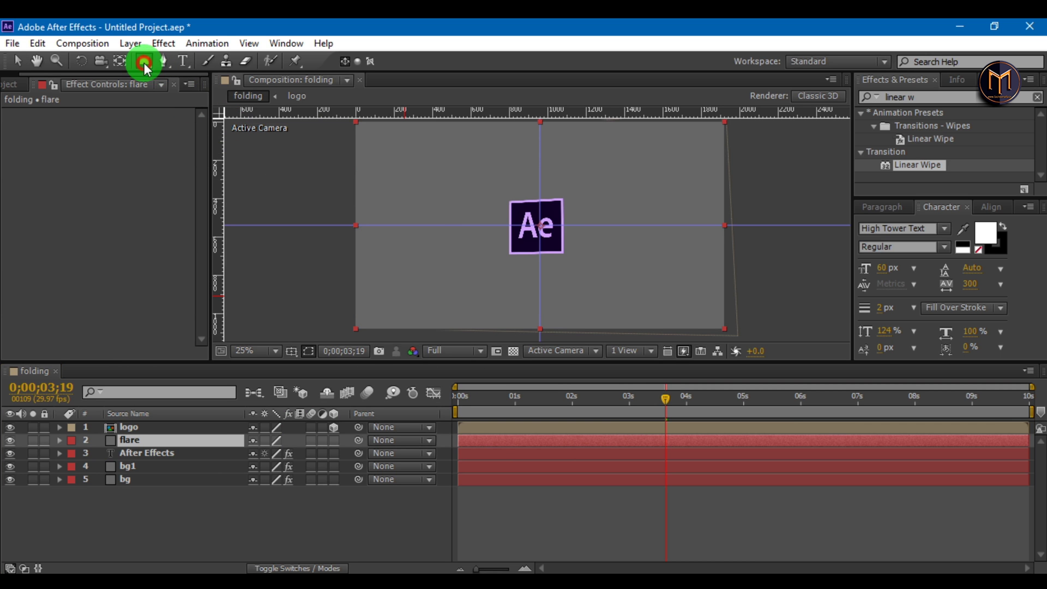
{"action": "left_click_drag", "start_coordinate": [501, 198], "coordinate": [574, 261]}
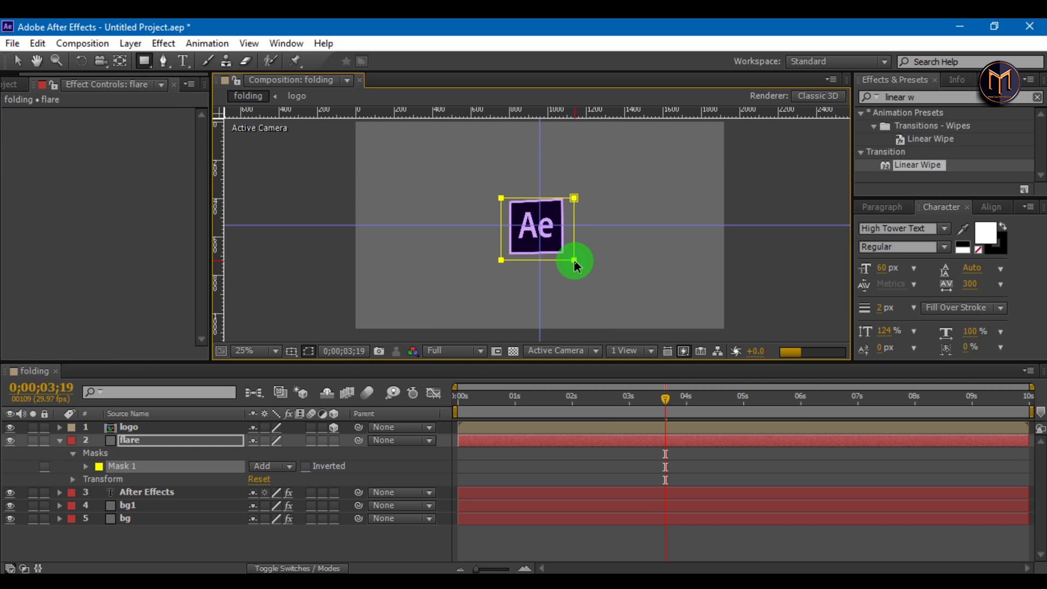
{"action": "key", "text": "shift+Up"}
{"action": "key", "text": "shift+Up"}
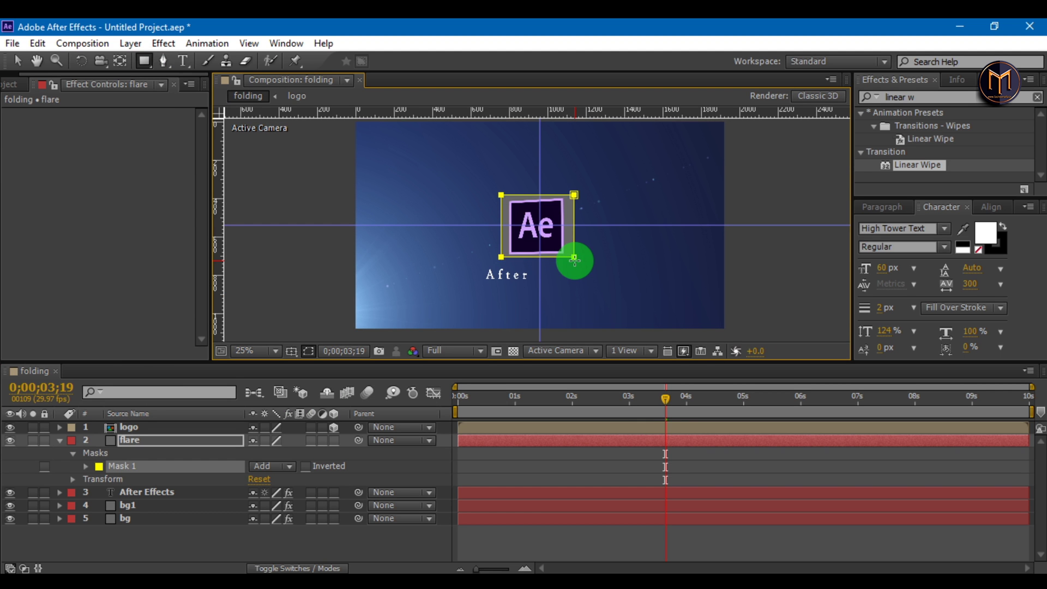
{"action": "left_click", "coordinate": [149, 423]}
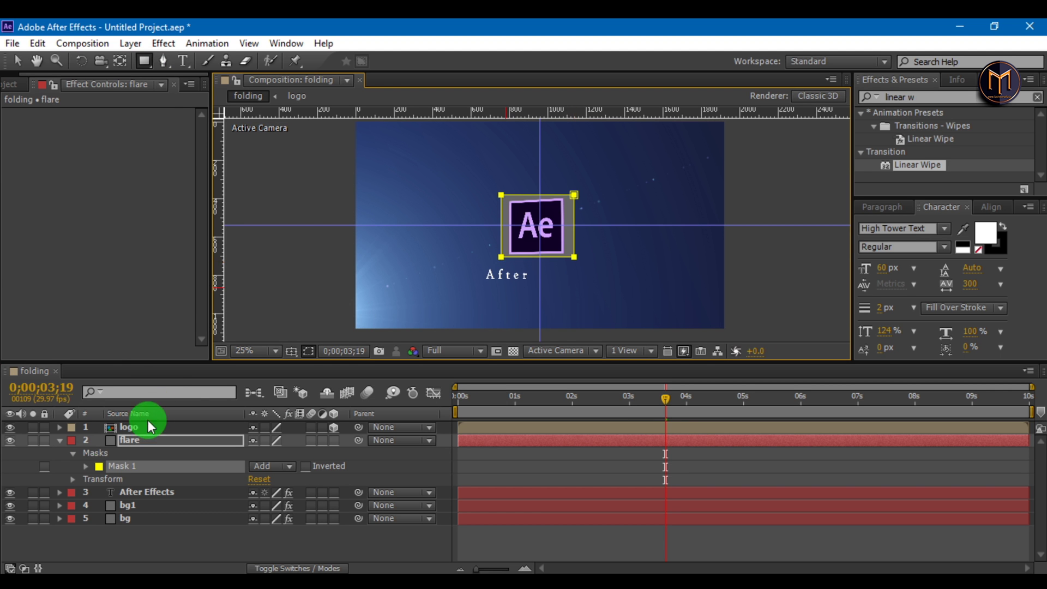
{"action": "left_click", "coordinate": [59, 441]}
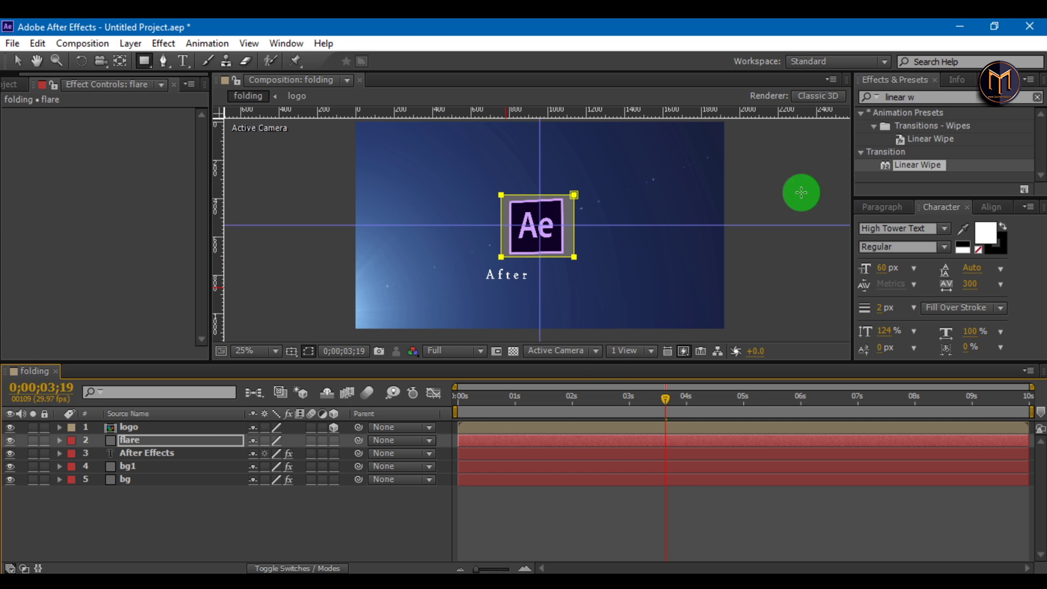
{"action": "left_click", "coordinate": [871, 97]}
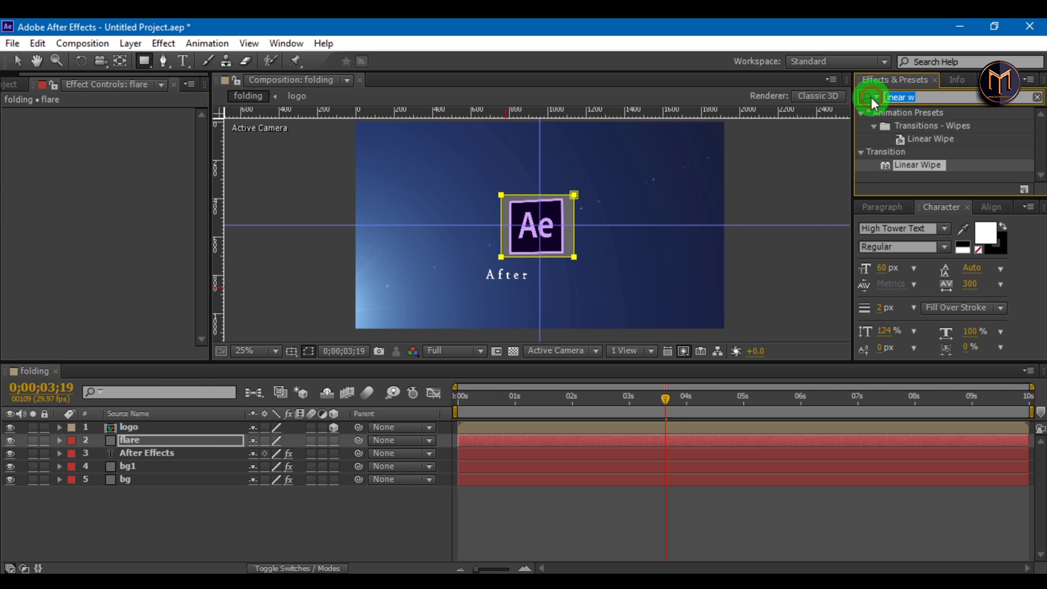
Search 'cc light' and apply CC Light Sweep to the flare layer.
{"action": "type", "text": "cc l"}
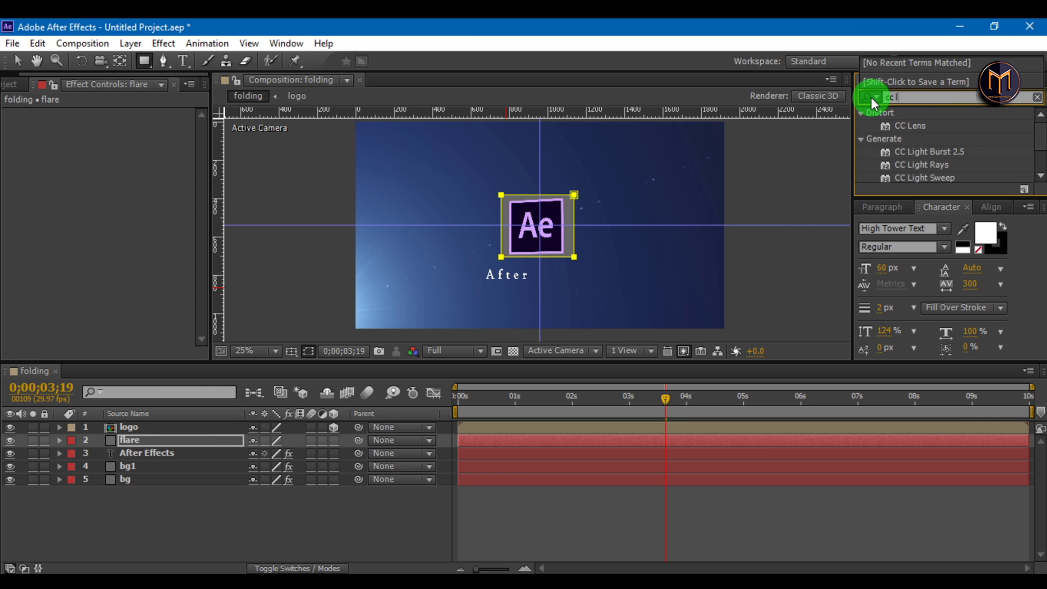
{"action": "type", "text": "ight"}
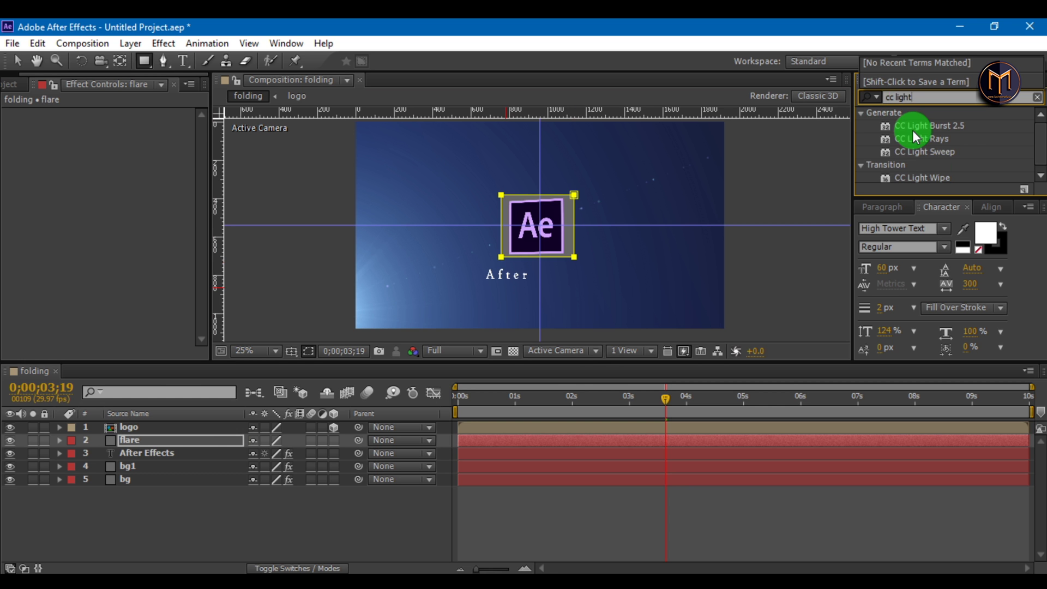
{"action": "left_click", "coordinate": [927, 155]}
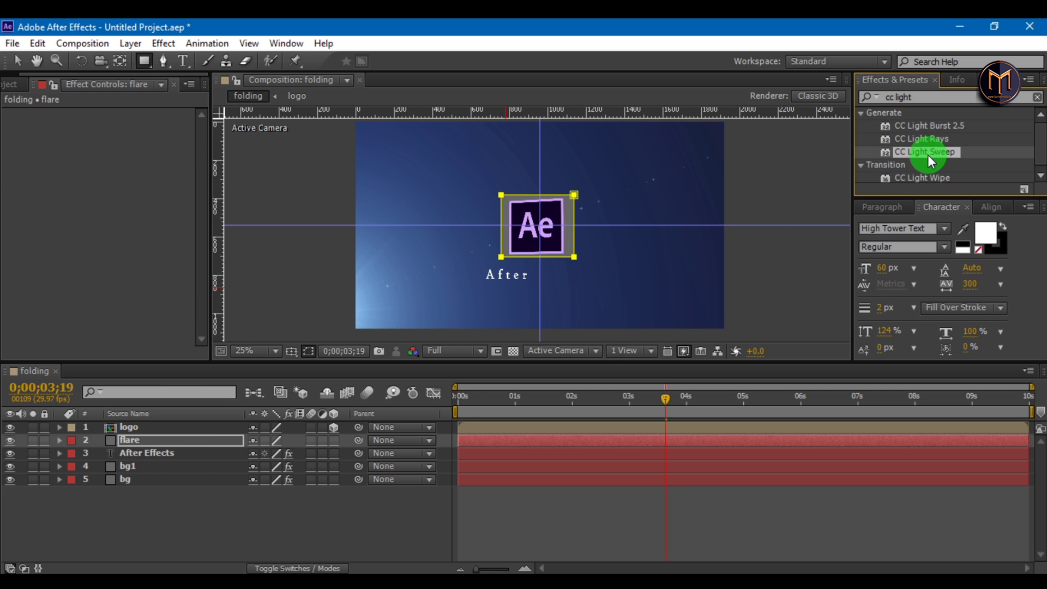
{"action": "double_click", "coordinate": [927, 155]}
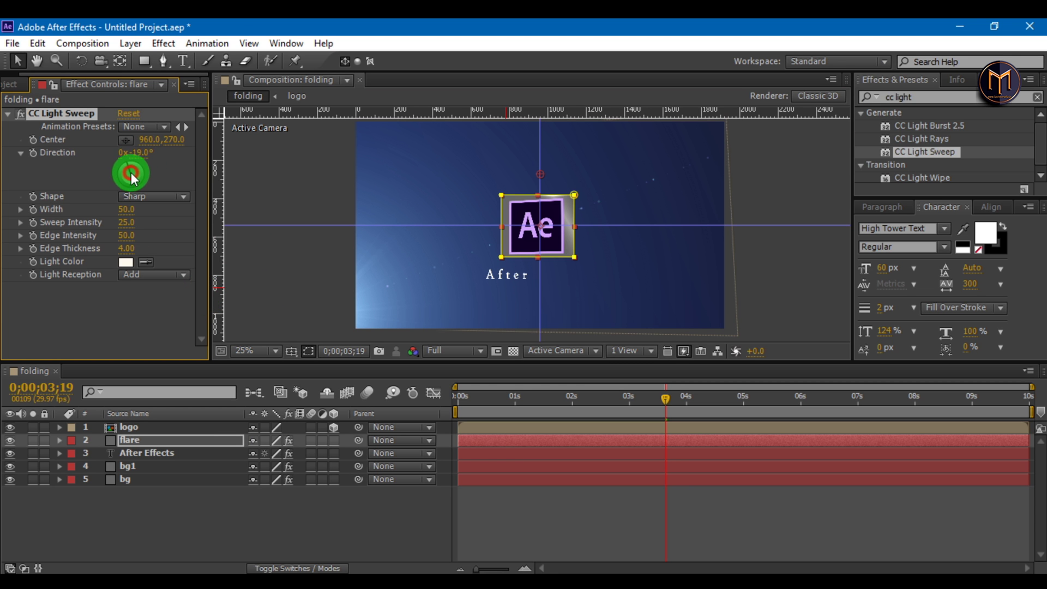
Set the sweep Direction to 35° and Width to 30.
{"action": "left_click_drag", "start_coordinate": [131, 172], "coordinate": [139, 172]}
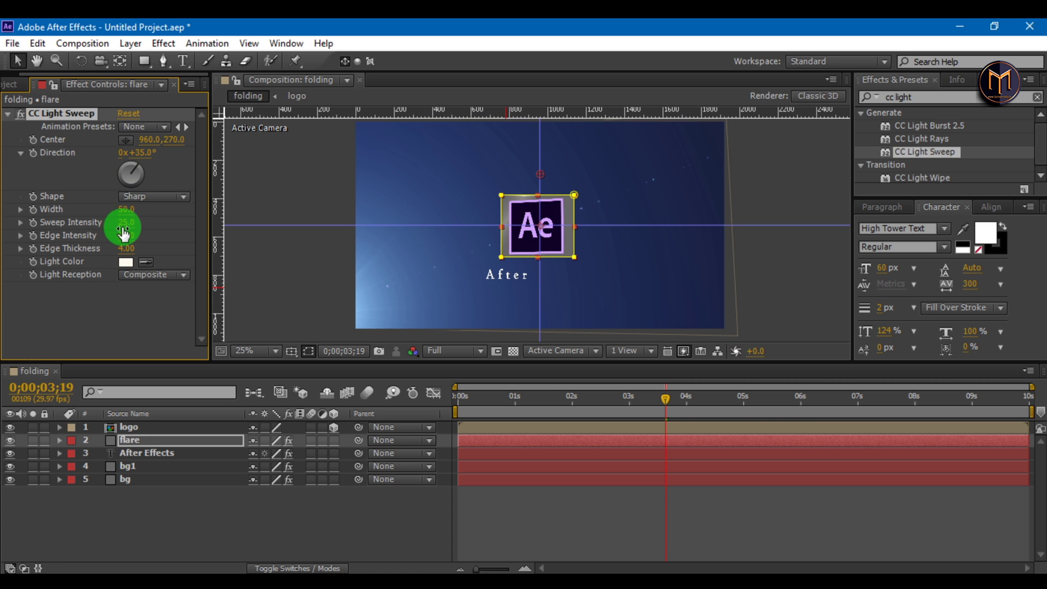
{"action": "left_click", "coordinate": [130, 274]}
{"action": "left_click", "coordinate": [136, 287]}
{"action": "left_click", "coordinate": [125, 210]}
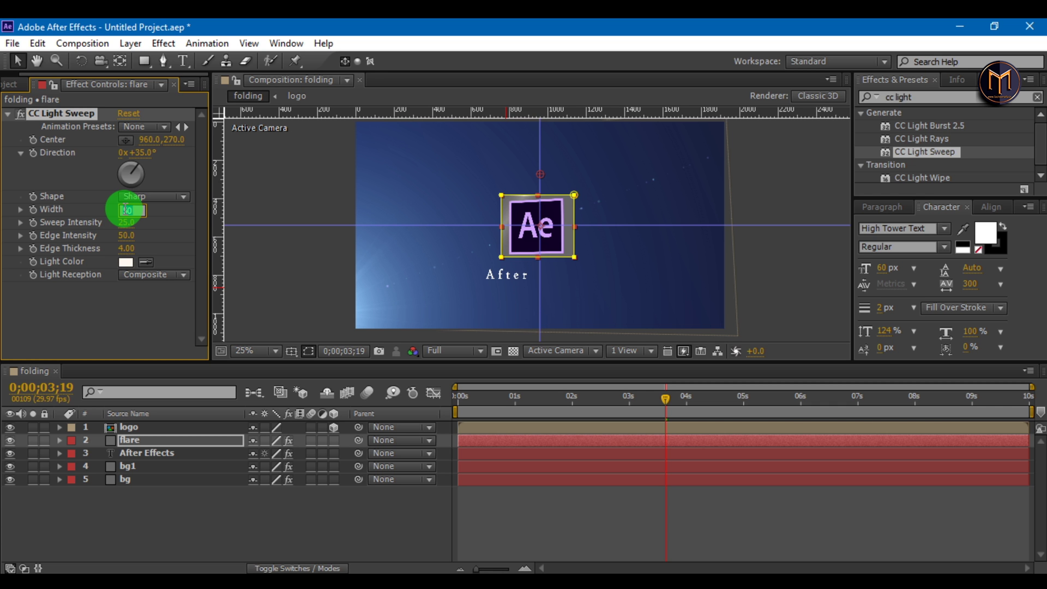
{"action": "type", "text": "30"}
{"action": "key", "text": "Return"}
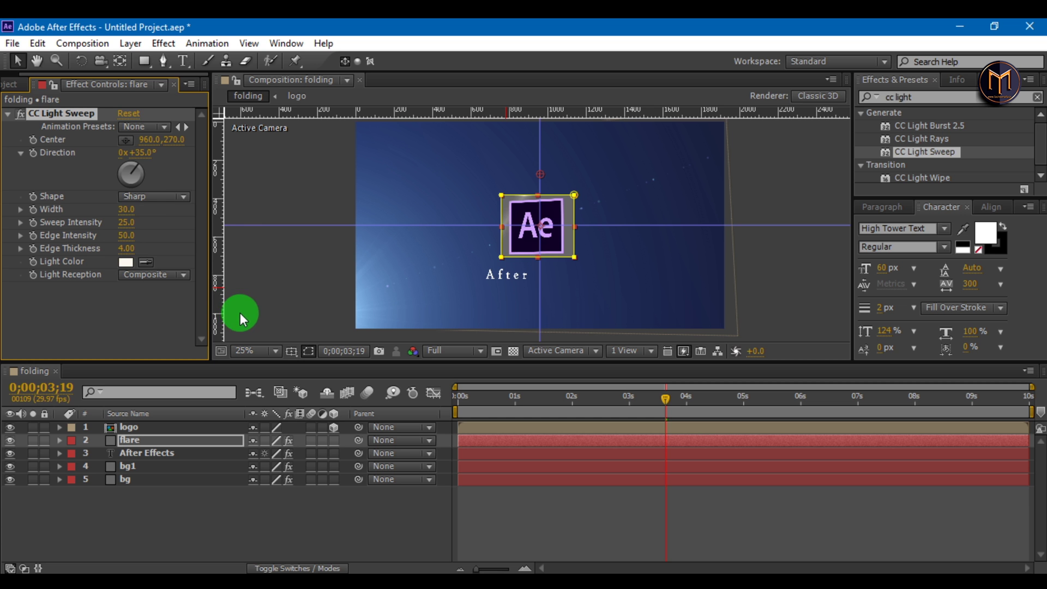
Set Shape to Sharp, Light Reception to Cutout, and move the sweep centre to 648,324.
{"action": "left_click", "coordinate": [143, 197]}
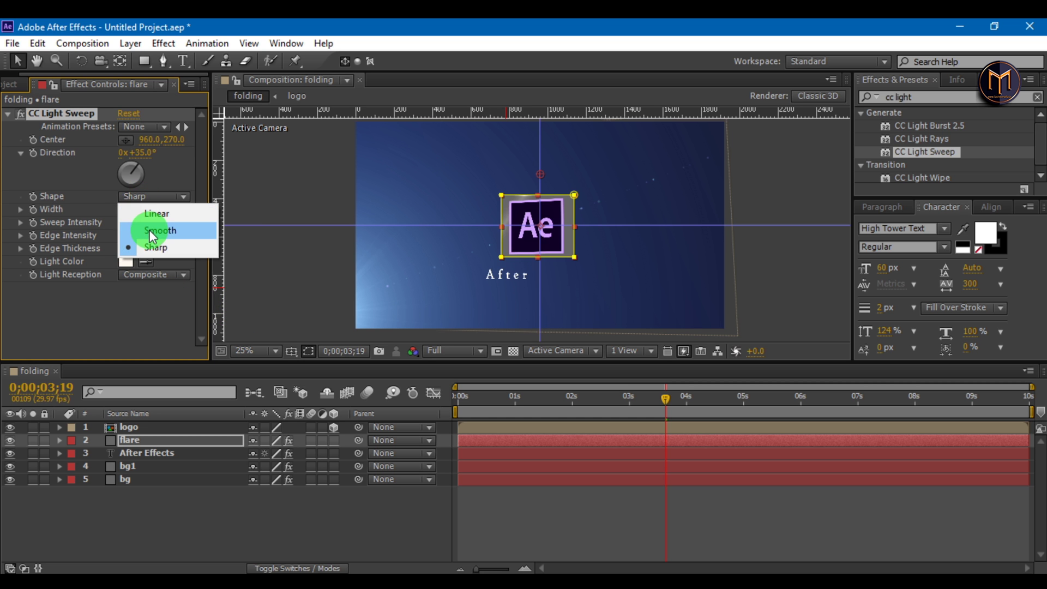
{"action": "left_click", "coordinate": [150, 248]}
{"action": "left_click", "coordinate": [153, 275]}
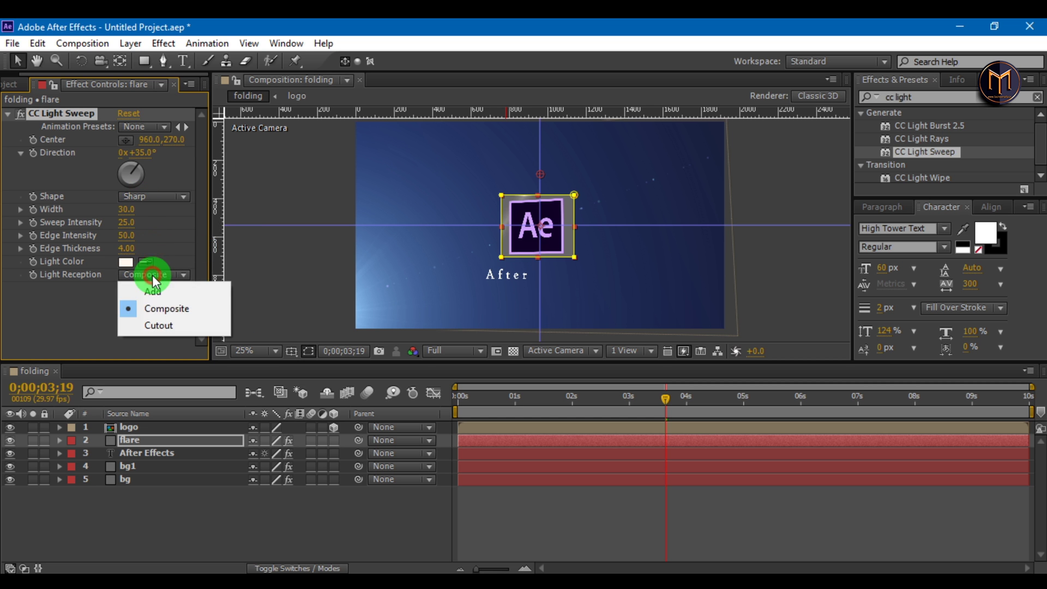
{"action": "left_click", "coordinate": [156, 324]}
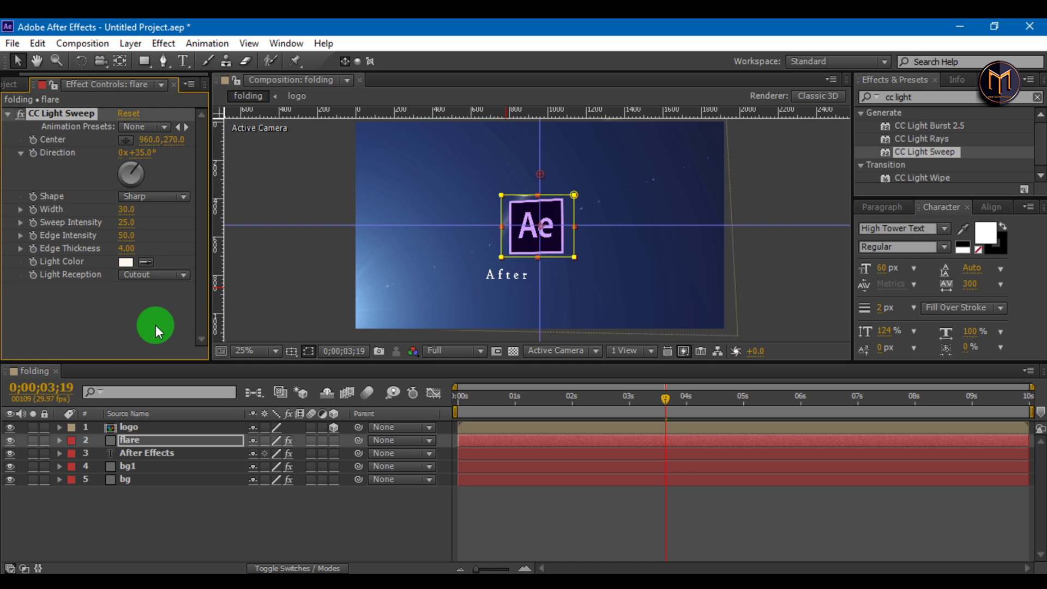
{"action": "scroll", "coordinate": [539, 217], "scroll_direction": "up", "scroll_amount": 2}
{"action": "left_click_drag", "start_coordinate": [539, 217], "coordinate": [479, 182]}
Keyframe the CC Light Sweep Center at 0;00;03;05 upper left of the logo, then drag it lower right.
{"action": "scroll", "coordinate": [560, 188], "scroll_direction": "down", "scroll_amount": 2}
{"action": "left_click", "coordinate": [86, 252]}
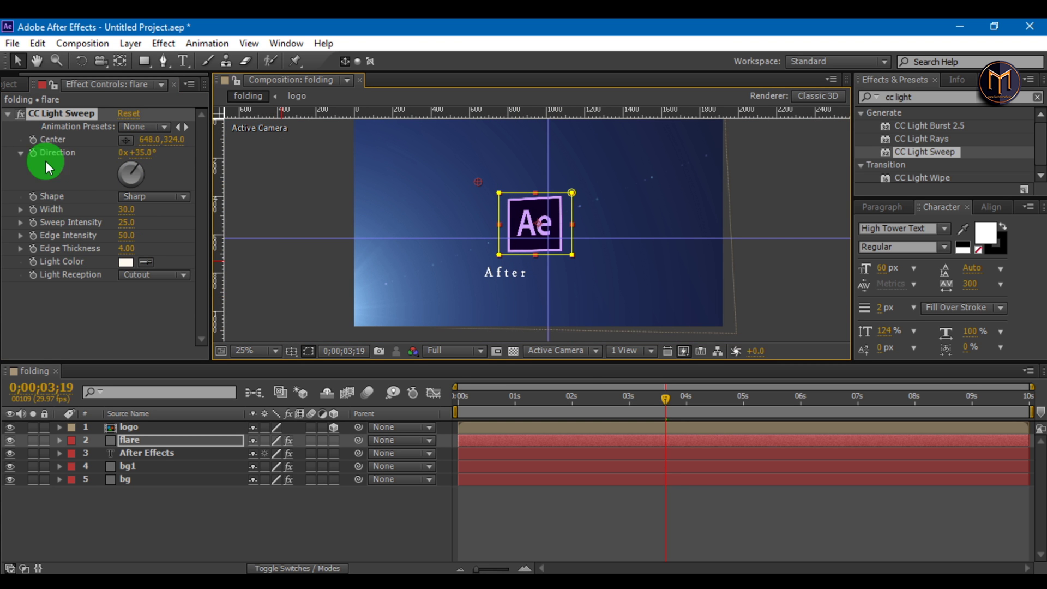
{"action": "left_click", "coordinate": [658, 396]}
{"action": "left_click_drag", "start_coordinate": [658, 396], "coordinate": [639, 398]}
{"action": "left_click", "coordinate": [24, 250]}
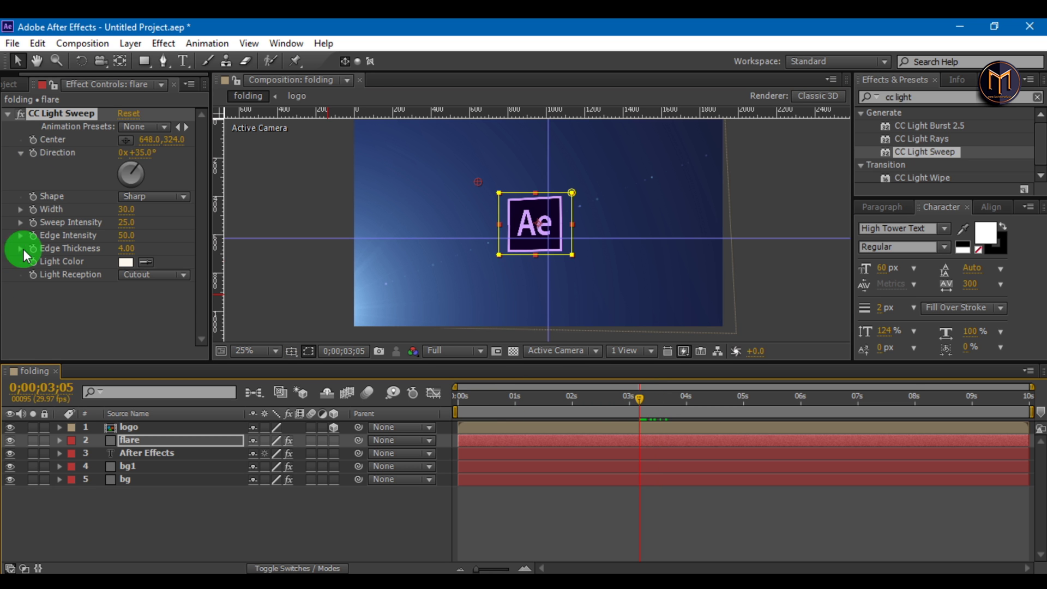
{"action": "left_click", "coordinate": [32, 139]}
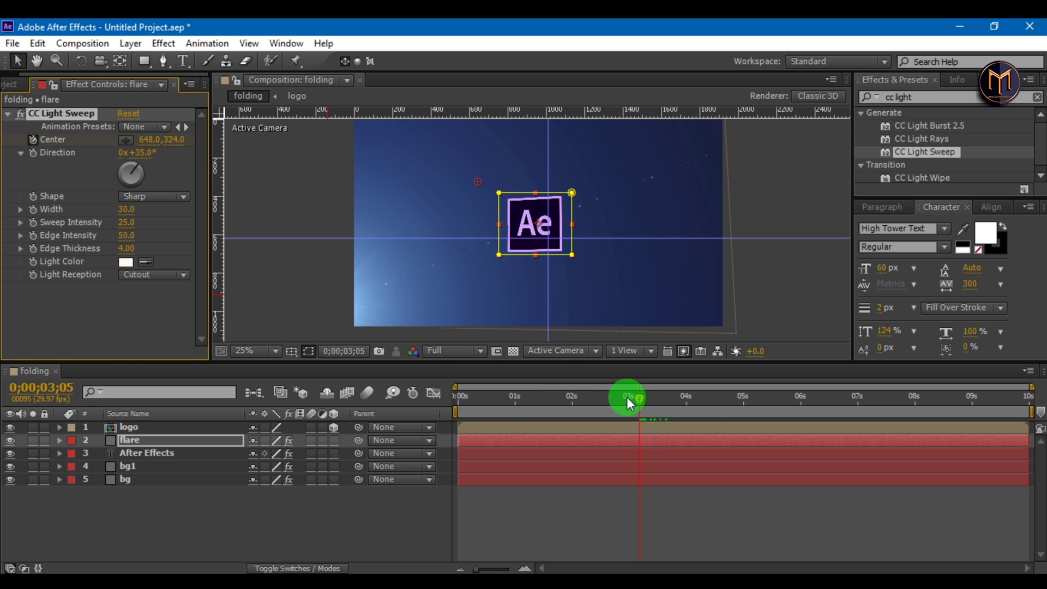
{"action": "left_click_drag", "start_coordinate": [645, 397], "coordinate": [662, 396]}
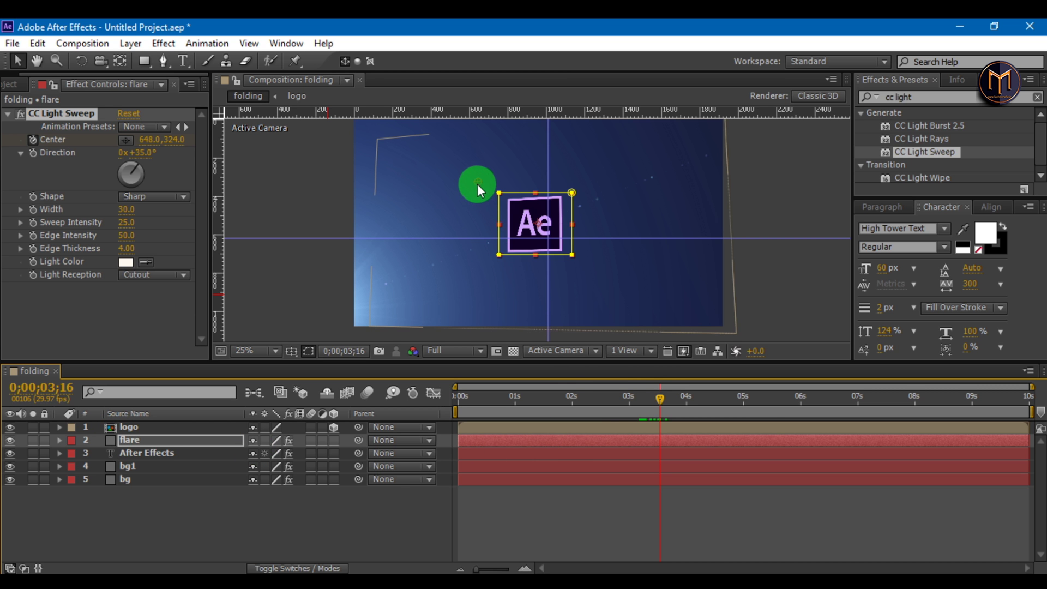
{"action": "left_click", "coordinate": [660, 398]}
{"action": "left_click_drag", "start_coordinate": [659, 398], "coordinate": [661, 397]}
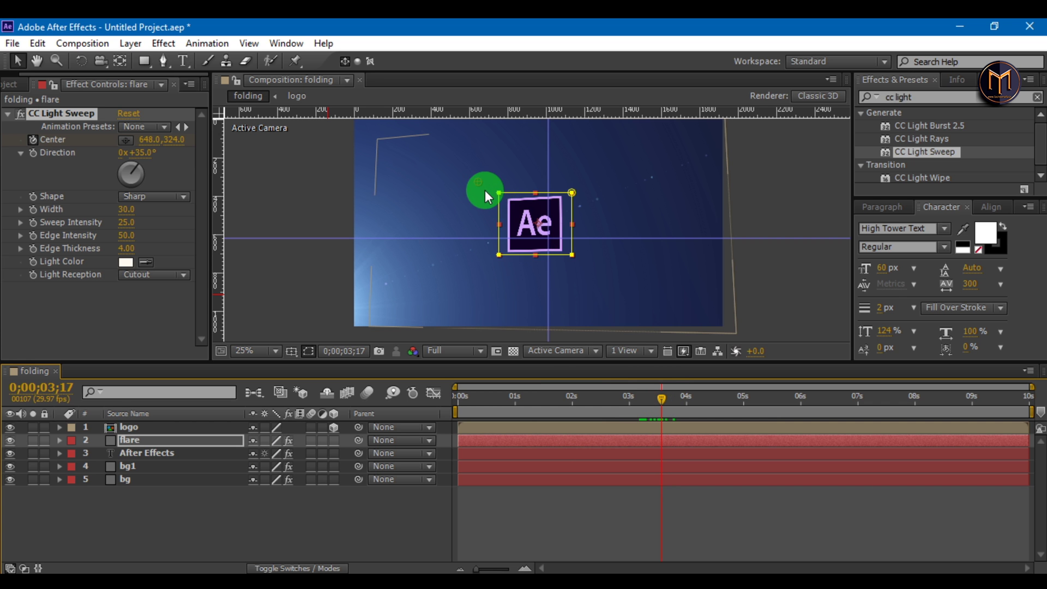
{"action": "left_click_drag", "start_coordinate": [484, 190], "coordinate": [596, 275]}
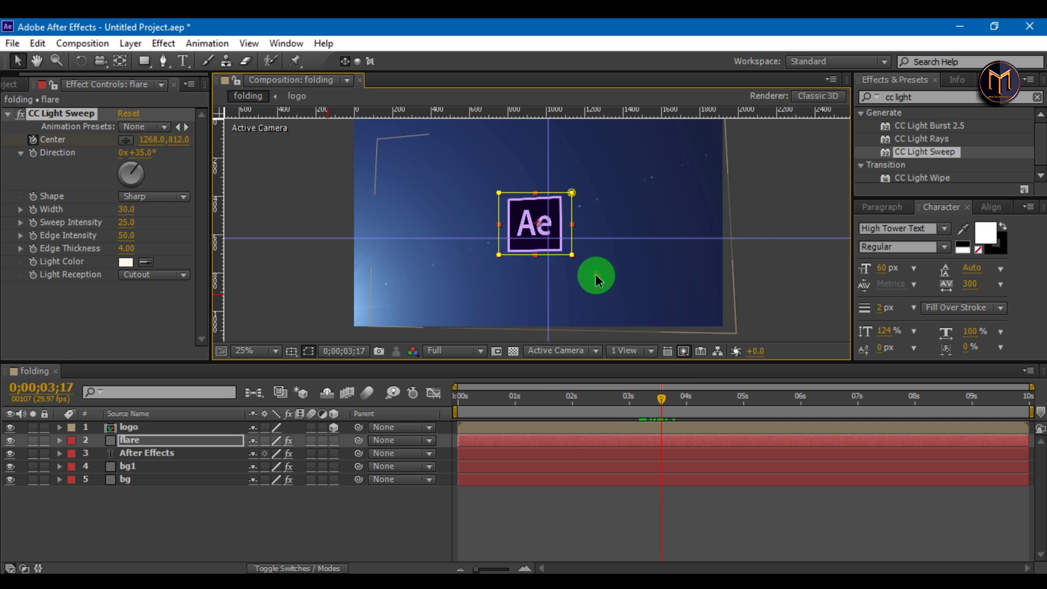
Move the flare layer above the logo layer, scrub back to review the sweep, and select the After Effects layer.
{"action": "left_click", "coordinate": [617, 400]}
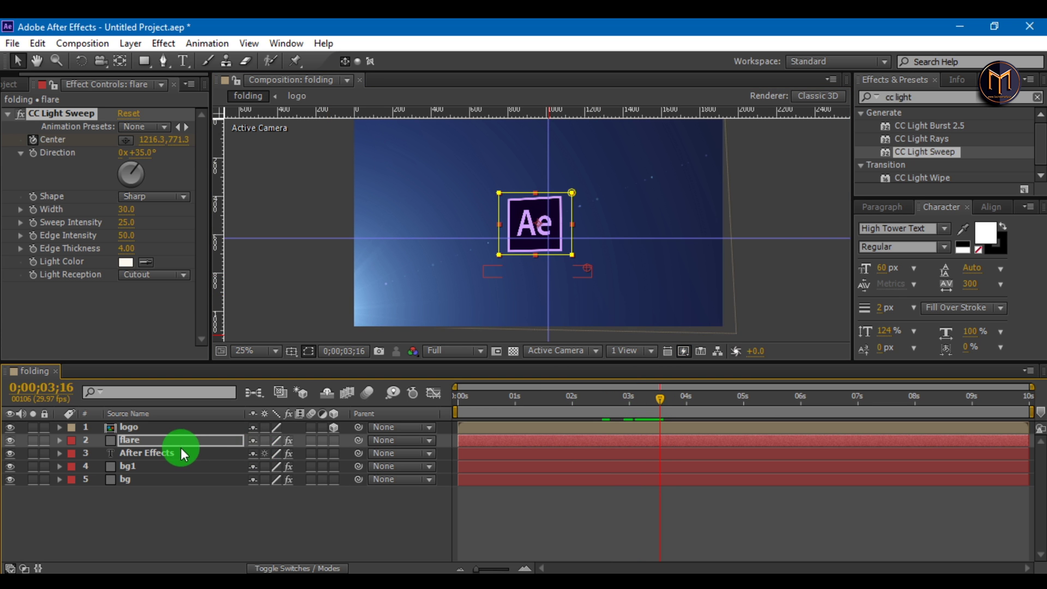
{"action": "left_click_drag", "start_coordinate": [139, 439], "coordinate": [140, 428]}
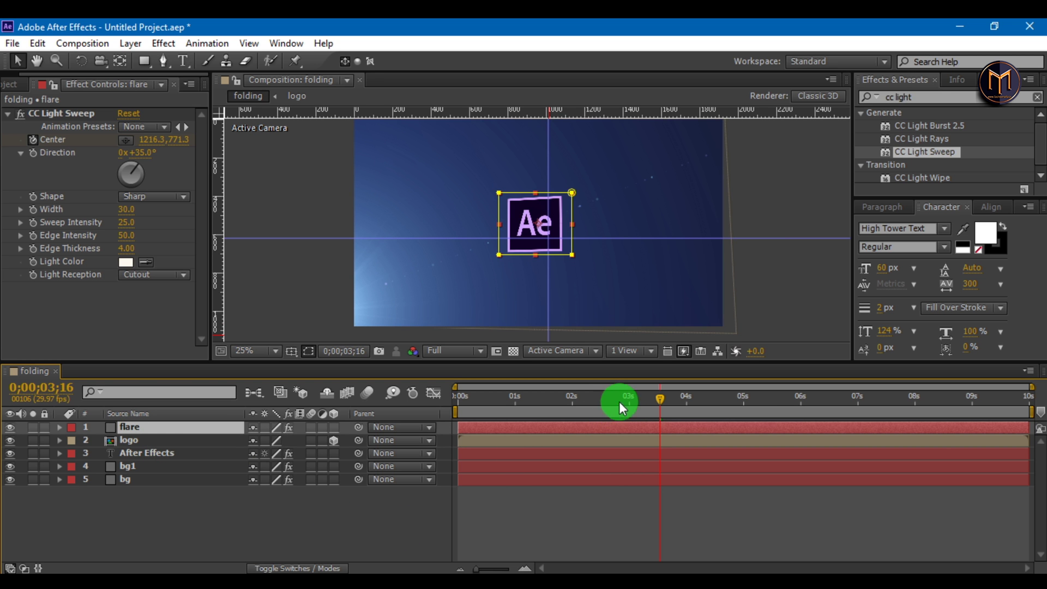
{"action": "left_click", "coordinate": [639, 395]}
{"action": "left_click", "coordinate": [552, 394]}
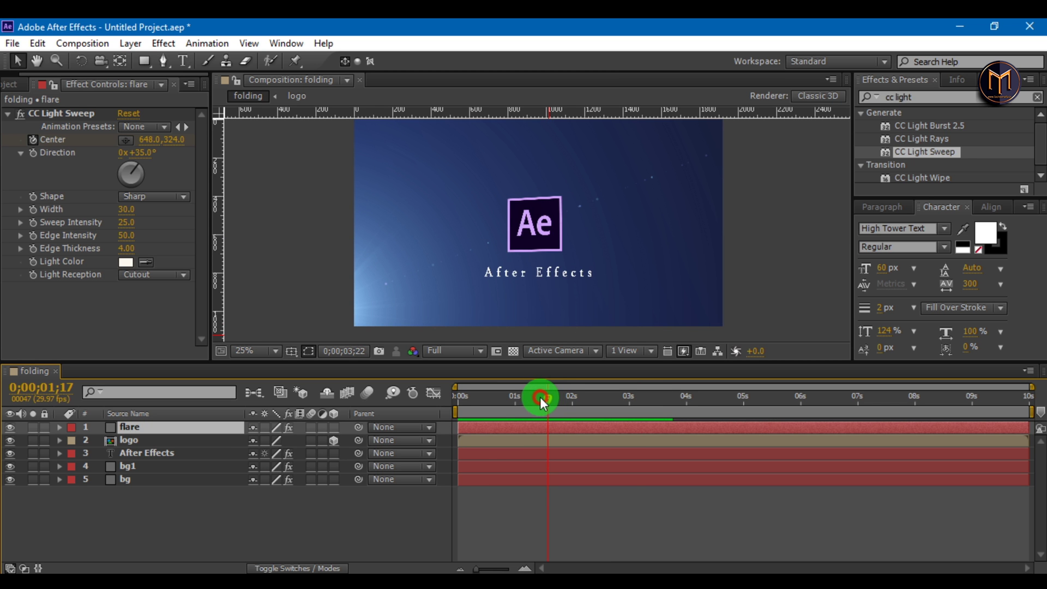
{"action": "left_click_drag", "start_coordinate": [540, 397], "coordinate": [494, 395]}
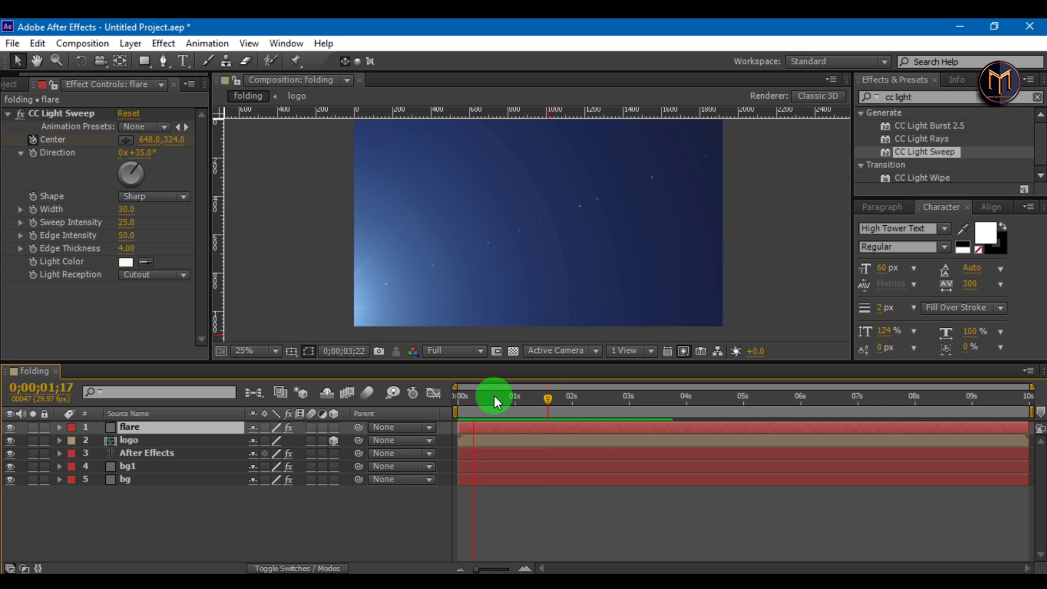
{"action": "left_click", "coordinate": [131, 457]}
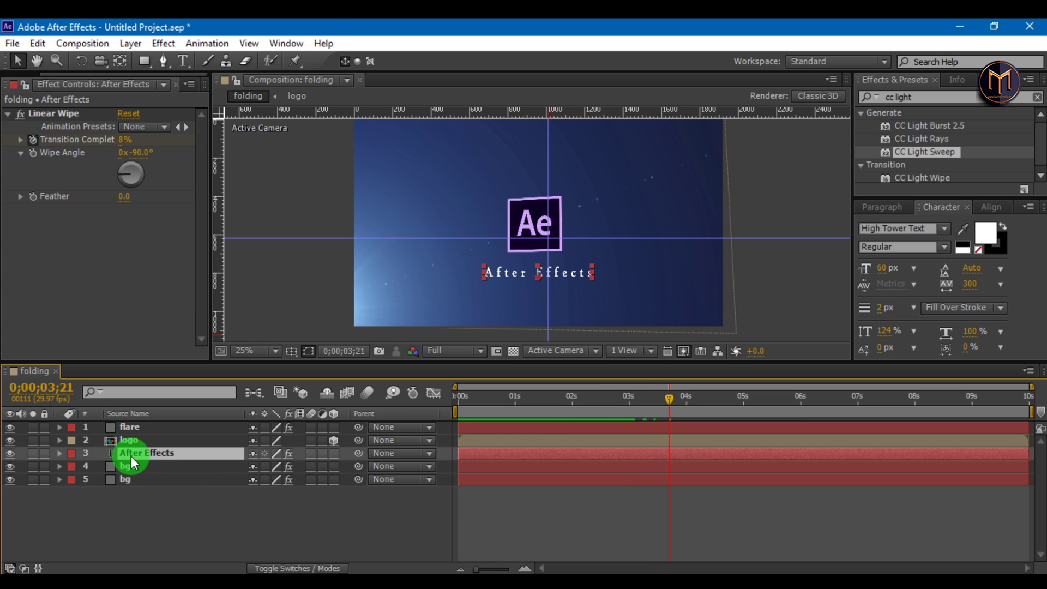
Pre-compose the flare, logo and After Effects text layers into a composition named 'final'.
{"action": "left_click", "coordinate": [126, 440], "text": "ctrl"}
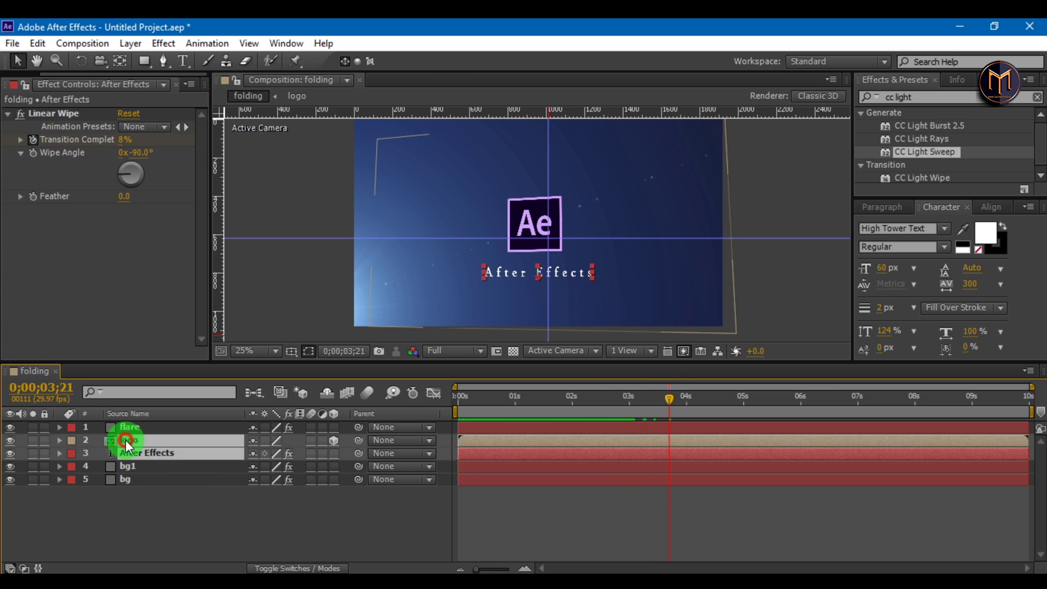
{"action": "left_click", "coordinate": [125, 428], "text": "ctrl"}
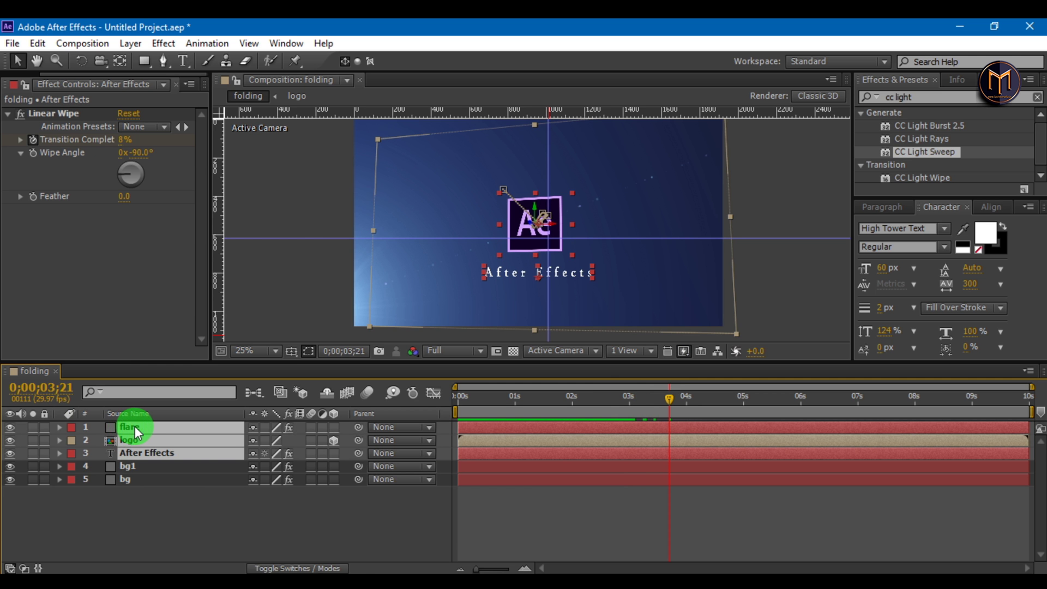
{"action": "right_click", "coordinate": [135, 426]}
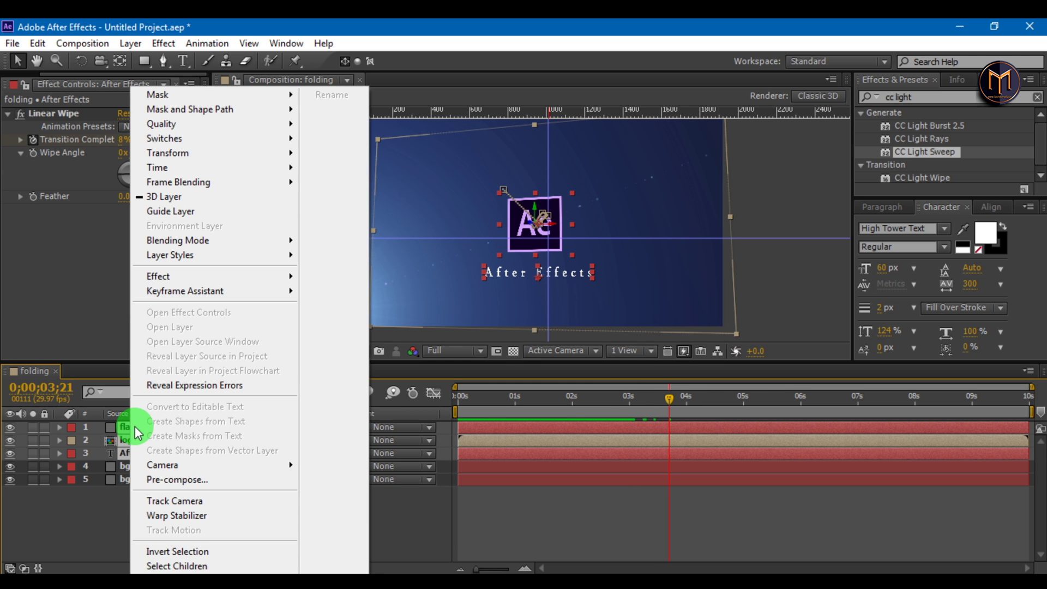
{"action": "left_click", "coordinate": [165, 484]}
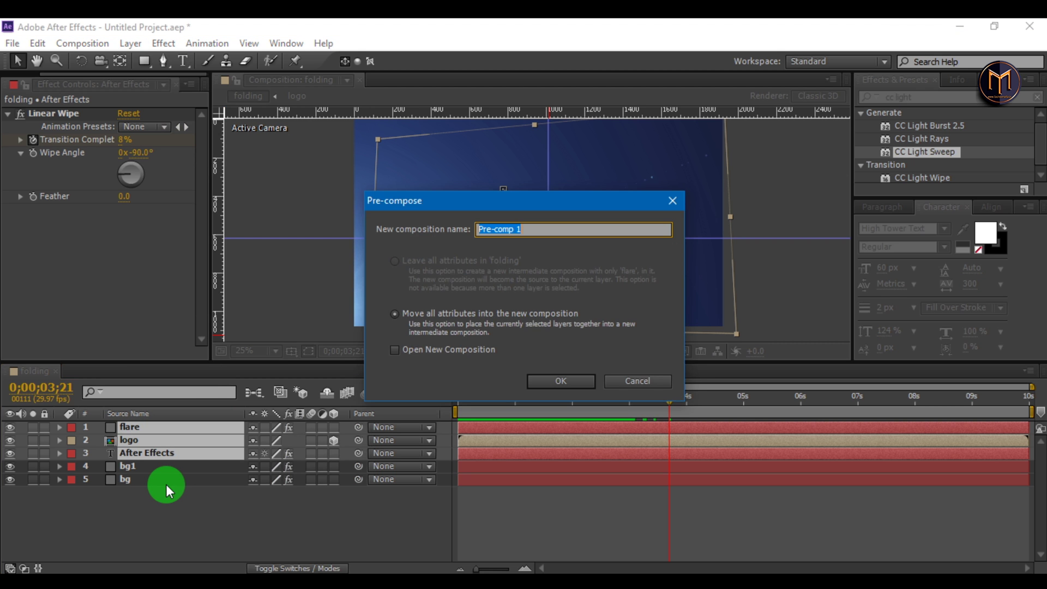
{"action": "type", "text": "final"}
{"action": "key", "text": "Return"}
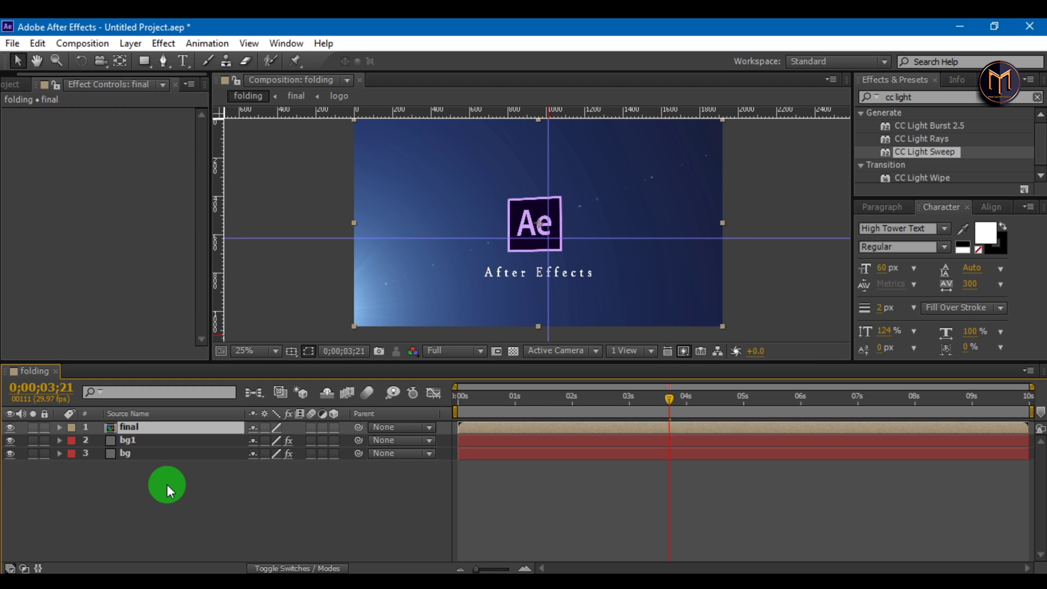
Trim the final layer's out-point to the playhead at 0;00;04;05.
{"action": "left_click", "coordinate": [687, 401]}
{"action": "left_click", "coordinate": [696, 402]}
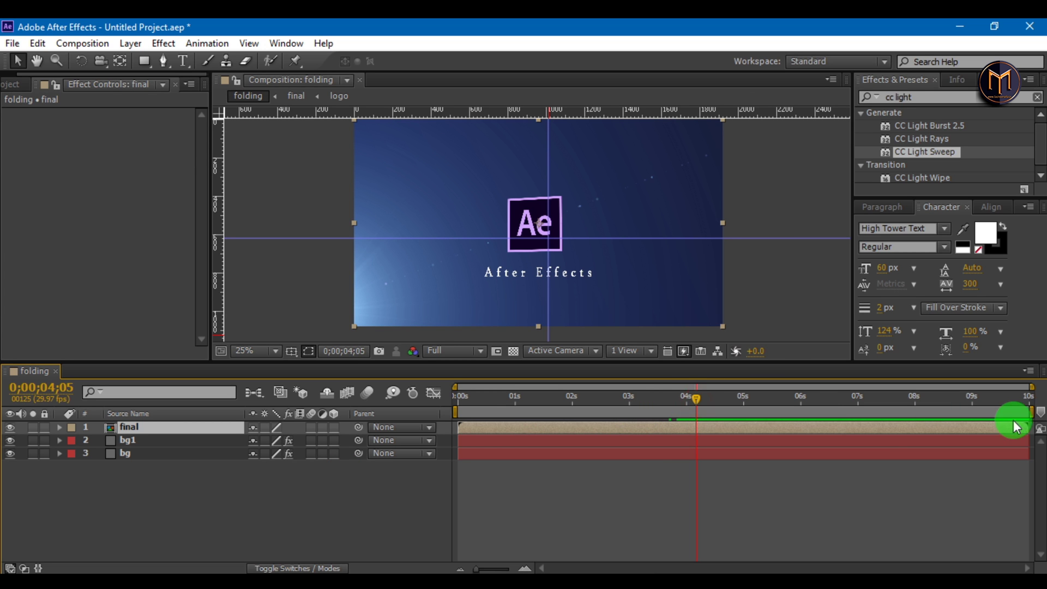
{"action": "left_click_drag", "start_coordinate": [1027, 427], "coordinate": [696, 437]}
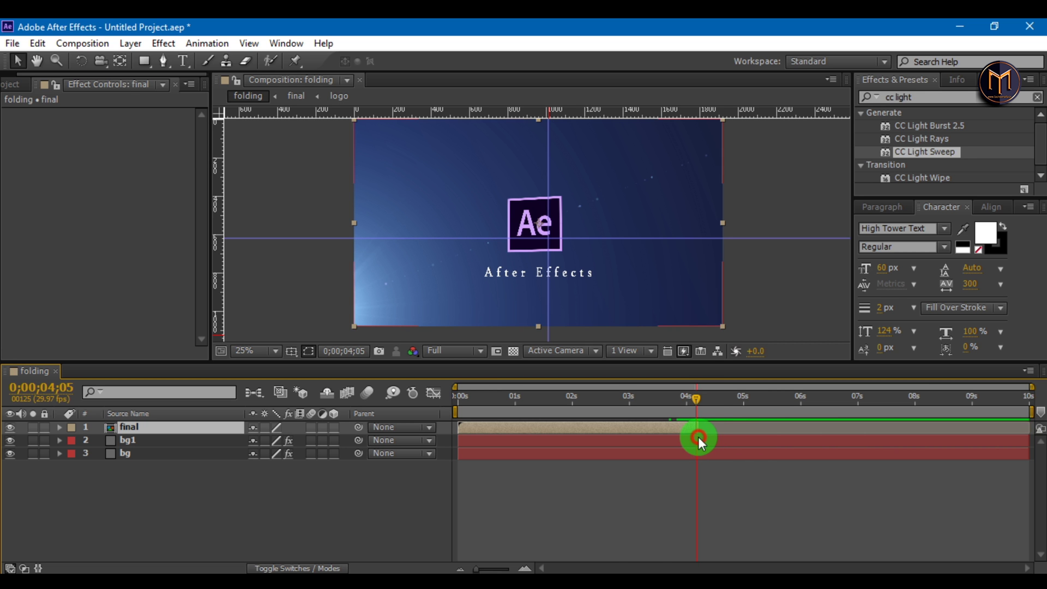
Duplicate the final layer with Ctrl+D.
{"action": "left_click", "coordinate": [489, 548]}
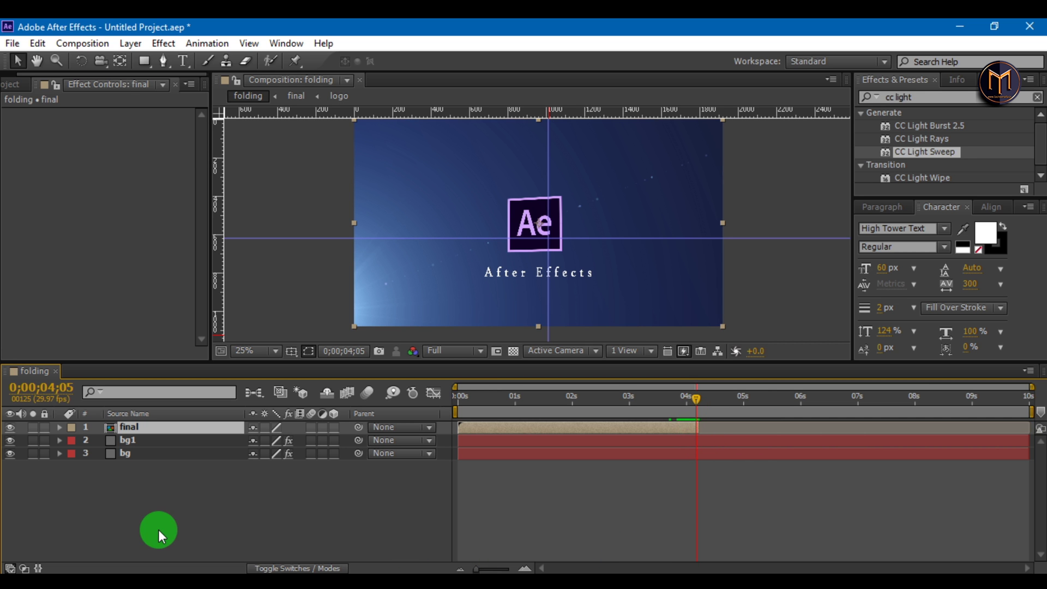
{"action": "left_click", "coordinate": [140, 430]}
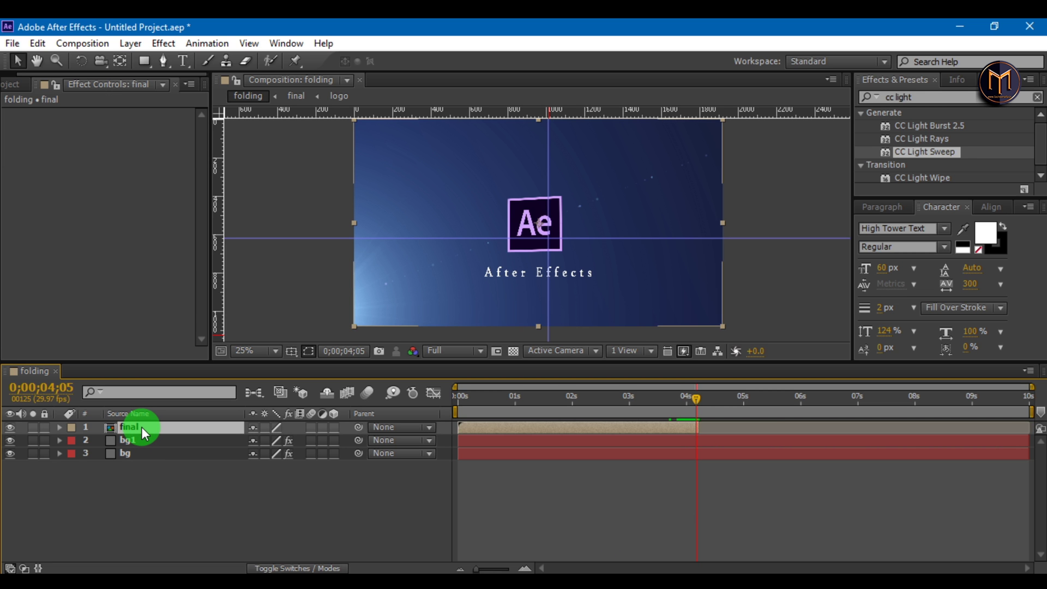
{"action": "key", "text": "ctrl+d"}
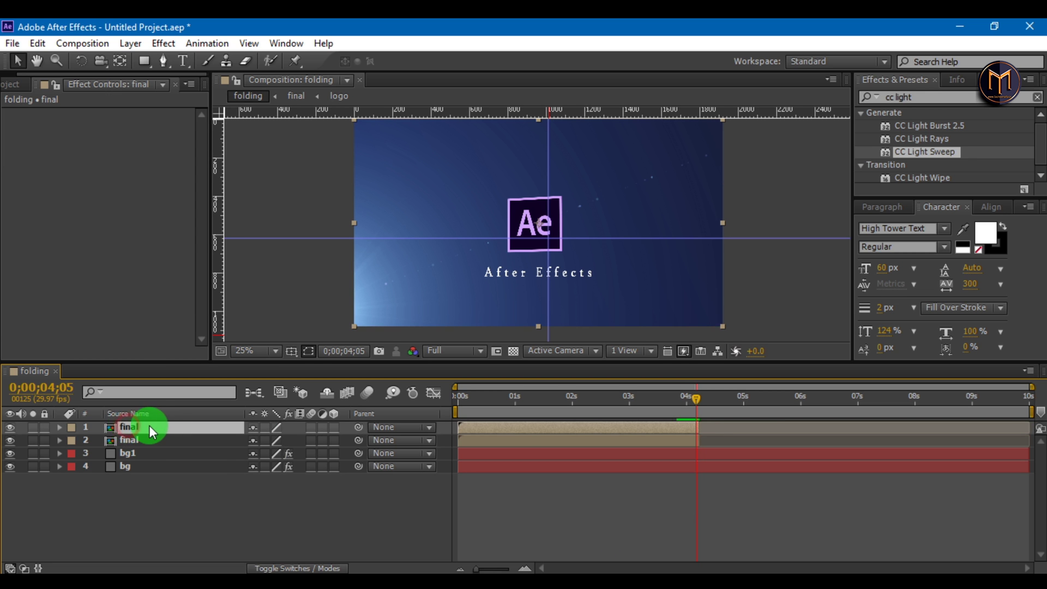
Time-reverse the top final layer and shift it to start at 4 seconds.
{"action": "right_click", "coordinate": [162, 431]}
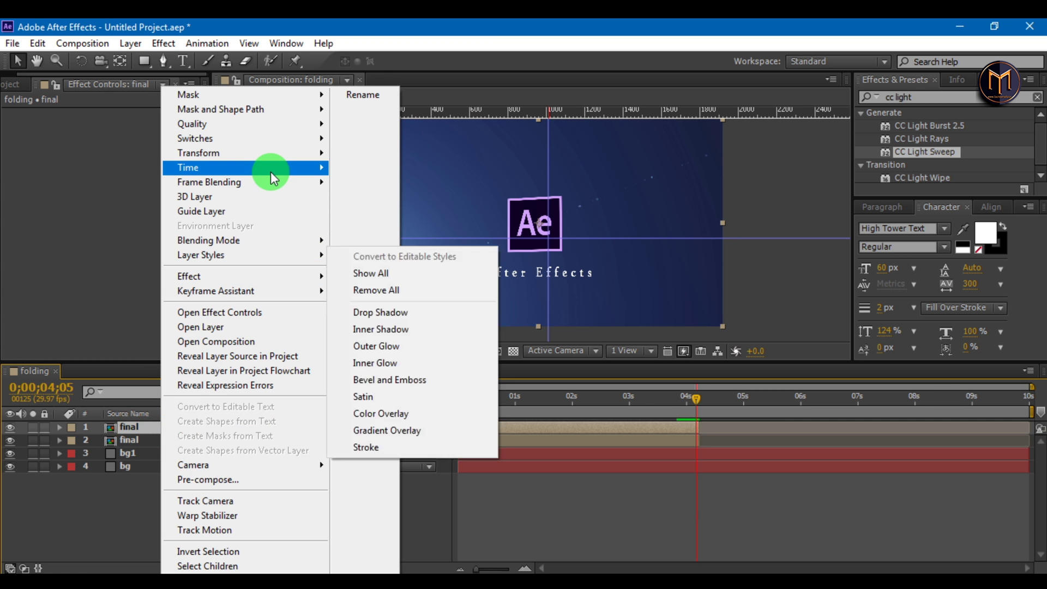
{"action": "mouse_move", "coordinate": [290, 172]}
{"action": "left_click", "coordinate": [359, 187]}
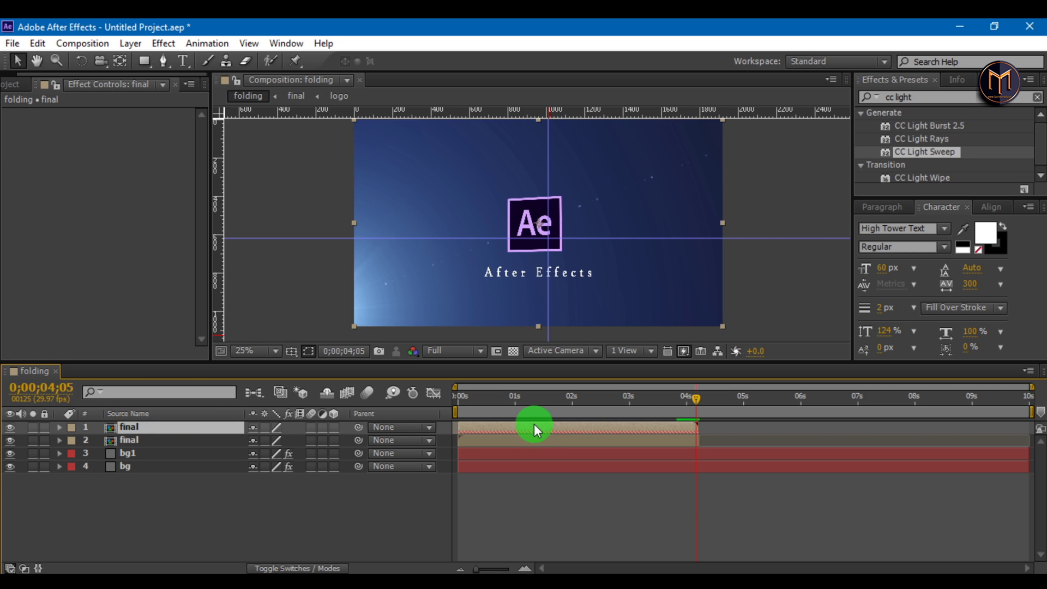
{"action": "left_click_drag", "start_coordinate": [543, 426], "coordinate": [782, 426]}
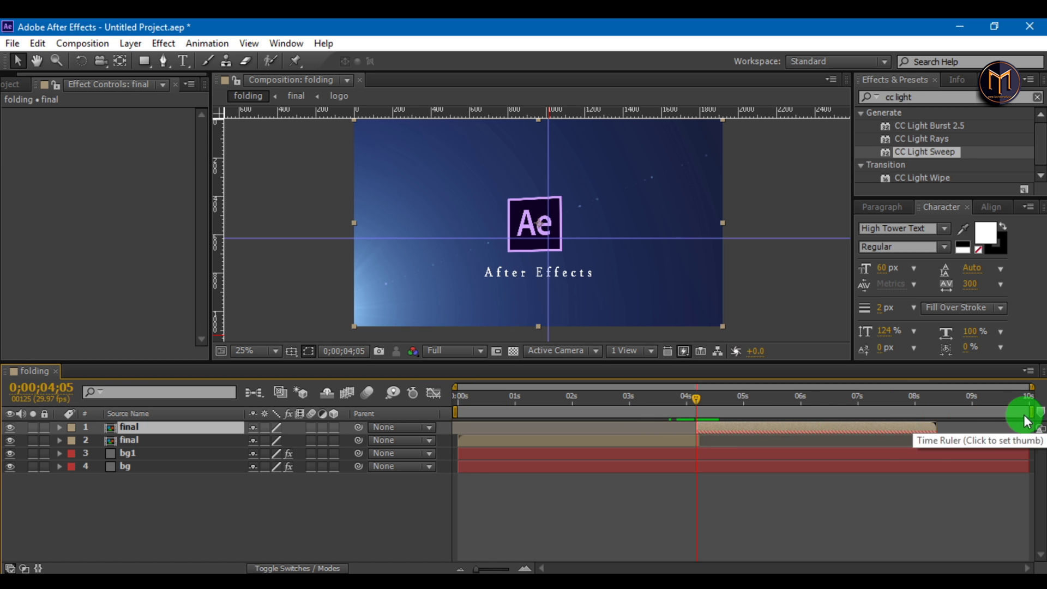
End the work area at about 8.4 seconds and RAM-preview the animation from the start.
{"action": "left_click_drag", "start_coordinate": [1026, 418], "coordinate": [938, 410]}
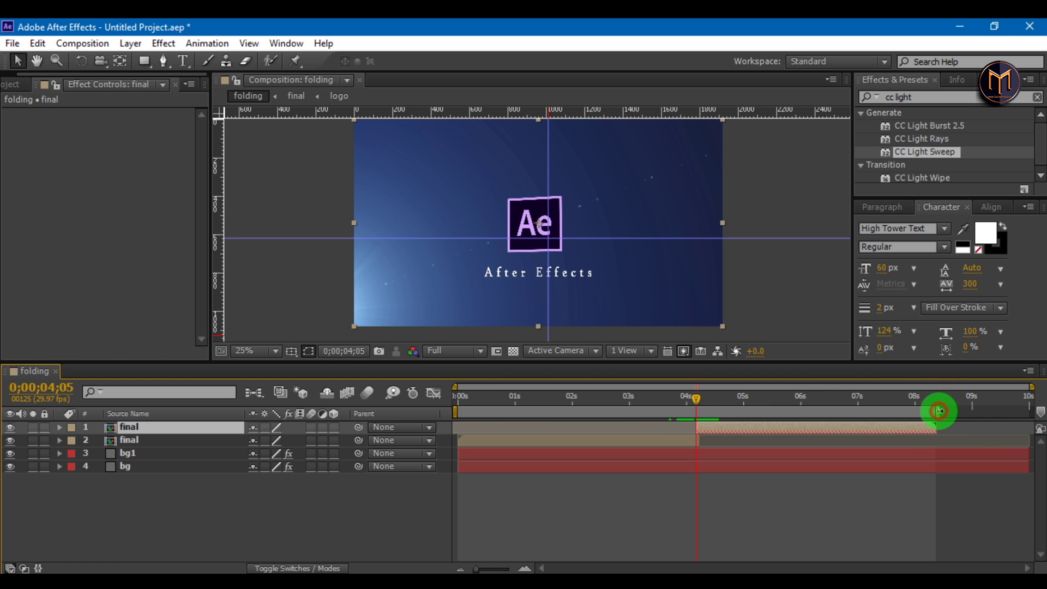
{"action": "left_click", "coordinate": [465, 396]}
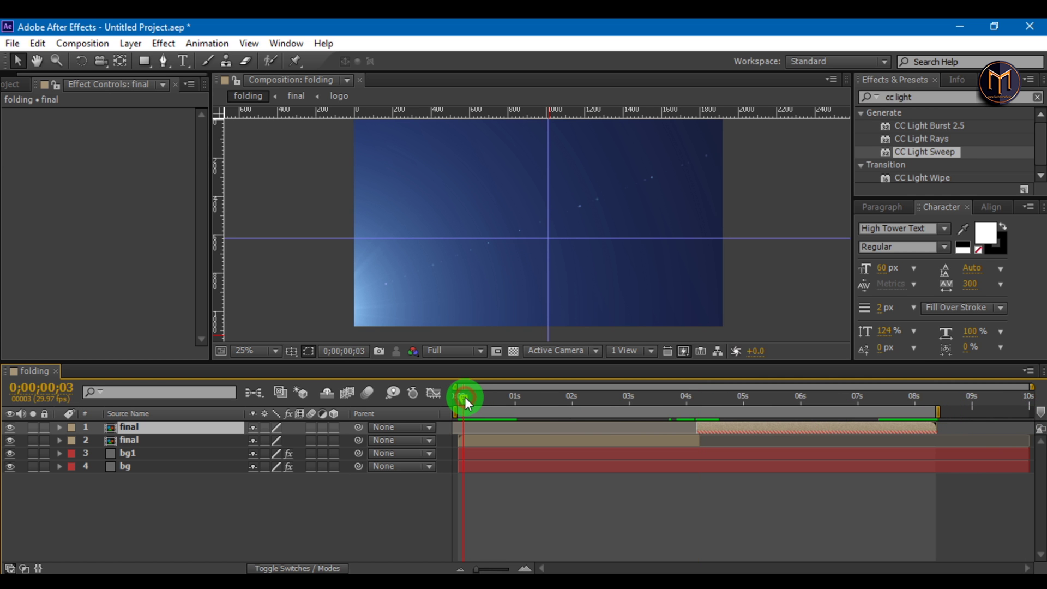
{"action": "key", "text": "KP_0"}
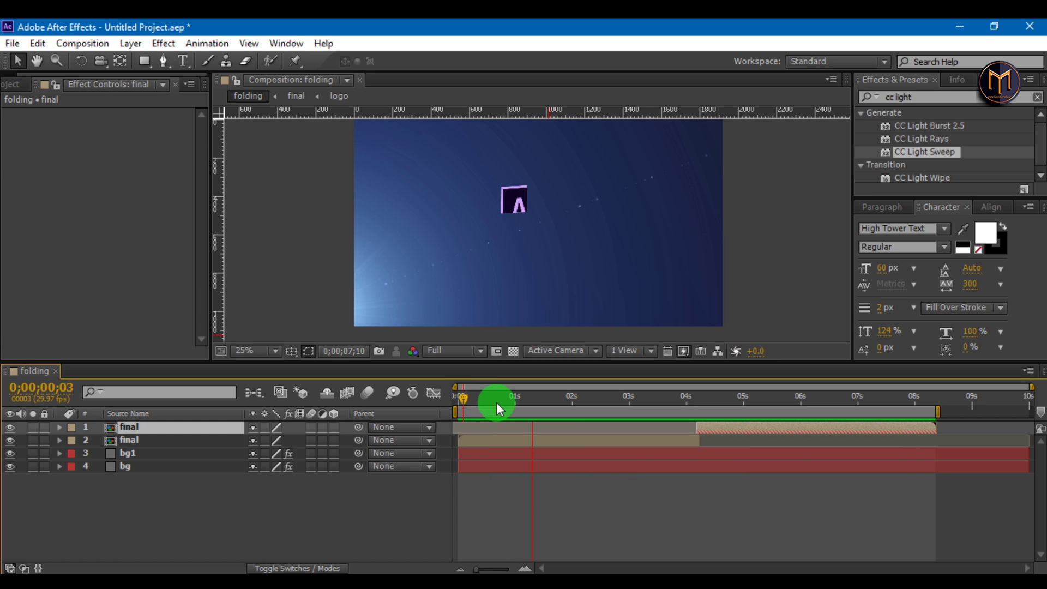
{"action": "left_click", "coordinate": [143, 489]}
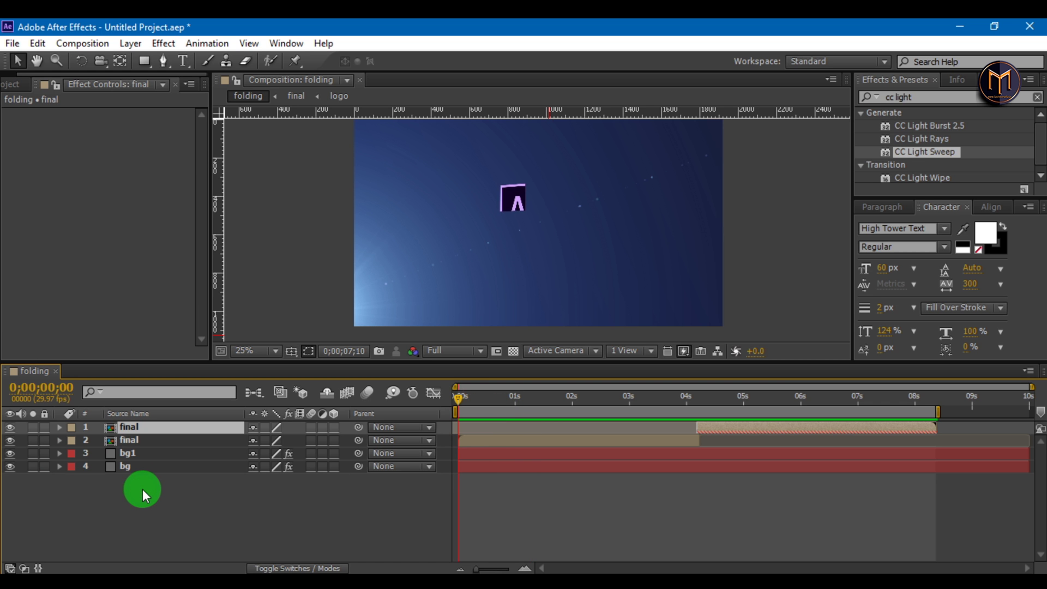
Create a new black (000000) full-frame solid, Black Solid 1, on top of the composition.
{"action": "right_click", "coordinate": [142, 489]}
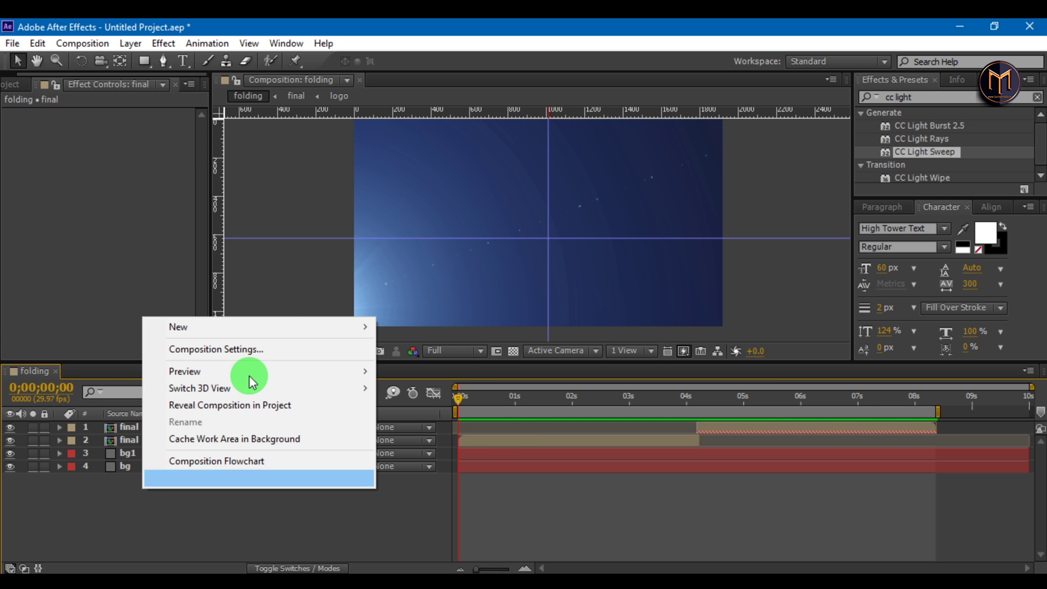
{"action": "mouse_move", "coordinate": [308, 328]}
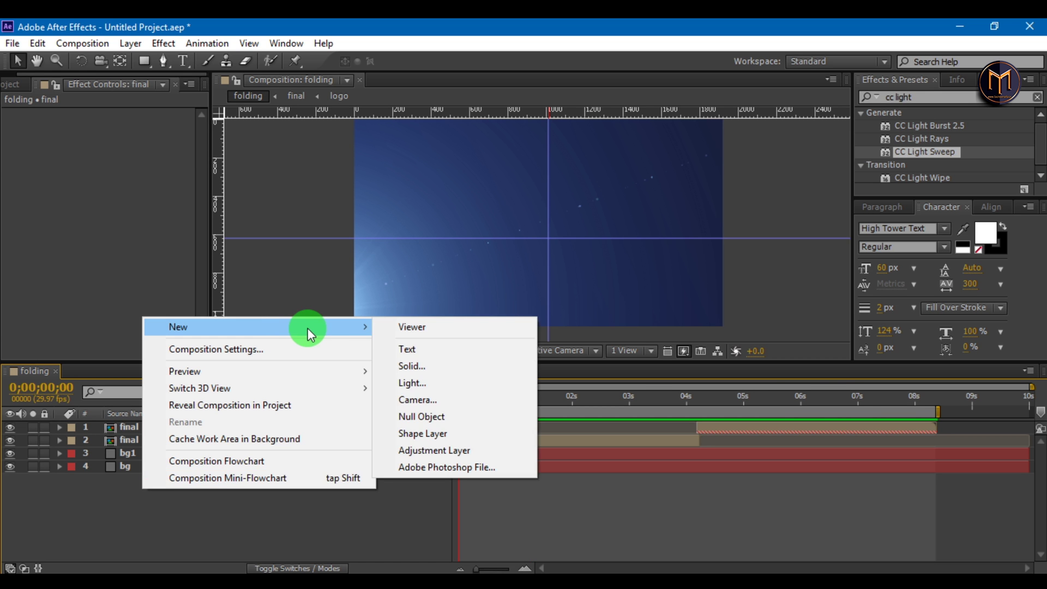
{"action": "left_click", "coordinate": [417, 367]}
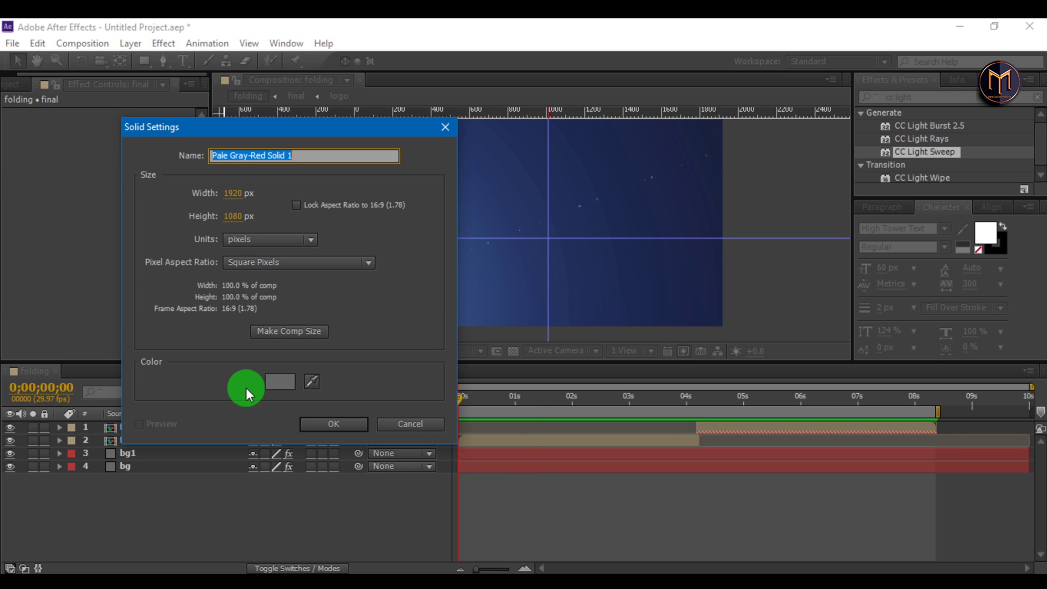
{"action": "left_click", "coordinate": [287, 381]}
{"action": "left_click", "coordinate": [848, 323]}
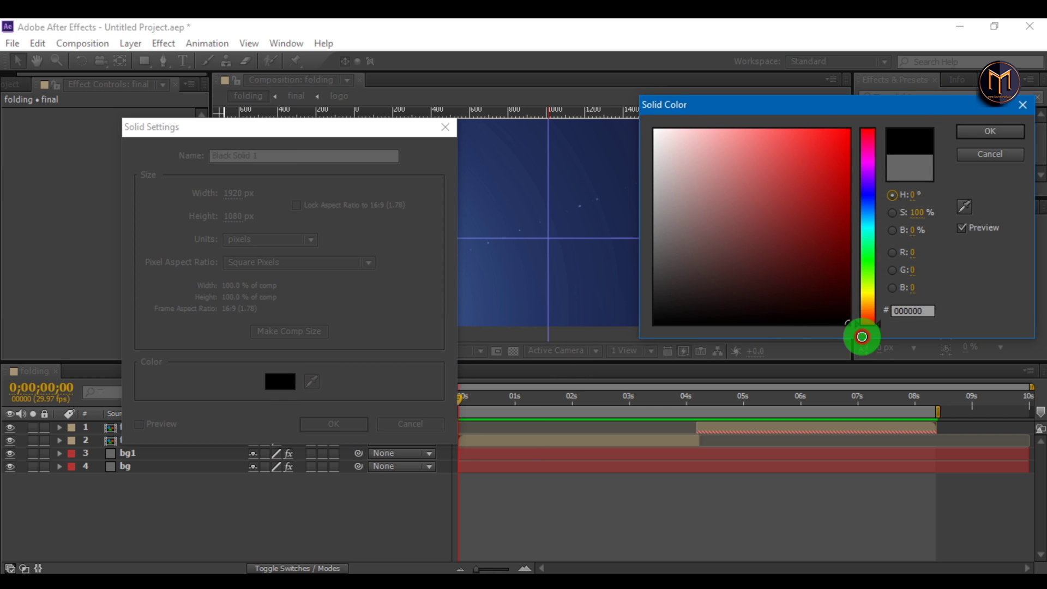
{"action": "left_click", "coordinate": [980, 132]}
{"action": "left_click", "coordinate": [329, 425]}
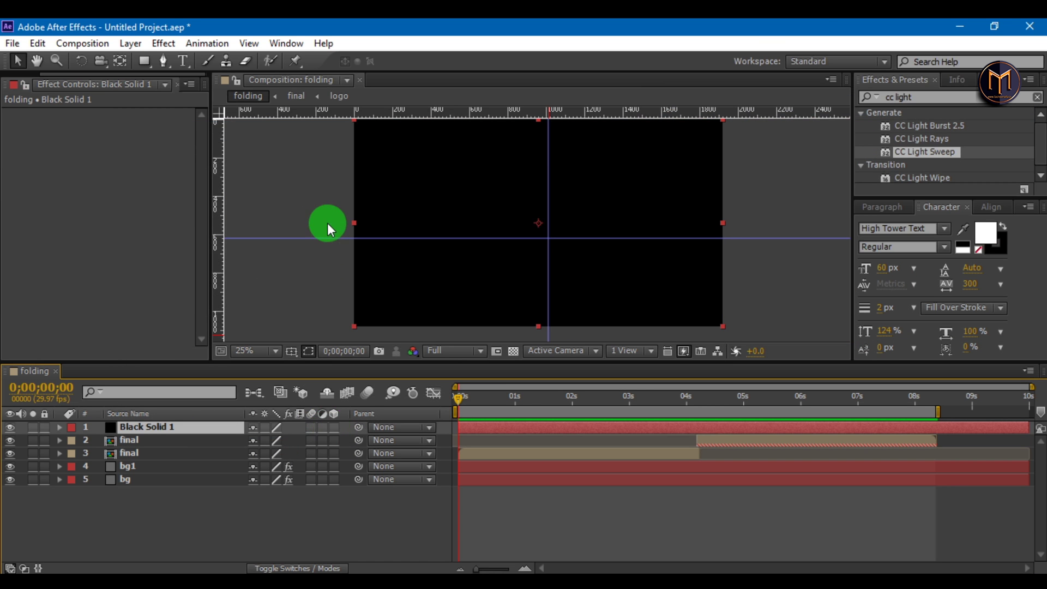
{"action": "left_click_drag", "start_coordinate": [327, 212], "coordinate": [306, 258]}
Turn on the Title/Action Safe guides and reselect Black Solid 1.
{"action": "left_click", "coordinate": [291, 350]}
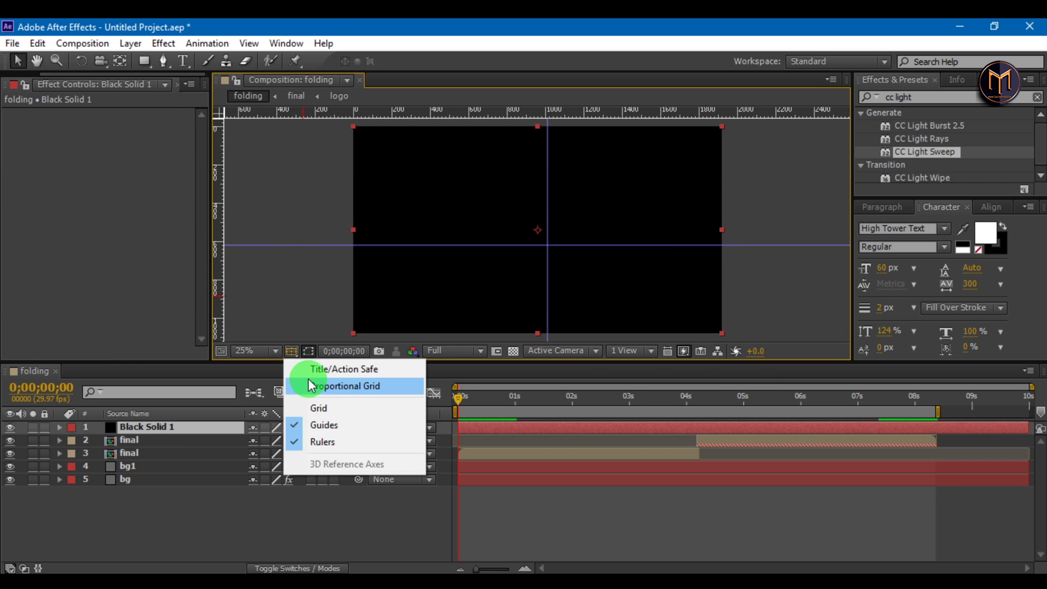
{"action": "left_click", "coordinate": [309, 371]}
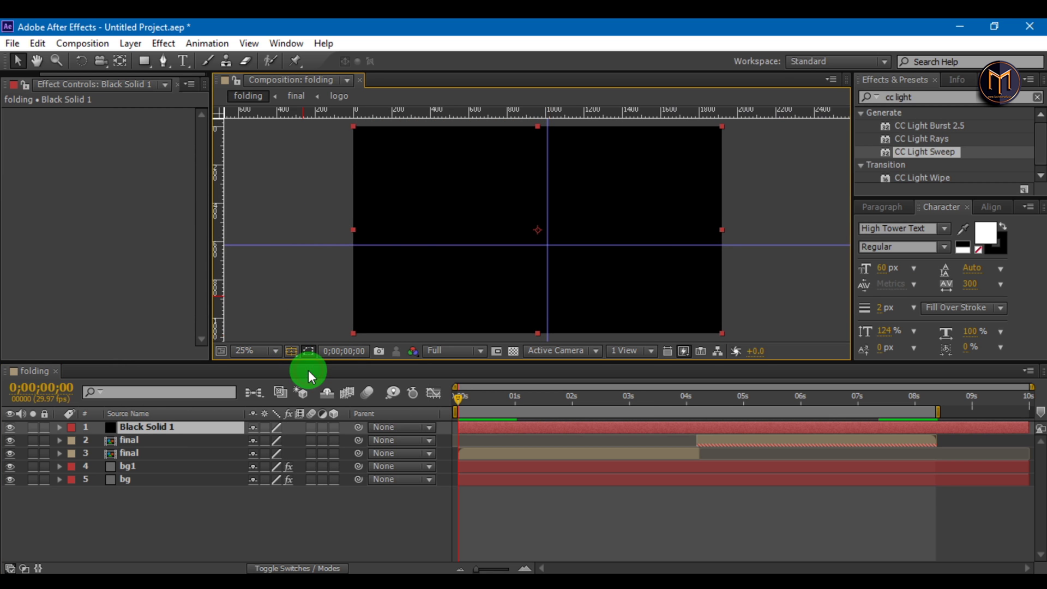
{"action": "left_click", "coordinate": [285, 205]}
{"action": "left_click", "coordinate": [183, 427]}
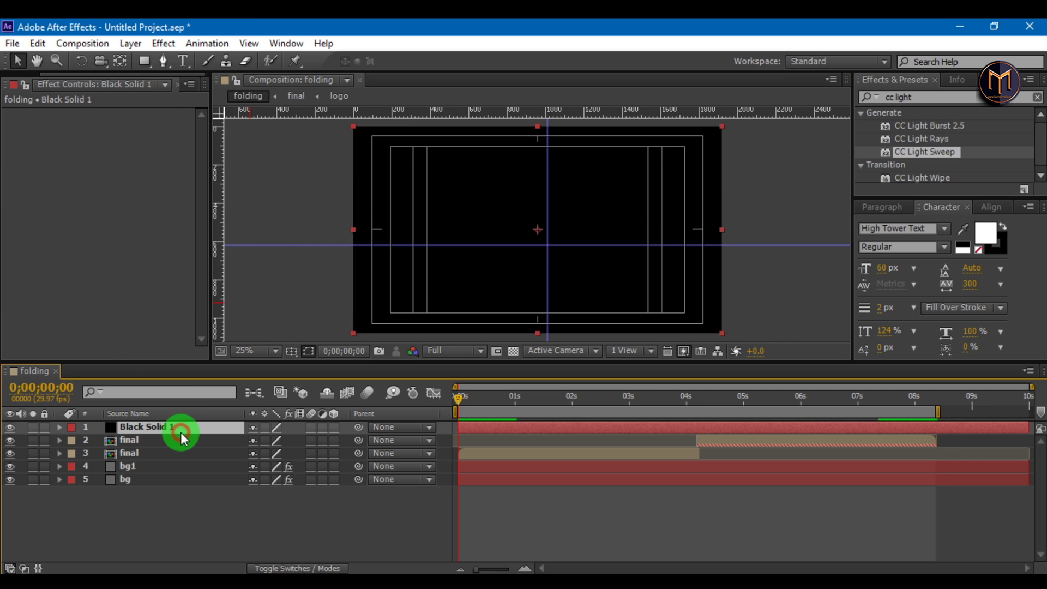
Draw a rectangle mask across the middle of the solid and set its mode to Subtract.
{"action": "left_click", "coordinate": [145, 62]}
{"action": "left_click_drag", "start_coordinate": [355, 148], "coordinate": [748, 313]}
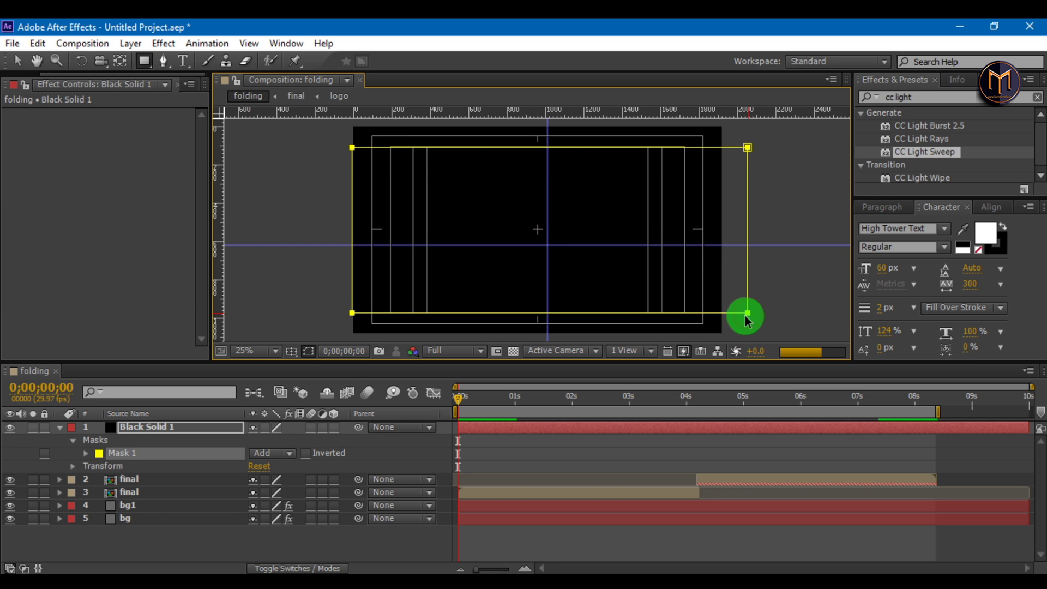
{"action": "left_click", "coordinate": [269, 457]}
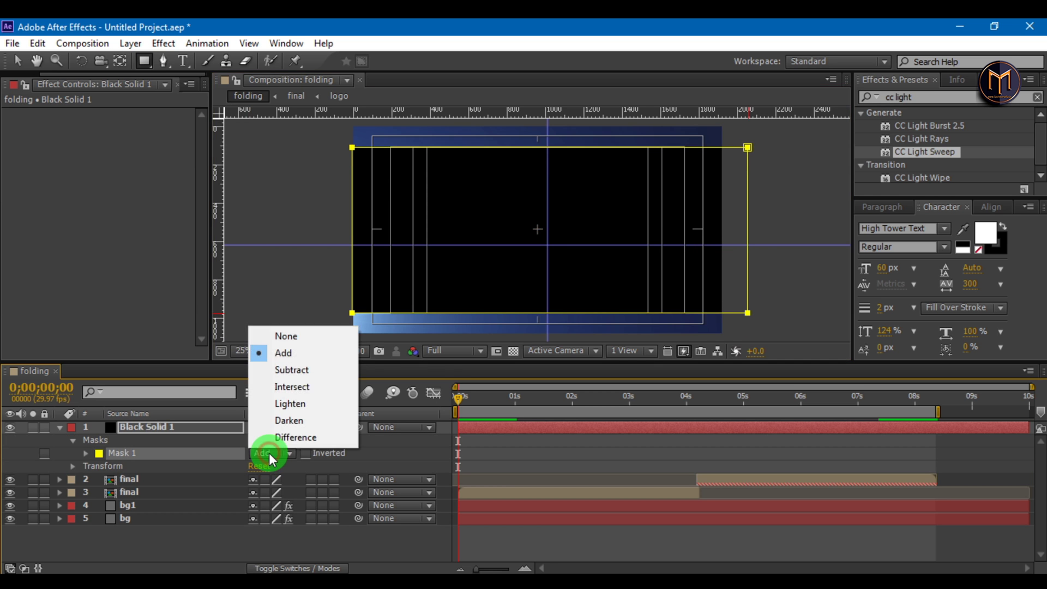
{"action": "left_click", "coordinate": [287, 373]}
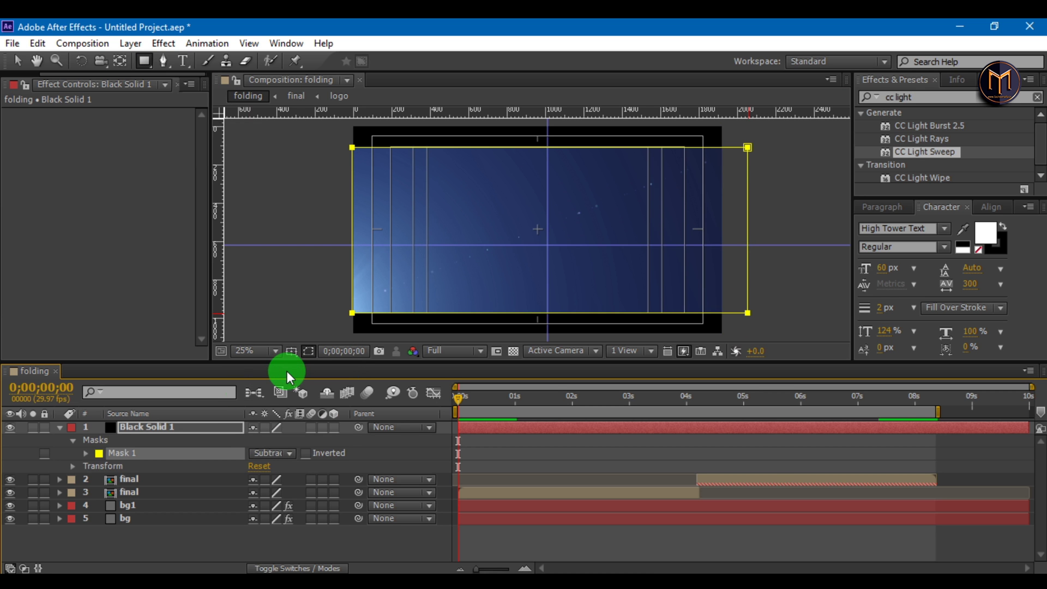
Collapse and deselect Black Solid 1, then turn off the Title/Action Safe guides.
{"action": "left_click", "coordinate": [59, 427]}
{"action": "left_click", "coordinate": [175, 528]}
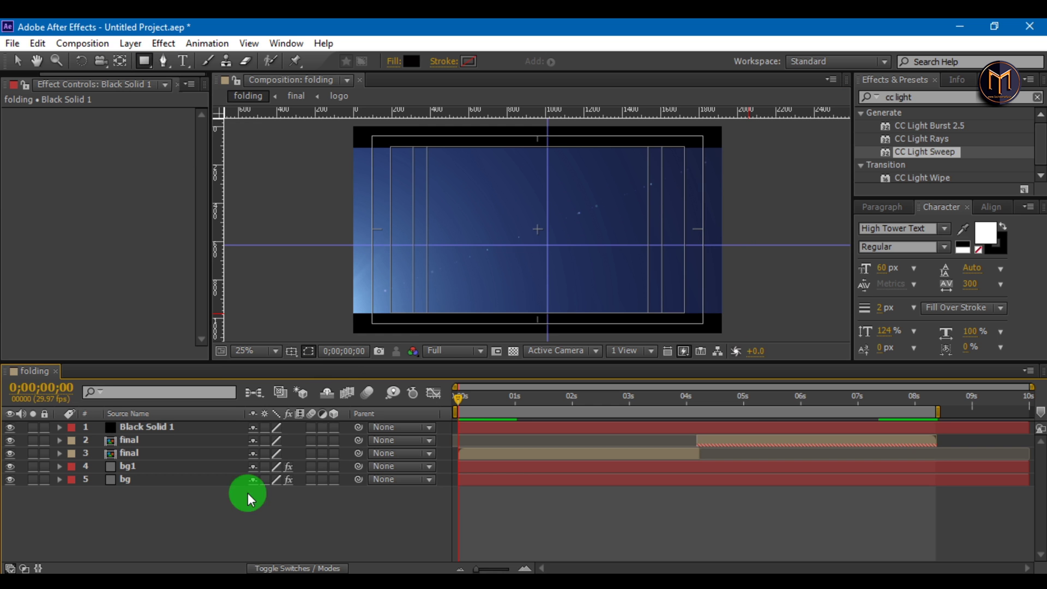
{"action": "left_click", "coordinate": [291, 351]}
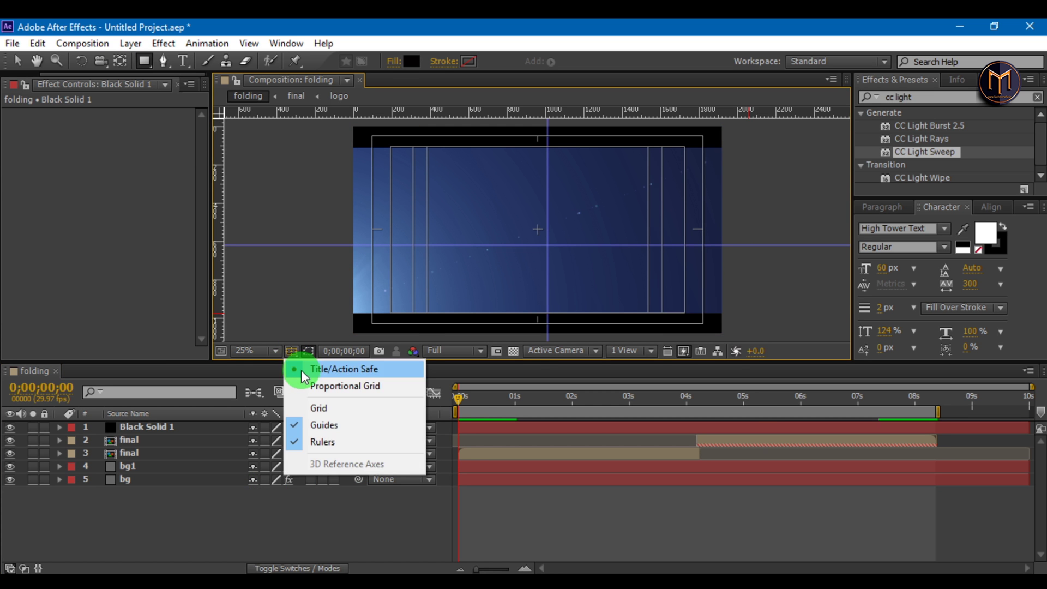
{"action": "left_click", "coordinate": [303, 374]}
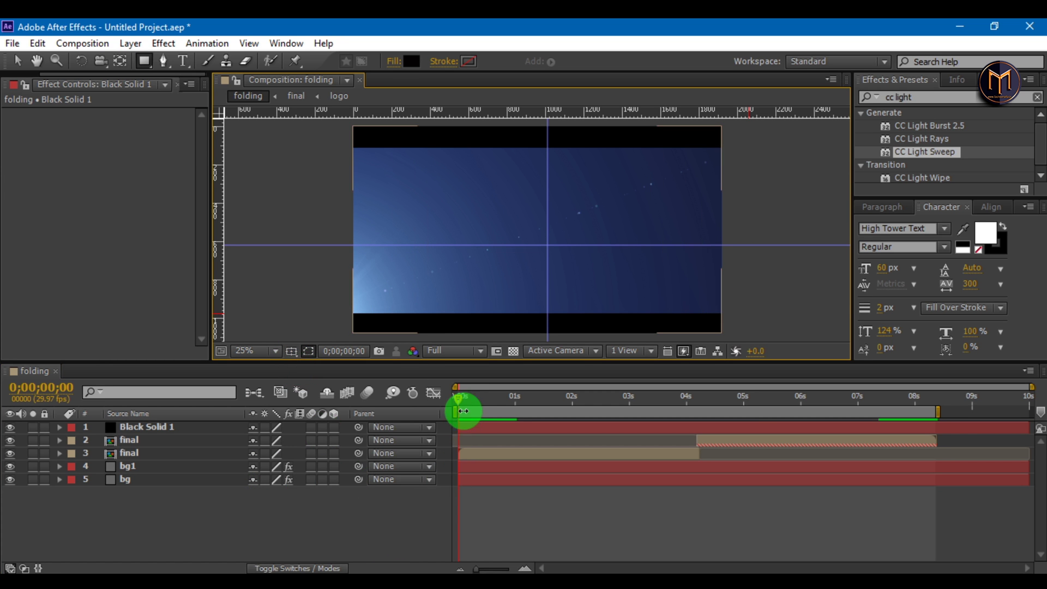